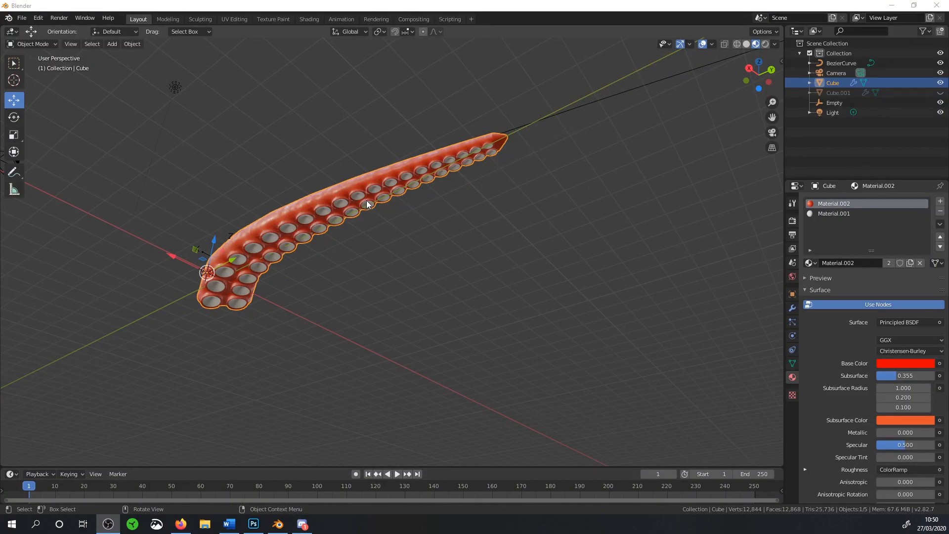
Select the Bezier curve guiding the tentacle, enter Edit Mode and pick its control point at the far end.
{"action": "middle_click_drag", "start_coordinate": [386, 193], "coordinate": [384, 170]}
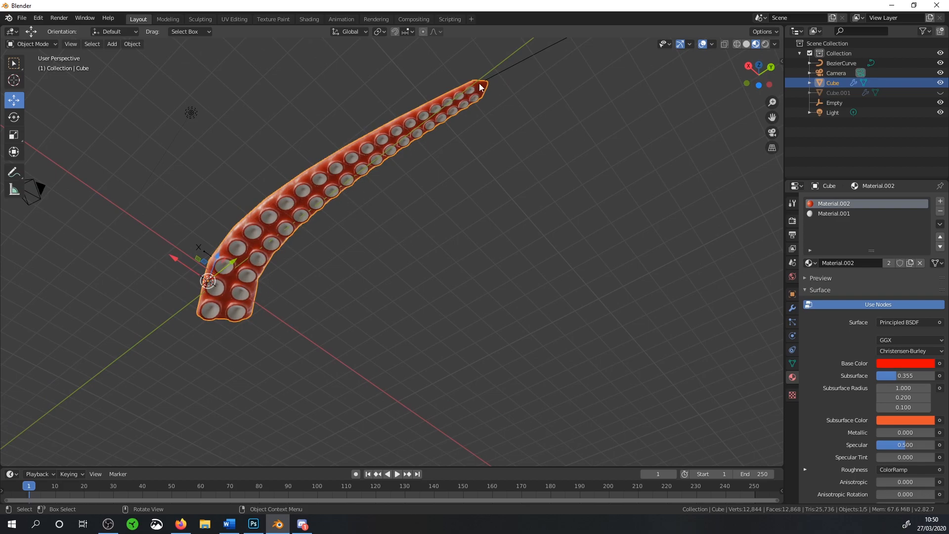
{"action": "left_click", "coordinate": [496, 75]}
{"action": "middle_click_drag", "start_coordinate": [504, 81], "coordinate": [332, 176]}
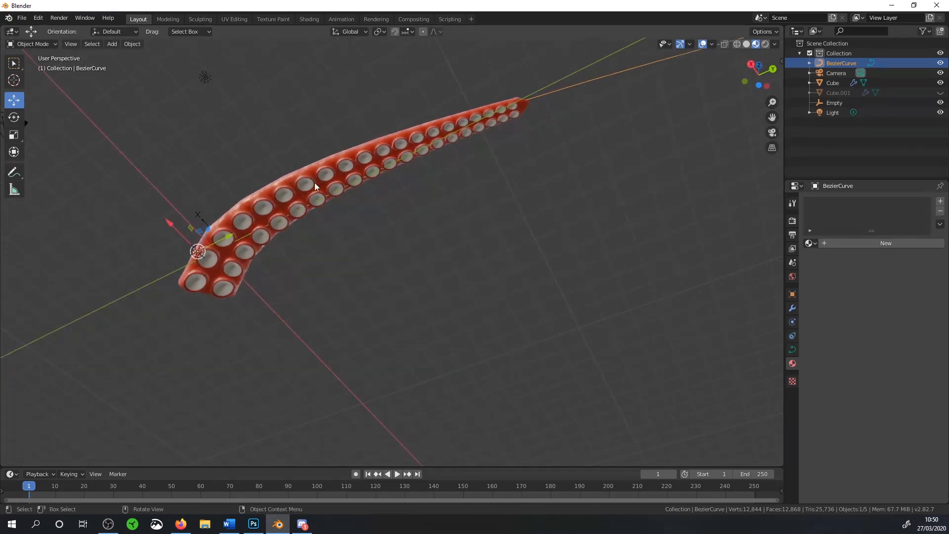
{"action": "middle_click_drag", "start_coordinate": [402, 178], "coordinate": [483, 143]}
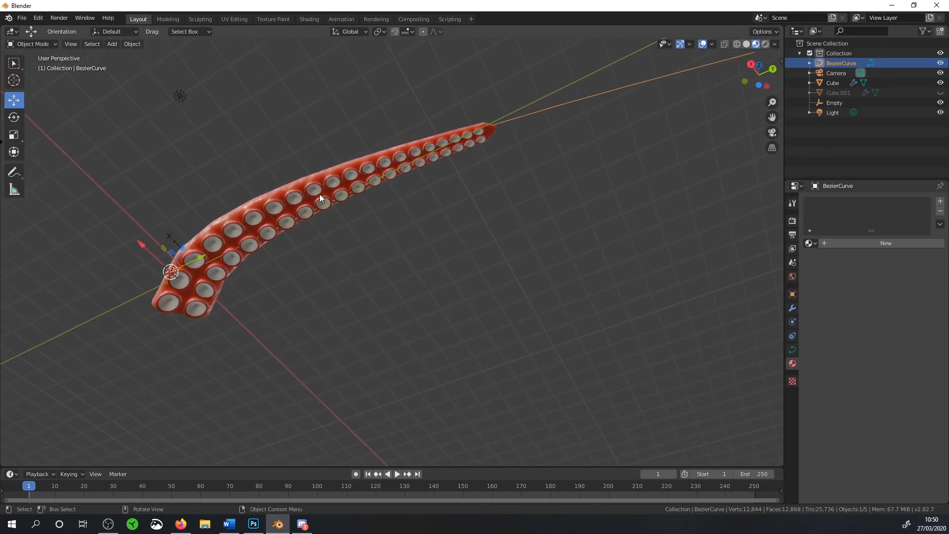
{"action": "middle_click_drag", "start_coordinate": [402, 156], "coordinate": [342, 166]}
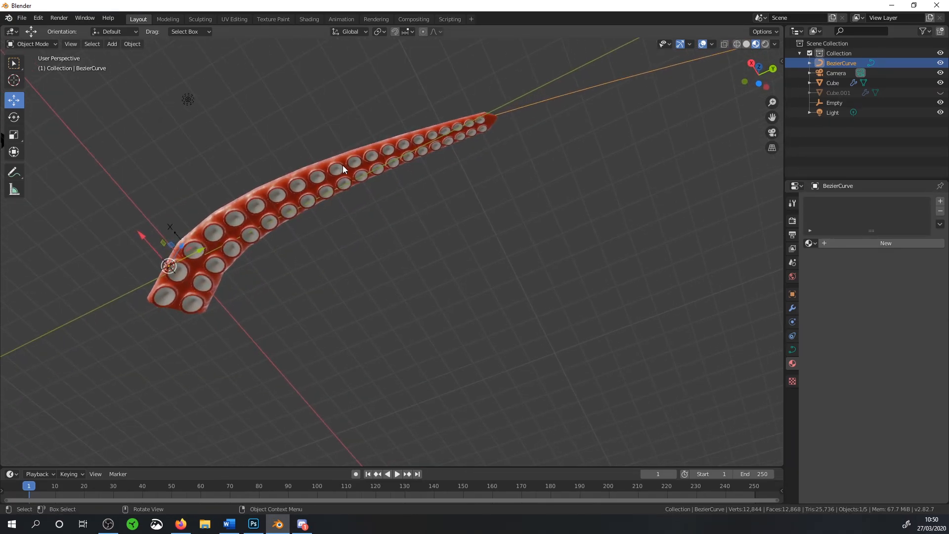
{"action": "left_click", "coordinate": [295, 180]}
{"action": "left_click", "coordinate": [538, 104]}
{"action": "middle_click_drag", "start_coordinate": [535, 104], "coordinate": [540, 178]}
{"action": "key", "text": "Tab"}
{"action": "left_click", "coordinate": [614, 169]}
{"action": "middle_click_drag", "start_coordinate": [611, 185], "coordinate": [597, 149]}
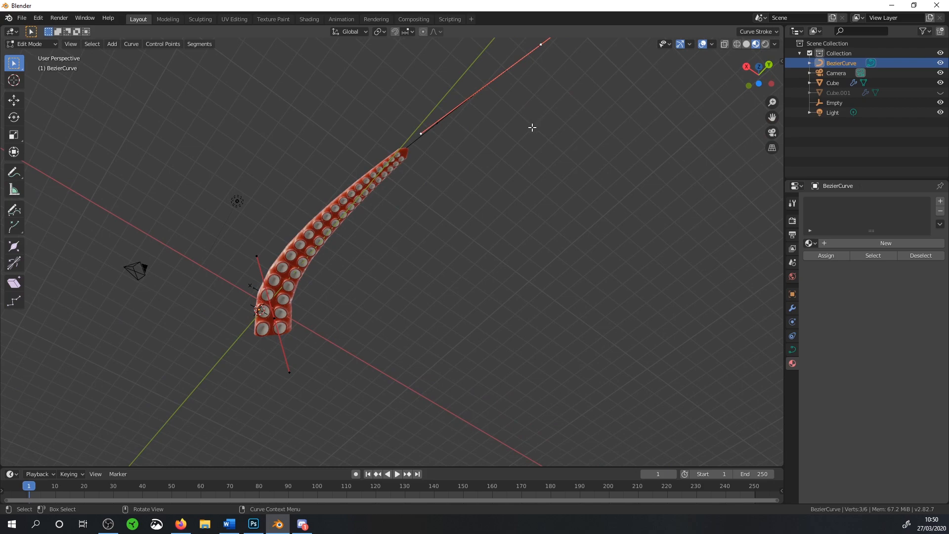
Move the curve's end control point and rotate it 38° to bend the tentacle.
{"action": "key", "text": "g"}
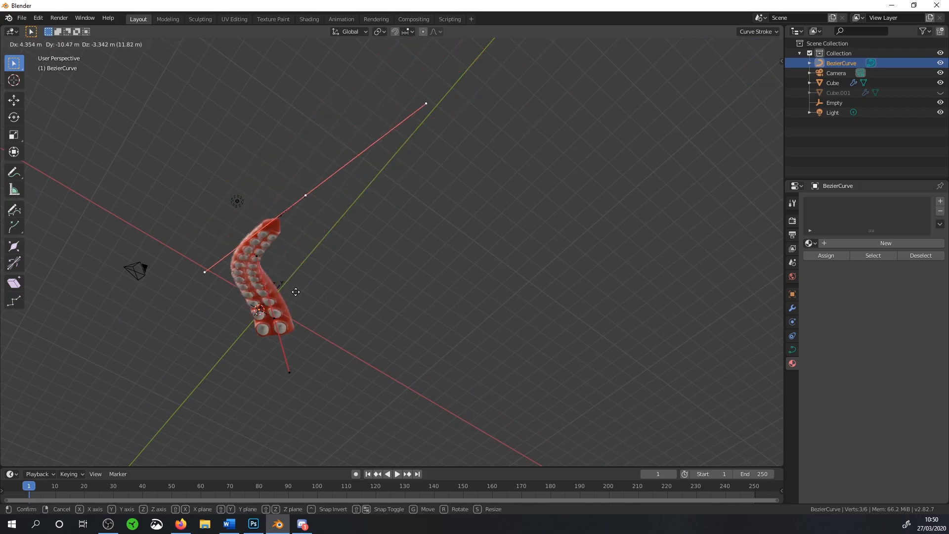
{"action": "left_click", "coordinate": [463, 140]}
{"action": "key", "text": "r"}
{"action": "left_click", "coordinate": [360, 186]}
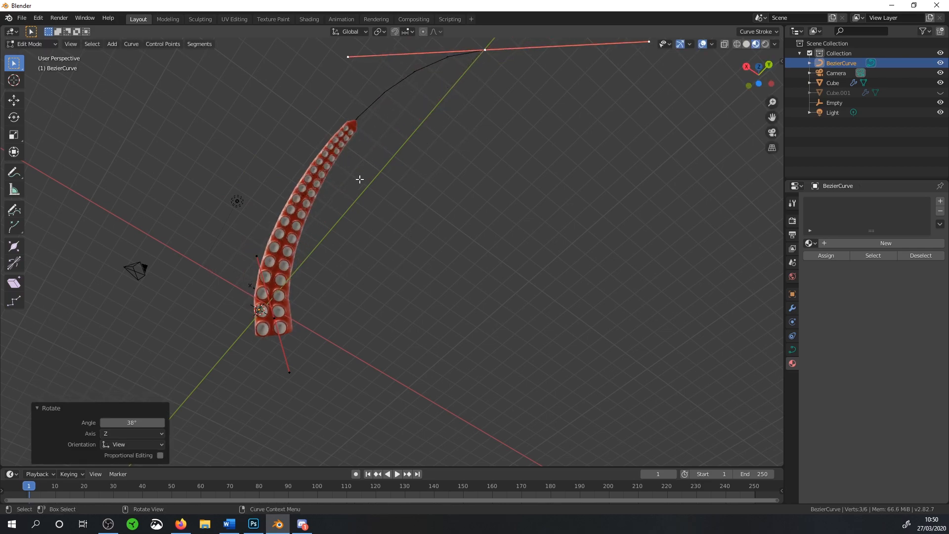
Switch the viewport to solid shading, leave Edit Mode and select the tentacle mesh.
{"action": "middle_click_drag", "start_coordinate": [361, 186], "coordinate": [419, 152]}
{"action": "key", "text": "z"}
{"action": "key", "text": "Tab"}
{"action": "scroll", "coordinate": [420, 159], "scroll_direction": "up", "scroll_amount": 8}
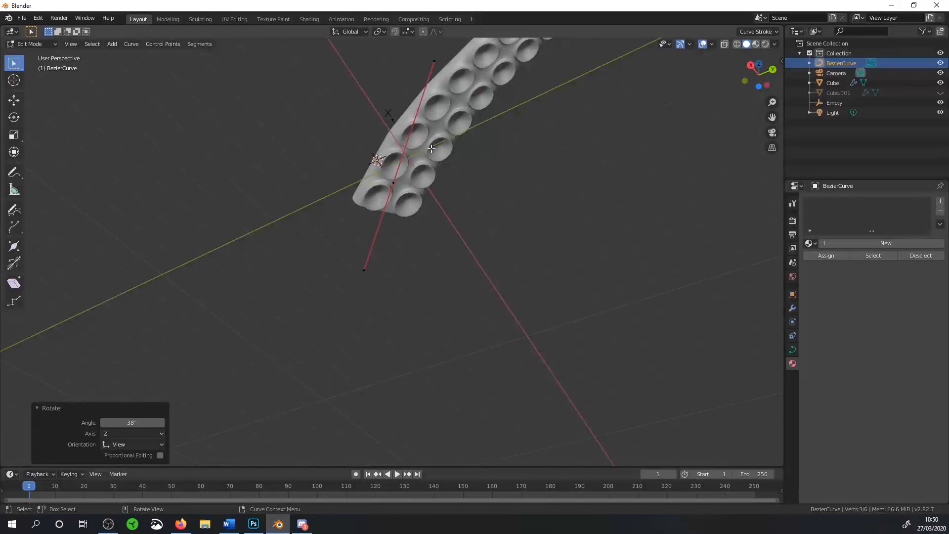
{"action": "left_click", "coordinate": [417, 169]}
{"action": "middle_click_drag", "start_coordinate": [431, 162], "coordinate": [548, 224]}
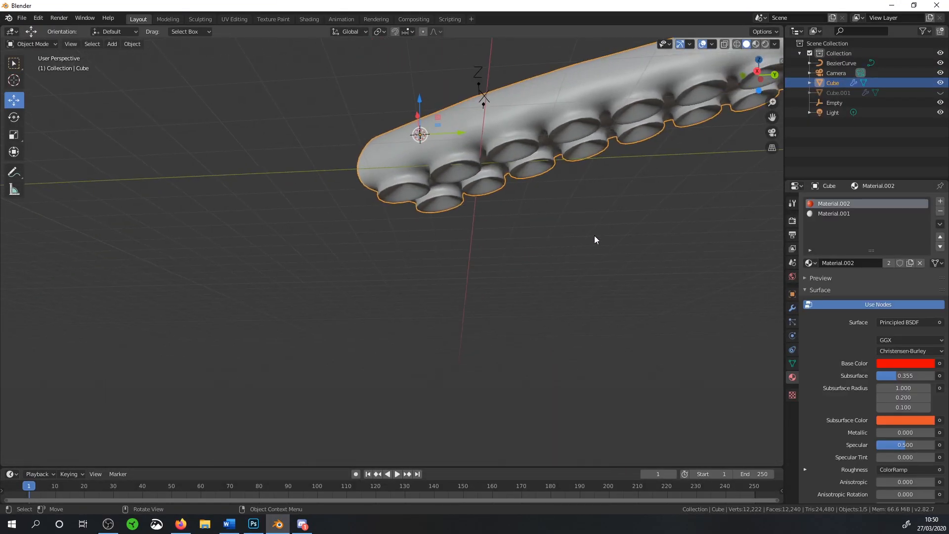
Turn off viewport display of the tentacle's Curve, Subdivision, Array, Simple Deform and Mirror modifiers.
{"action": "left_click", "coordinate": [792, 308]}
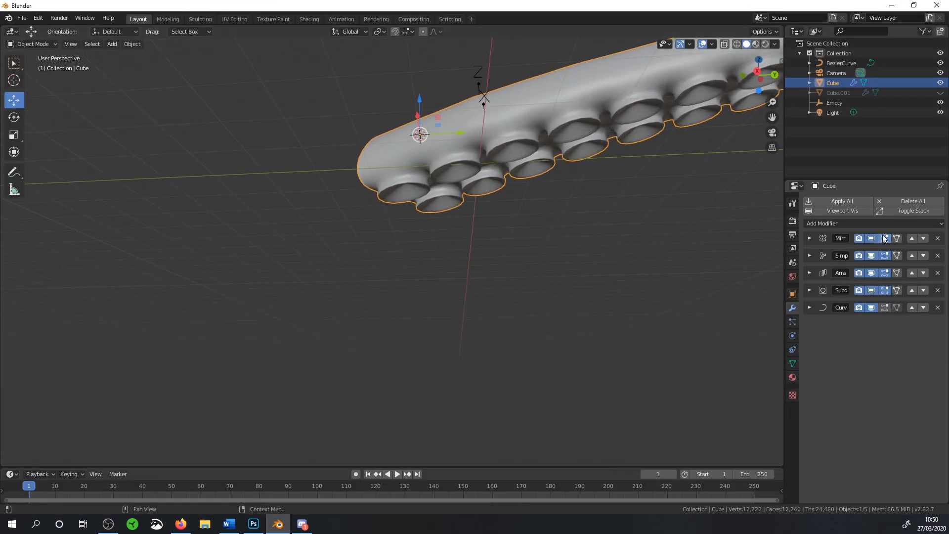
{"action": "middle_click_drag", "start_coordinate": [616, 233], "coordinate": [444, 297]}
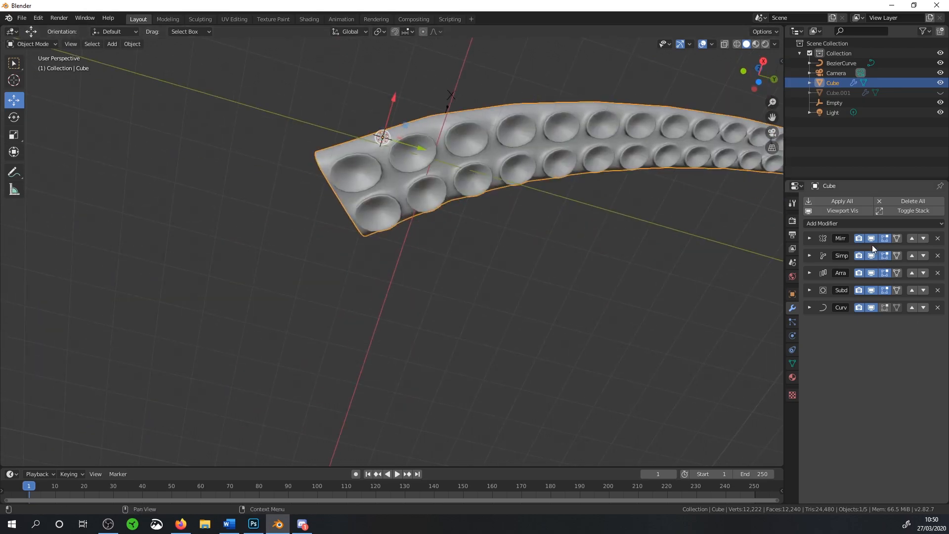
{"action": "left_click", "coordinate": [871, 307]}
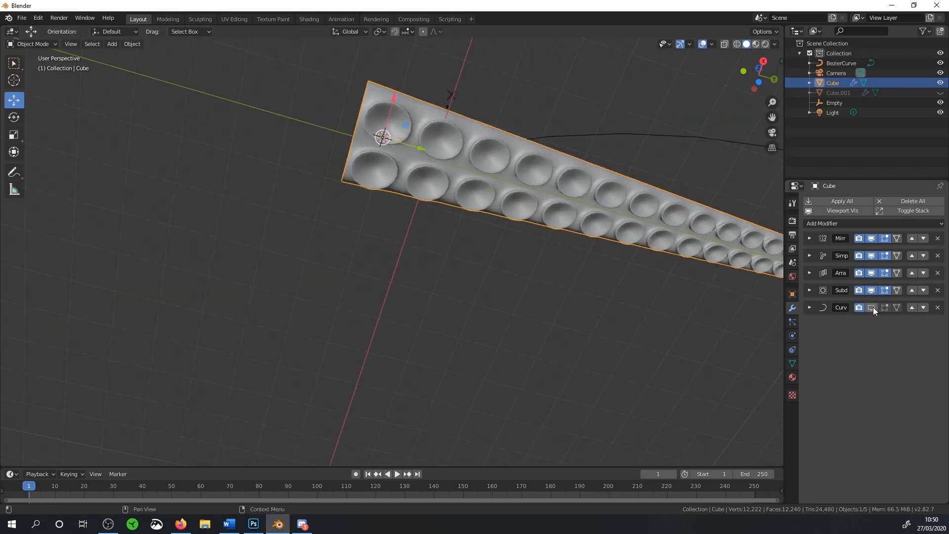
{"action": "left_click", "coordinate": [871, 291]}
{"action": "left_click", "coordinate": [871, 273]}
{"action": "left_click", "coordinate": [871, 255]}
{"action": "left_click", "coordinate": [871, 238]}
{"action": "middle_click_drag", "start_coordinate": [544, 227], "coordinate": [337, 196]}
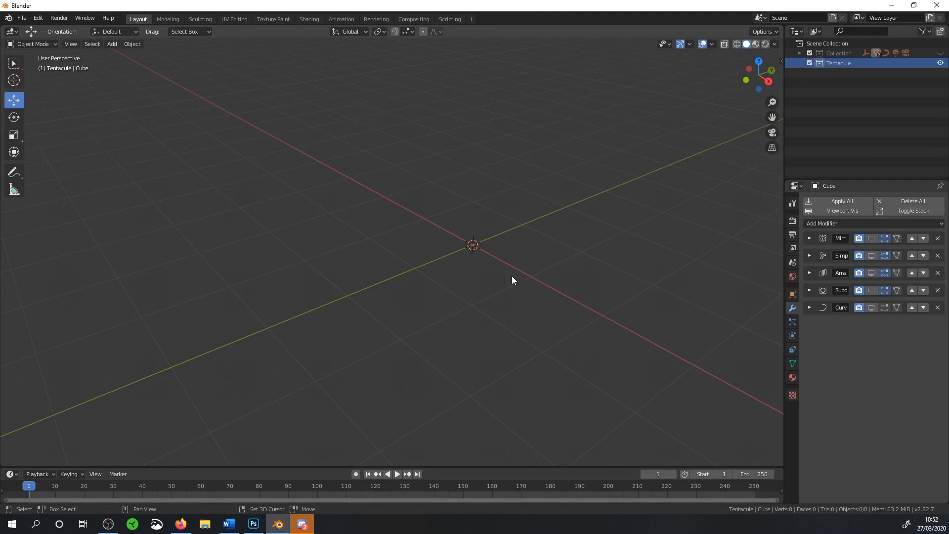
Add a cube mesh in the empty Tentacule collection.
{"action": "key", "text": "shift+a"}
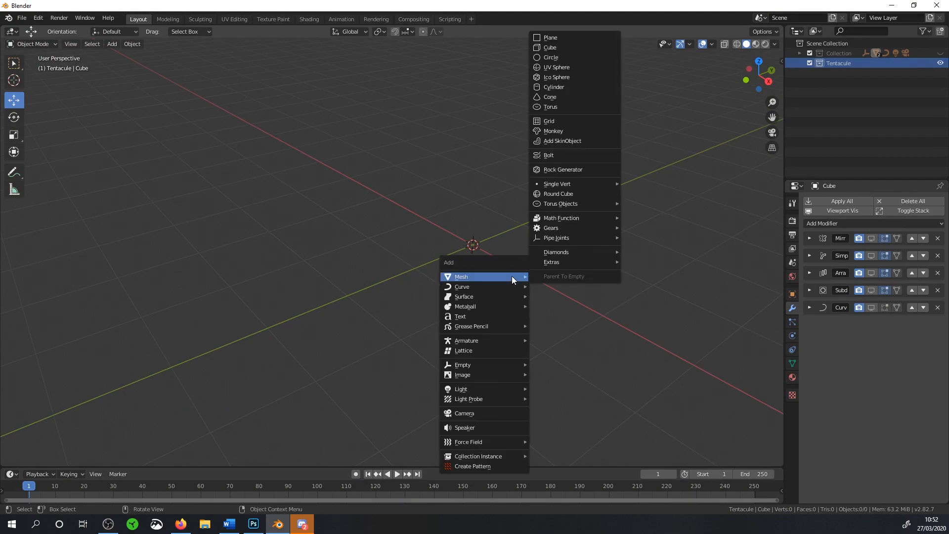
{"action": "key", "text": "Escape"}
{"action": "key", "text": "shift+a"}
{"action": "mouse_move", "coordinate": [492, 291]}
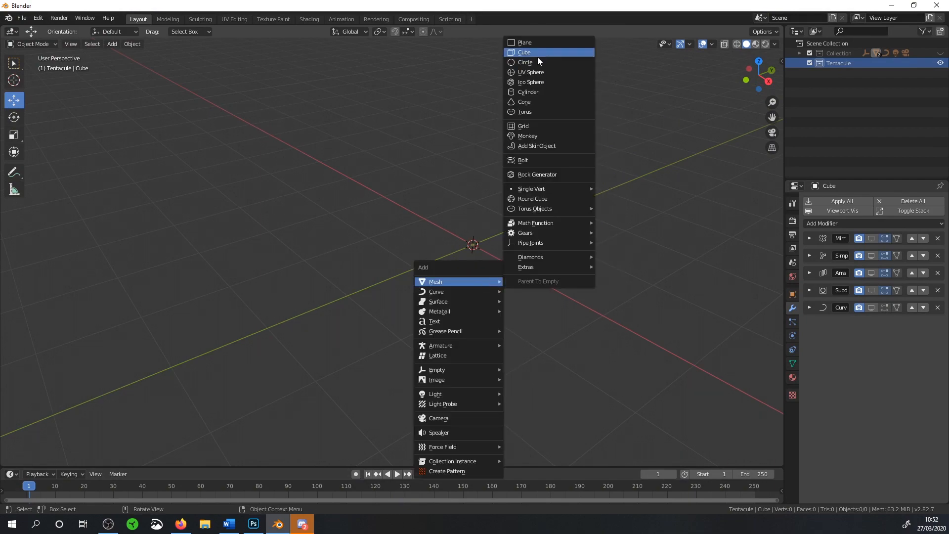
{"action": "left_click", "coordinate": [538, 58]}
Cut the cube down its middle with a vertical loop and delete the half on the negative X side.
{"action": "middle_click_drag", "start_coordinate": [507, 164], "coordinate": [415, 207]}
{"action": "key", "text": "Tab"}
{"action": "key", "text": "ctrl+r"}
{"action": "left_click", "coordinate": [453, 270]}
{"action": "left_click", "coordinate": [452, 270]}
{"action": "left_click", "coordinate": [405, 164]}
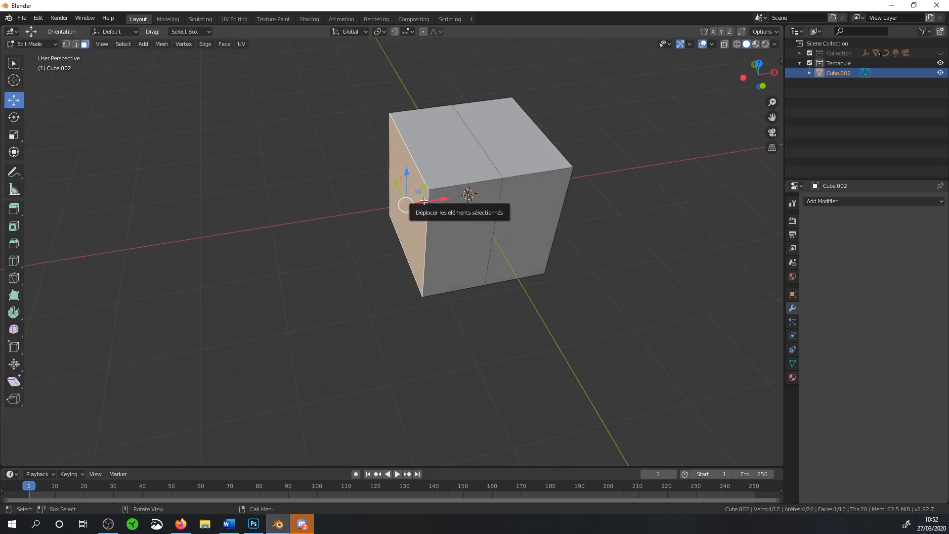
{"action": "key", "text": "x"}
{"action": "left_click", "coordinate": [423, 200]}
Add a Mirror modifier to the half cube and delete its two end faces along Y.
{"action": "left_click", "coordinate": [879, 201]}
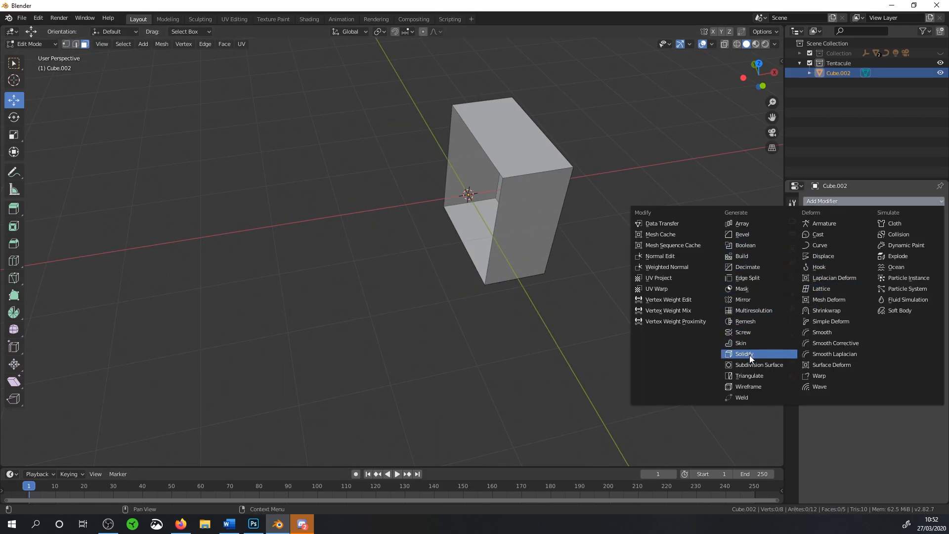
{"action": "left_click", "coordinate": [743, 300]}
{"action": "middle_click_drag", "start_coordinate": [444, 227], "coordinate": [415, 229]}
{"action": "left_click", "coordinate": [419, 229], "text": "shift"}
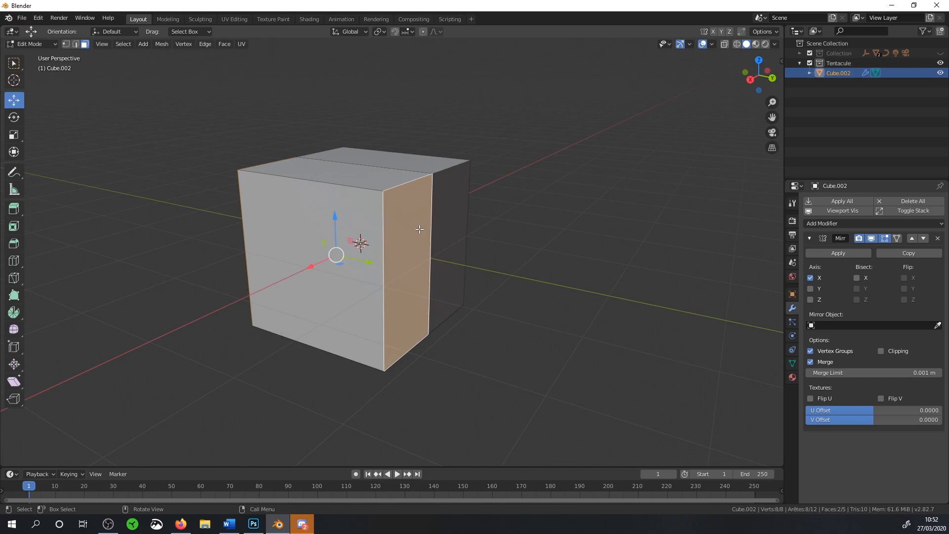
{"action": "key", "text": "x"}
{"action": "left_click", "coordinate": [423, 262]}
Raise the top centre edge into a ridge and bevel the upper and lower side edges.
{"action": "middle_click_drag", "start_coordinate": [423, 263], "coordinate": [443, 262]}
{"action": "left_click", "coordinate": [75, 44]}
{"action": "left_click", "coordinate": [495, 185]}
{"action": "left_click_drag", "start_coordinate": [485, 150], "coordinate": [485, 138]}
{"action": "middle_click_drag", "start_coordinate": [485, 197], "coordinate": [461, 301]}
{"action": "key", "text": "ctrl+b"}
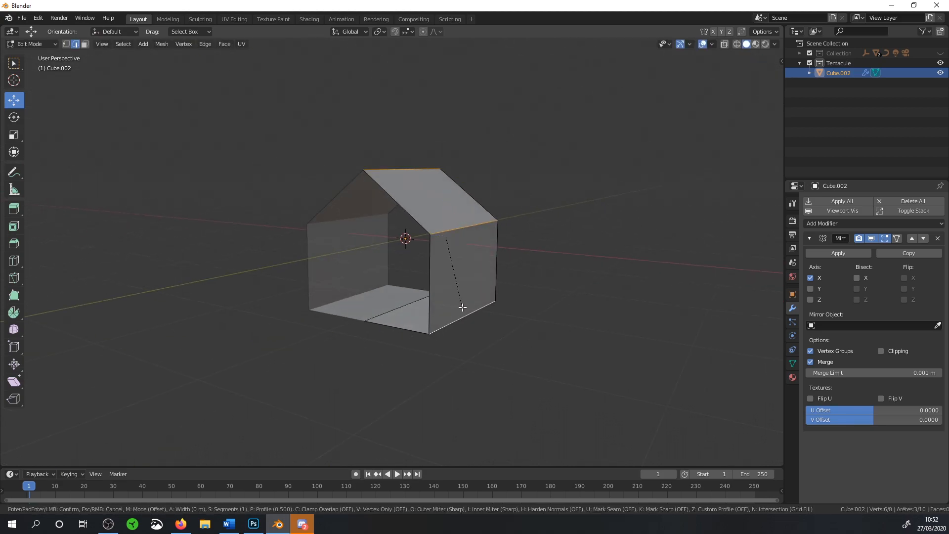
{"action": "left_click", "coordinate": [486, 325]}
Add a lengthwise loop cut along the sloped roof face and lower the ridge to round the top.
{"action": "middle_click_drag", "start_coordinate": [486, 325], "coordinate": [424, 214]}
{"action": "left_click", "coordinate": [424, 214]}
{"action": "right_click", "coordinate": [423, 213]}
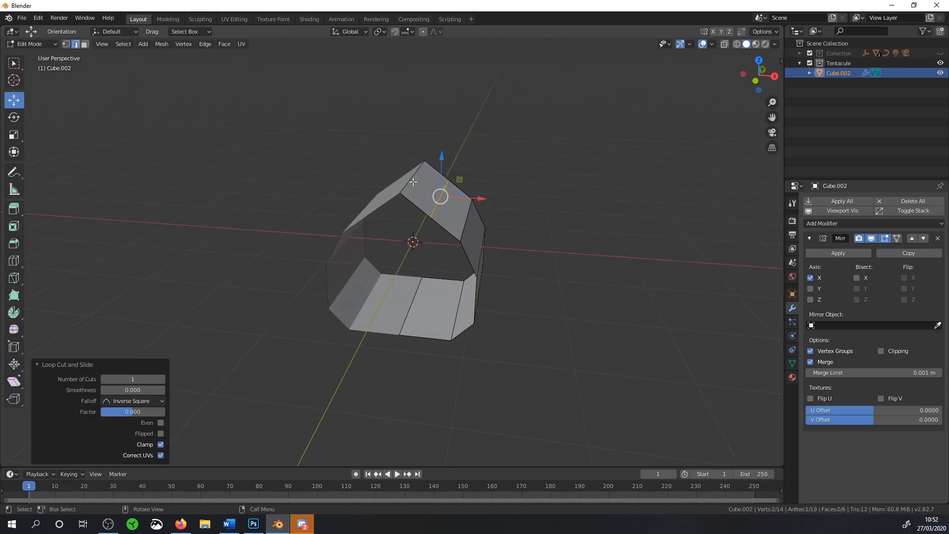
{"action": "key", "text": "ctrl+z"}
{"action": "key", "text": "ctrl+shift+z"}
{"action": "key", "text": "ctrl+z"}
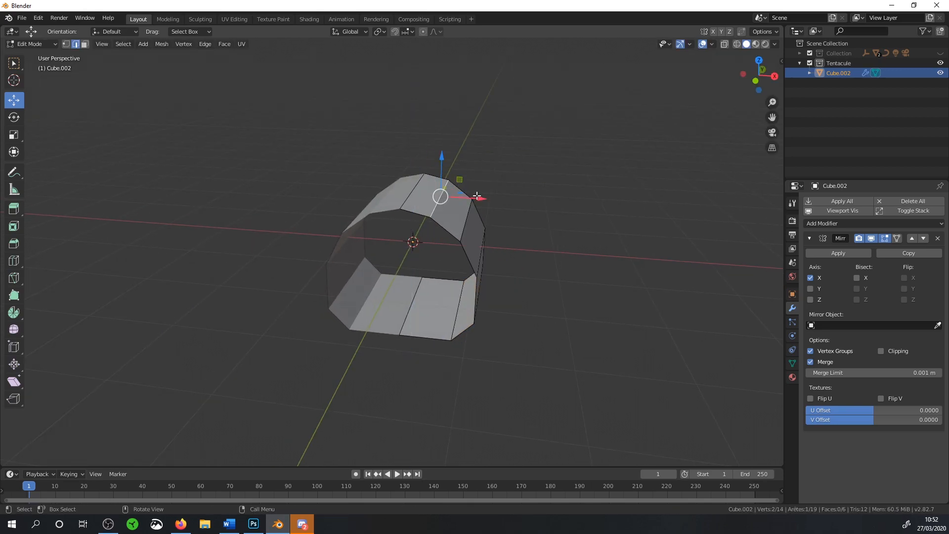
{"action": "middle_click_drag", "start_coordinate": [473, 196], "coordinate": [528, 192]}
{"action": "key", "text": "a"}
{"action": "key", "text": "s"}
{"action": "key", "text": "z"}
{"action": "right_click", "coordinate": [557, 201]}
Add a lengthwise edge along the underside and lower it about 0.0289 m.
{"action": "left_click", "coordinate": [438, 276]}
{"action": "middle_click_drag", "start_coordinate": [438, 277], "coordinate": [397, 234]}
{"action": "left_click", "coordinate": [396, 234]}
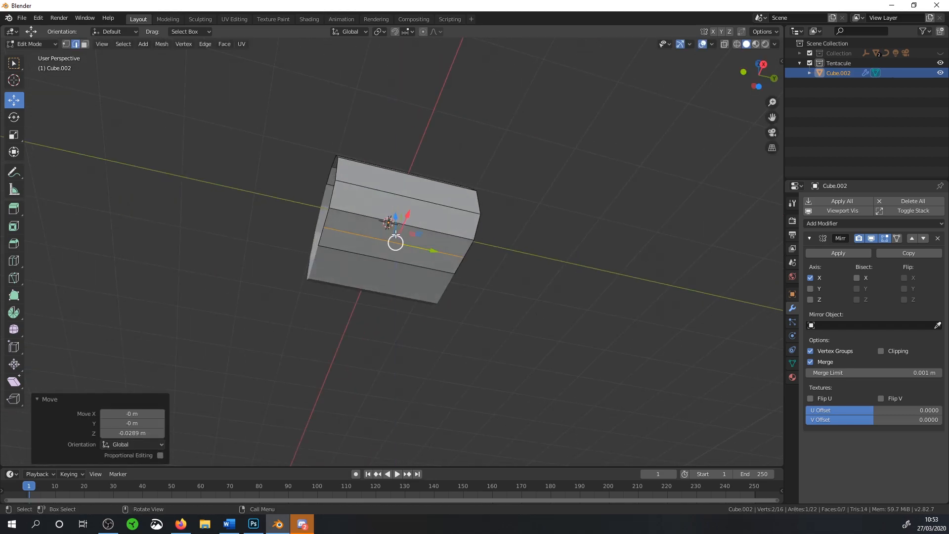
Scale the whole mesh down along the Y axis to shorten the segment.
{"action": "key", "text": "a"}
{"action": "middle_click_drag", "start_coordinate": [473, 249], "coordinate": [389, 219]}
{"action": "key", "text": "s"}
{"action": "key", "text": "y"}
{"action": "left_click", "coordinate": [467, 241]}
Add a loop cut across the middle of the segment and bevel it into two loops near the open ends.
{"action": "key", "text": "ctrl+r"}
{"action": "left_click", "coordinate": [385, 219]}
{"action": "right_click", "coordinate": [385, 220]}
{"action": "key", "text": "ctrl+b"}
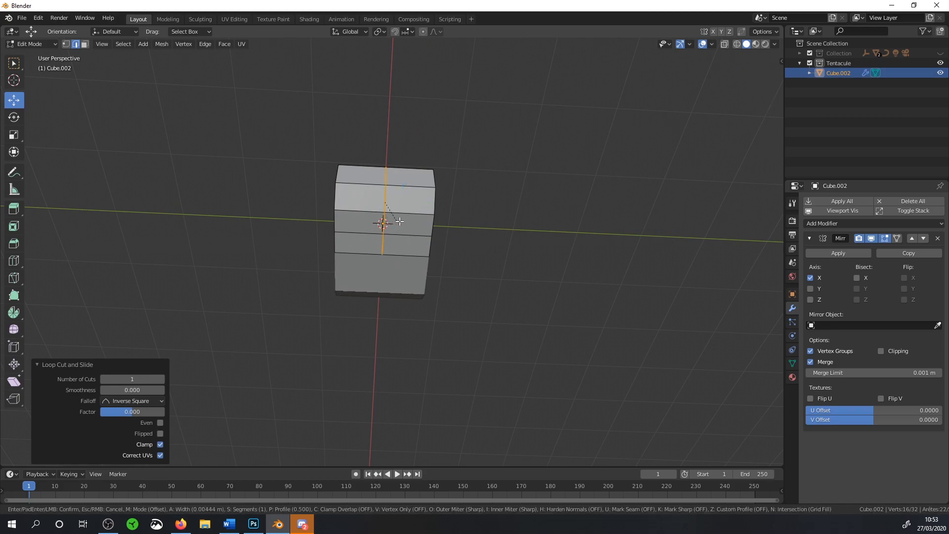
{"action": "left_click", "coordinate": [437, 225]}
Add loop cuts across the middle and beside the mirror seam, and move the underside's lengthwise edges about 0.0473 m along X.
{"action": "middle_click_drag", "start_coordinate": [437, 225], "coordinate": [430, 244]}
{"action": "key", "text": "ctrl+r"}
{"action": "left_click", "coordinate": [411, 230]}
{"action": "left_click", "coordinate": [405, 231]}
{"action": "left_click", "coordinate": [430, 244], "text": "alt"}
{"action": "left_click_drag", "start_coordinate": [465, 267], "coordinate": [472, 266]}
{"action": "middle_click_drag", "start_coordinate": [409, 253], "coordinate": [399, 223]}
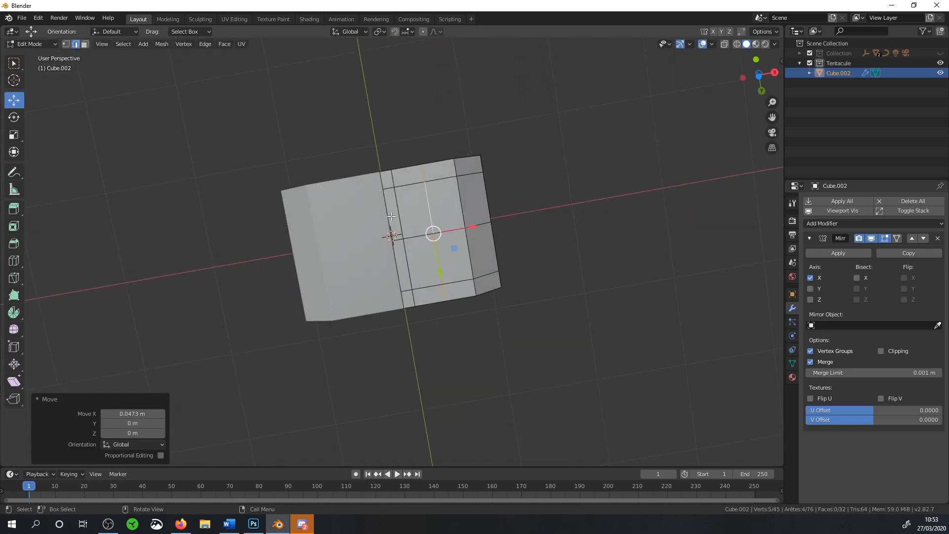
Inset the four central faces on the underside by about 0.082 m.
{"action": "left_click", "coordinate": [86, 44]}
{"action": "left_click", "coordinate": [410, 207]}
{"action": "left_click", "coordinate": [443, 200], "text": "shift"}
{"action": "left_click", "coordinate": [445, 259], "text": "shift"}
{"action": "left_click", "coordinate": [424, 263], "text": "shift"}
{"action": "middle_click_drag", "start_coordinate": [424, 264], "coordinate": [475, 265]}
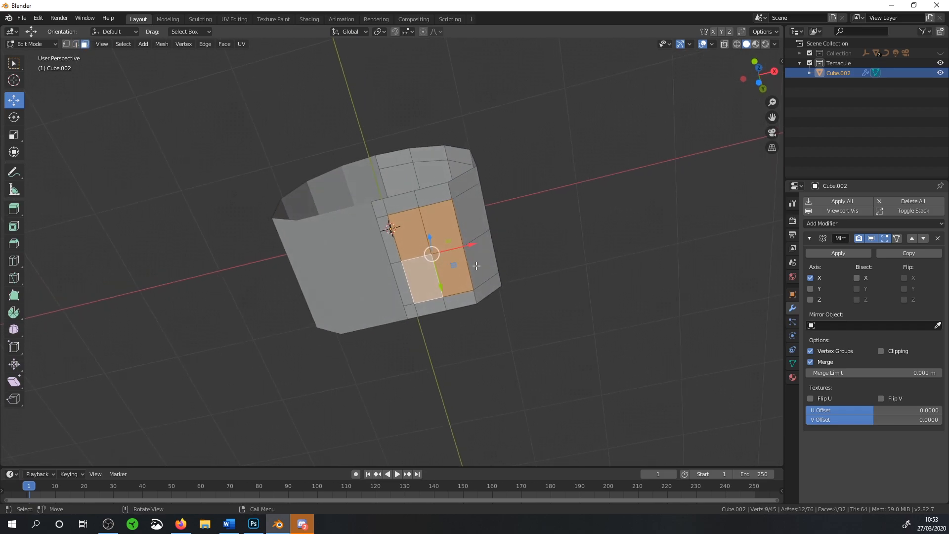
{"action": "key", "text": "i"}
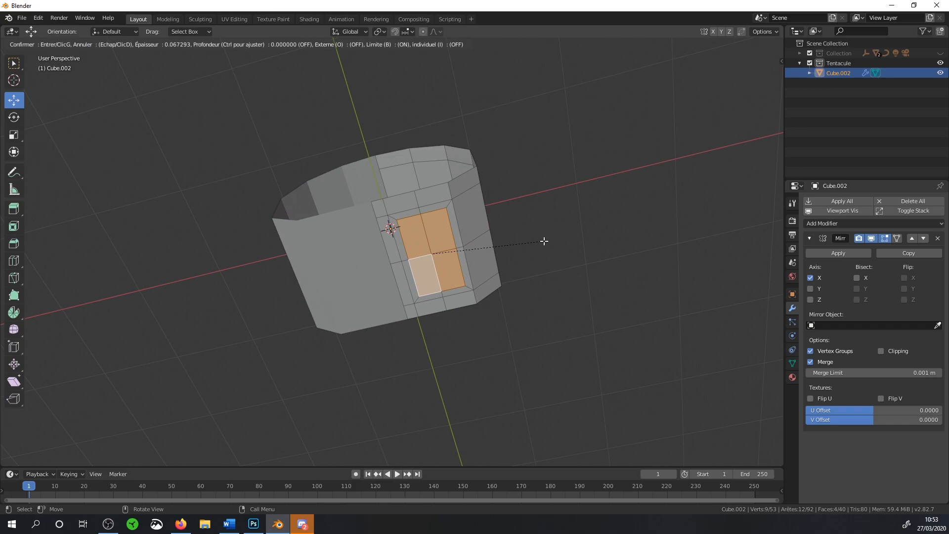
{"action": "left_click", "coordinate": [522, 246]}
Move the middle edges on all four sides of the inset outward to turn it into an octagon, the last one about 0.0674 m along Y.
{"action": "middle_click_drag", "start_coordinate": [521, 246], "coordinate": [338, 217]}
{"action": "key", "text": "2"}
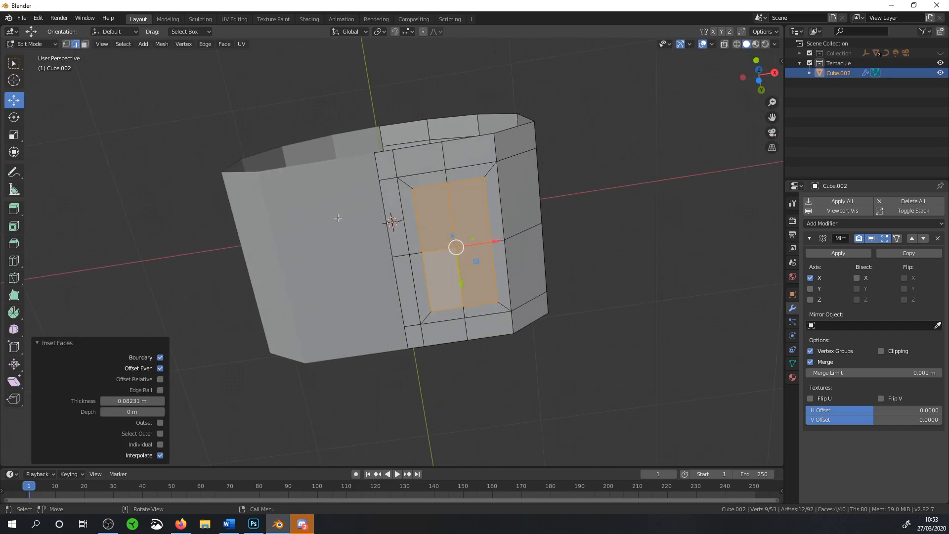
{"action": "left_click", "coordinate": [423, 256]}
{"action": "left_click_drag", "start_coordinate": [452, 250], "coordinate": [442, 252]}
{"action": "left_click", "coordinate": [447, 173]}
{"action": "left_click_drag", "start_coordinate": [448, 185], "coordinate": [445, 173]}
{"action": "left_click", "coordinate": [500, 241]}
{"action": "left_click_drag", "start_coordinate": [533, 235], "coordinate": [547, 233]}
{"action": "left_click", "coordinate": [464, 311]}
{"action": "left_click_drag", "start_coordinate": [467, 343], "coordinate": [469, 352]}
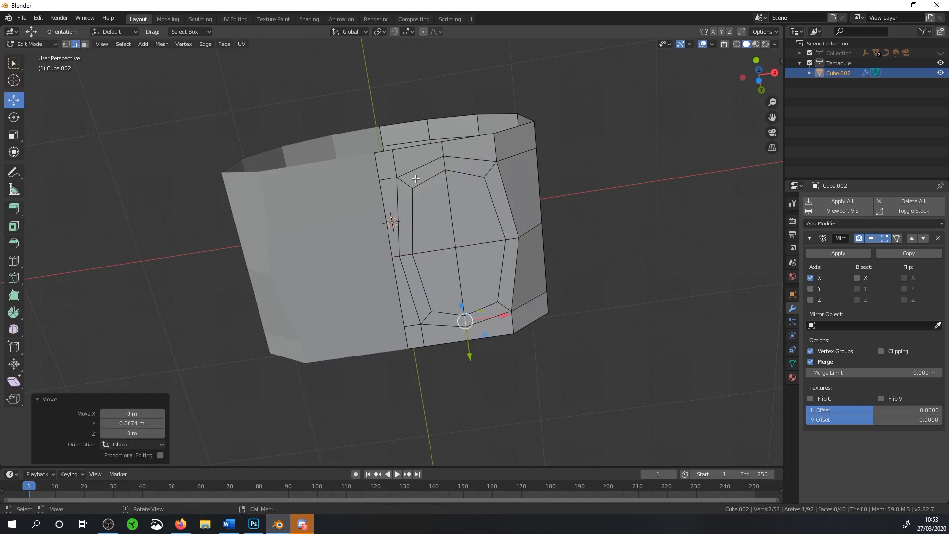
Select all faces of the octagon including its border ring and scale them along the Y axis.
{"action": "left_click", "coordinate": [85, 44]}
{"action": "left_click", "coordinate": [429, 213]}
{"action": "left_click", "coordinate": [442, 281], "text": "shift"}
{"action": "left_click", "coordinate": [477, 275], "text": "shift"}
{"action": "left_click", "coordinate": [424, 172], "text": "shift"}
{"action": "left_click", "coordinate": [404, 192], "text": "alt+shift"}
{"action": "key", "text": "s"}
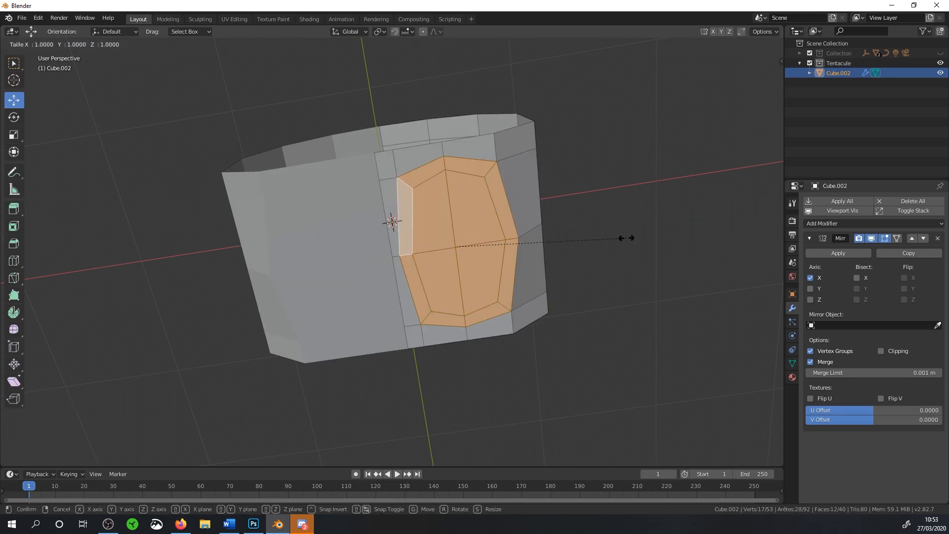
{"action": "key", "text": "y"}
{"action": "left_click", "coordinate": [592, 239]}
Extrude the octagonal faces below the body as a sucker, and shrink and raise its central faces to hollow the cup.
{"action": "middle_click_drag", "start_coordinate": [591, 239], "coordinate": [376, 283]}
{"action": "left_click", "coordinate": [373, 281], "text": "alt+shift"}
{"action": "left_click_drag", "start_coordinate": [385, 237], "coordinate": [385, 242]}
{"action": "key", "text": "s"}
{"action": "left_click", "coordinate": [518, 256]}
{"action": "middle_click_drag", "start_coordinate": [470, 277], "coordinate": [467, 311]}
{"action": "left_click_drag", "start_coordinate": [384, 276], "coordinate": [383, 322]}
{"action": "key", "text": "e"}
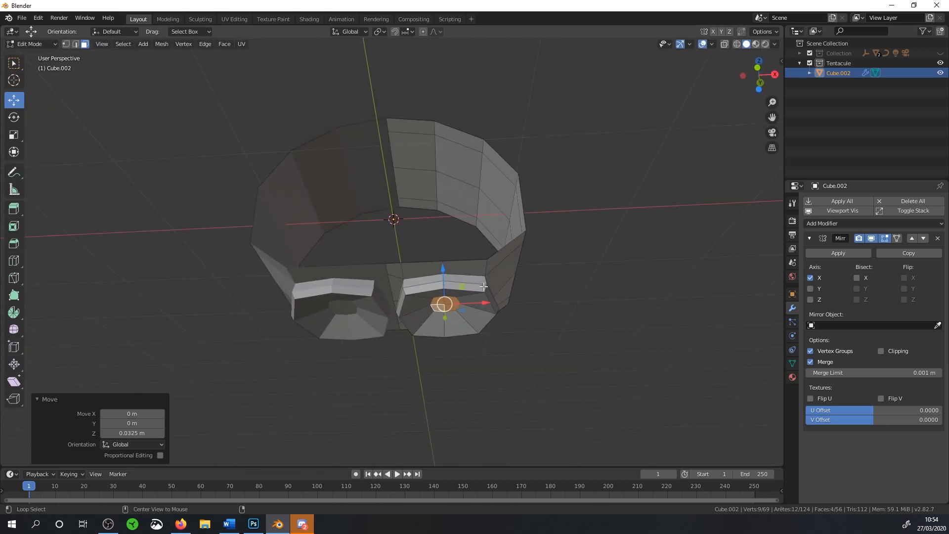
Shift the loop around the sucker vertically, and add a loop cut around the cup and adjust its position.
{"action": "left_click", "coordinate": [464, 288], "text": "alt"}
{"action": "left_click_drag", "start_coordinate": [447, 279], "coordinate": [444, 293]}
{"action": "mouse_move", "coordinate": [445, 293]}
{"action": "middle_mouse_down"}
{"action": "mouse_move", "coordinate": [458, 360]}
{"action": "mouse_move", "coordinate": [464, 349]}
{"action": "mouse_move", "coordinate": [414, 312]}
{"action": "mouse_move", "coordinate": [452, 289]}
{"action": "middle_mouse_up"}
{"action": "key", "text": "ctrl+r"}
{"action": "double_click", "coordinate": [414, 311]}
{"action": "left_click", "coordinate": [411, 302]}
{"action": "left_click_drag", "start_coordinate": [453, 292], "coordinate": [444, 289]}
Reposition individual parts of the sucker's outline to refine its shape and leave Edit Mode.
{"action": "middle_click_drag", "start_coordinate": [444, 289], "coordinate": [489, 277]}
{"action": "scroll", "coordinate": [444, 316], "scroll_direction": "up", "scroll_amount": 4}
{"action": "left_click_drag", "start_coordinate": [442, 354], "coordinate": [459, 354]}
{"action": "middle_click_drag", "start_coordinate": [458, 354], "coordinate": [388, 345]}
{"action": "left_click", "coordinate": [316, 340]}
{"action": "left_click_drag", "start_coordinate": [326, 318], "coordinate": [328, 329]}
{"action": "middle_click_drag", "start_coordinate": [469, 341], "coordinate": [418, 313]}
{"action": "key", "text": "Tab"}
Apply smooth shading to the tentacle segment.
{"action": "scroll", "coordinate": [416, 326], "scroll_direction": "down", "scroll_amount": 4}
{"action": "mouse_move", "coordinate": [410, 346]}
{"action": "middle_mouse_down"}
{"action": "mouse_move", "coordinate": [372, 272]}
{"action": "mouse_move", "coordinate": [388, 173]}
{"action": "middle_mouse_up"}
{"action": "right_click", "coordinate": [372, 272]}
{"action": "left_click", "coordinate": [372, 271]}
Enable Auto Smooth for the segment's normals with an angle of 89°.
{"action": "left_click", "coordinate": [792, 322]}
{"action": "left_click", "coordinate": [792, 363]}
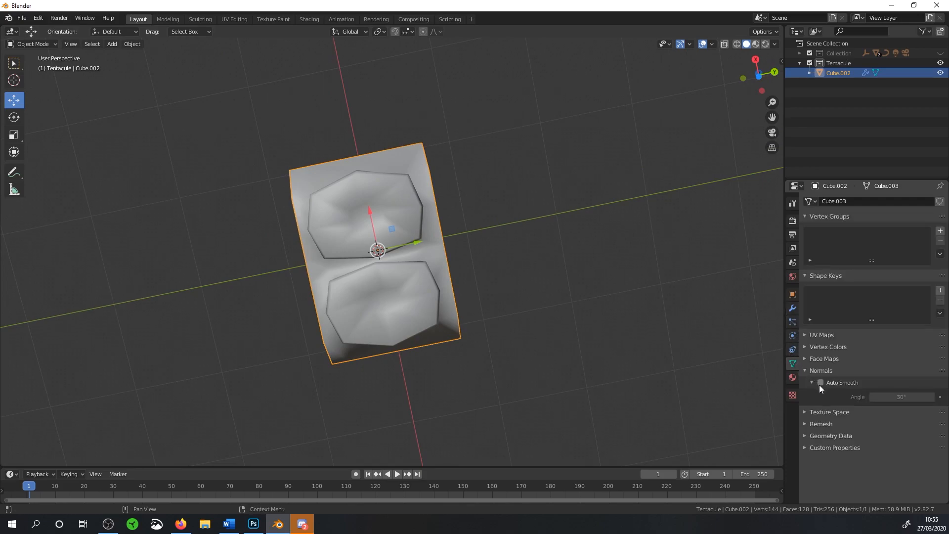
{"action": "left_click", "coordinate": [820, 383]}
{"action": "left_click", "coordinate": [887, 398]}
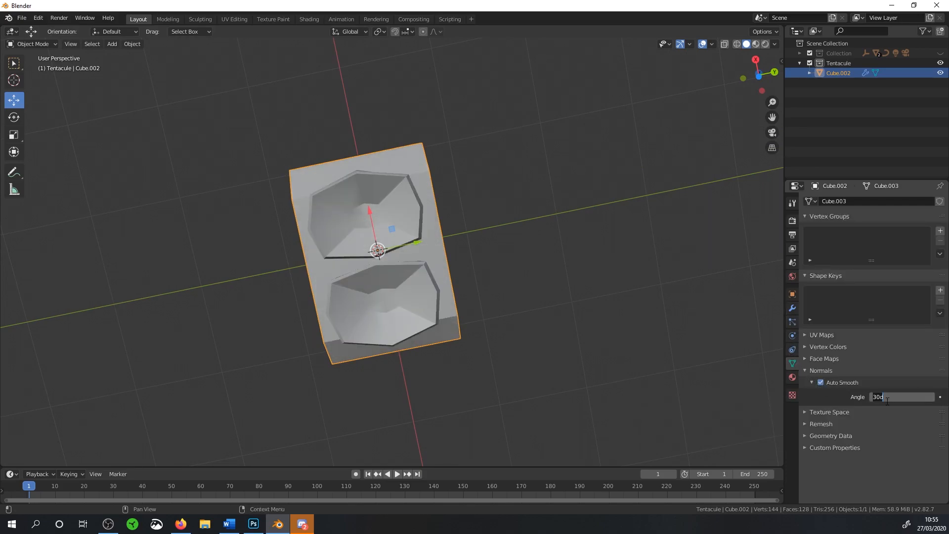
{"action": "key", "text": "Return"}
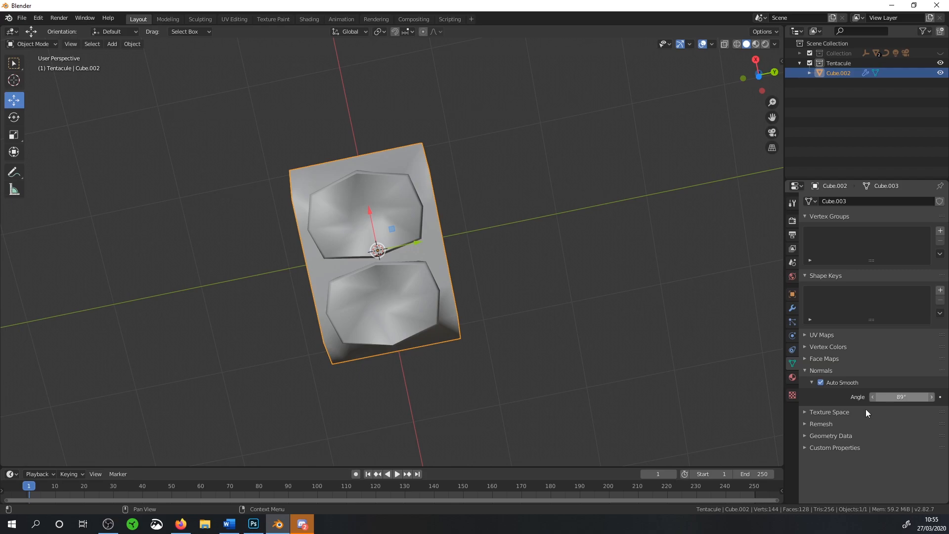
Collapse the segment's Mirror modifier settings and add an Array modifier below it.
{"action": "middle_click_drag", "start_coordinate": [308, 239], "coordinate": [511, 238]}
{"action": "left_click", "coordinate": [793, 308]}
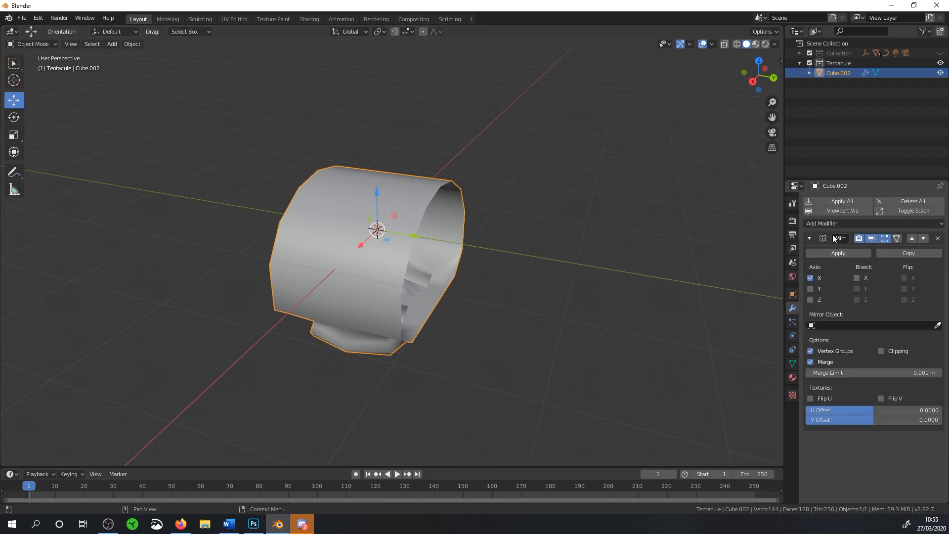
{"action": "left_click", "coordinate": [808, 238]}
{"action": "left_click", "coordinate": [817, 222]}
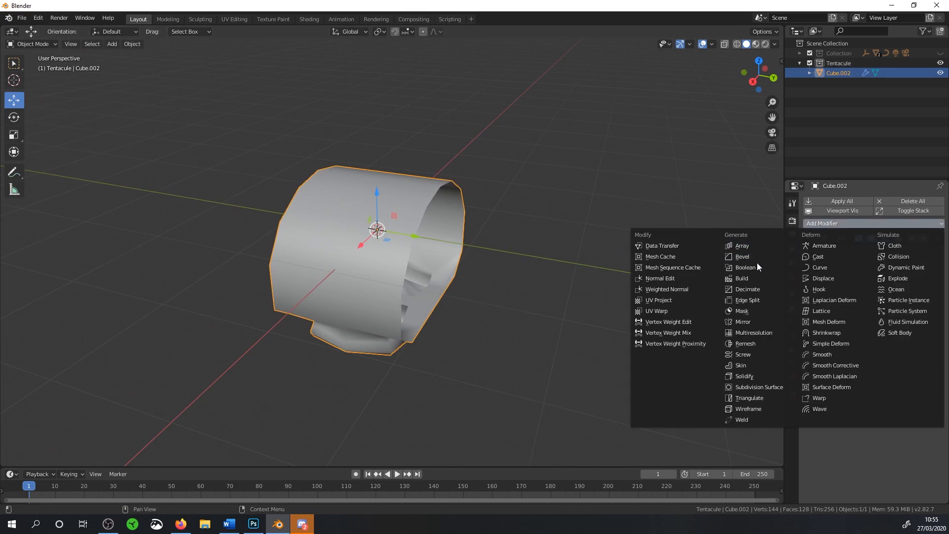
{"action": "left_click", "coordinate": [741, 246]}
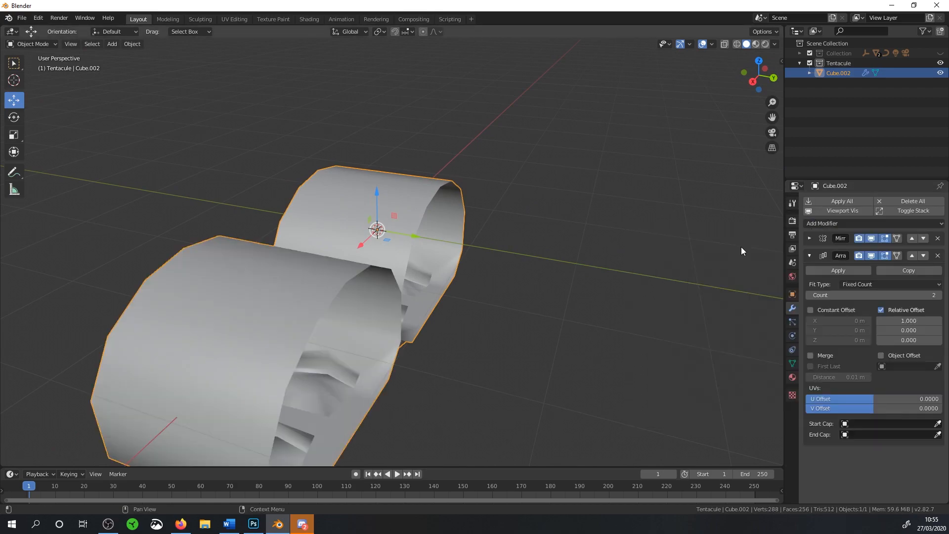
Set the array's relative offset to 0 on X and 1 on Y.
{"action": "left_click", "coordinate": [882, 310]}
{"action": "left_click", "coordinate": [881, 309]}
{"action": "left_click", "coordinate": [900, 321]}
{"action": "type", "text": "0"}
{"action": "key", "text": "Tab"}
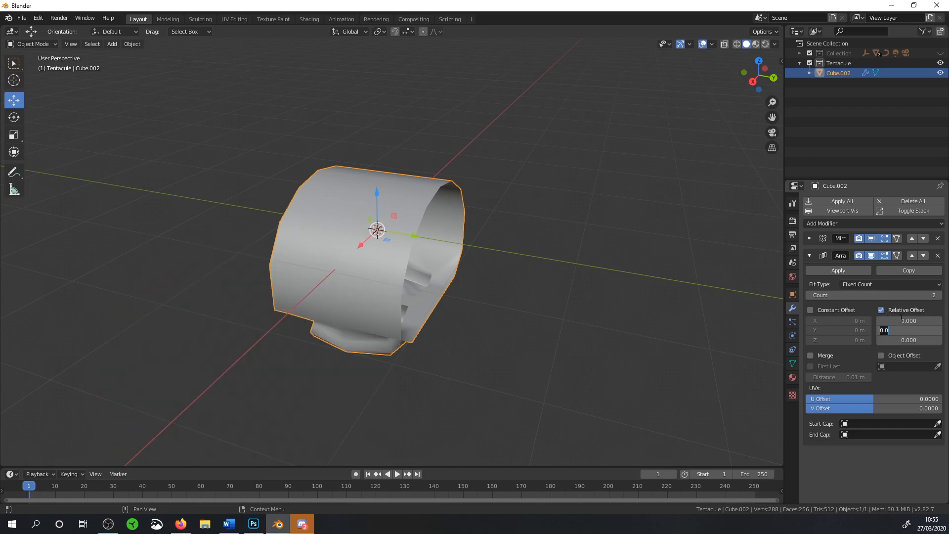
{"action": "type", "text": "1"}
{"action": "key", "text": "Return"}
Set the array's count to 34.
{"action": "left_click", "coordinate": [870, 295]}
{"action": "type", "text": "34"}
{"action": "key", "text": "Return"}
{"action": "middle_click_drag", "start_coordinate": [635, 325], "coordinate": [460, 255]}
{"action": "scroll", "coordinate": [532, 261], "scroll_direction": "down", "scroll_amount": 6}
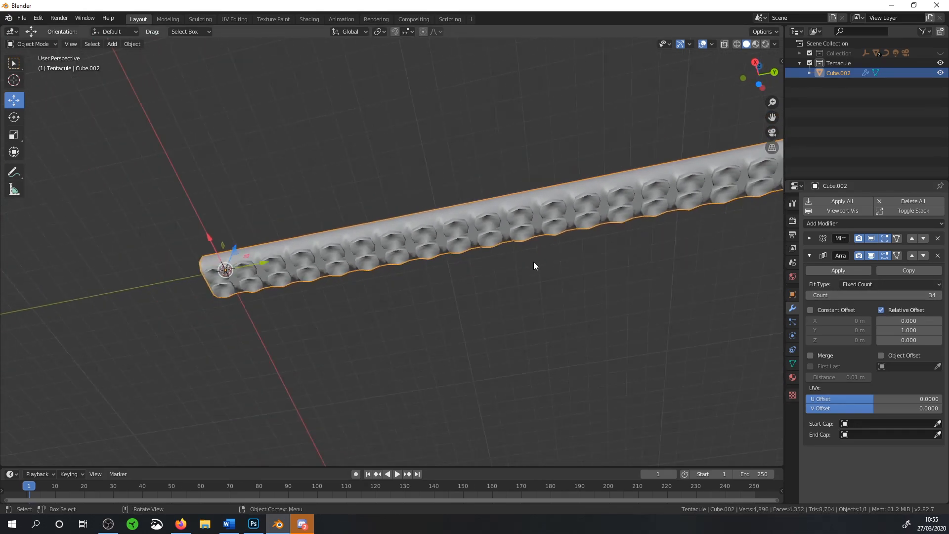
Reduce the array's count to 5.
{"action": "left_click_drag", "start_coordinate": [893, 295], "coordinate": [840, 295]}
{"action": "scroll", "coordinate": [425, 220], "scroll_direction": "up", "scroll_amount": 6}
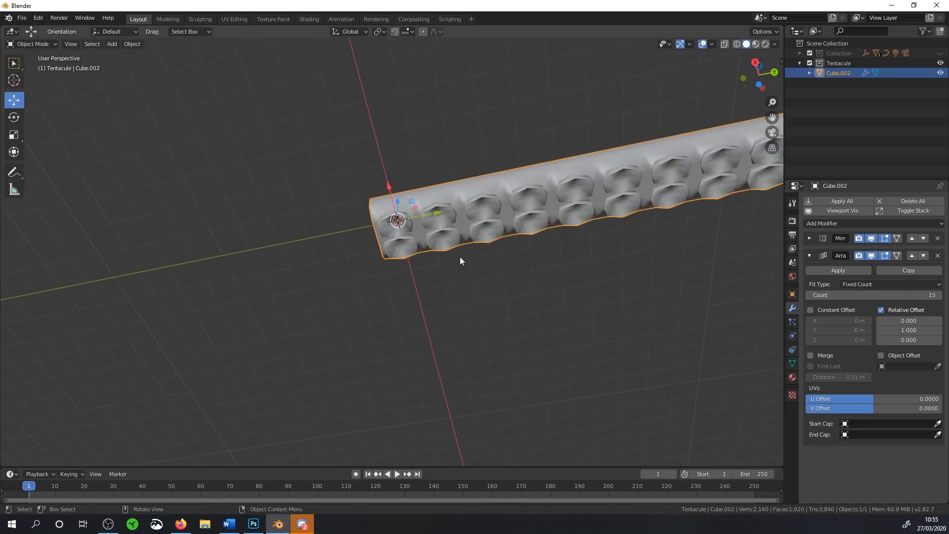
{"action": "middle_click_drag", "start_coordinate": [588, 238], "coordinate": [346, 326]}
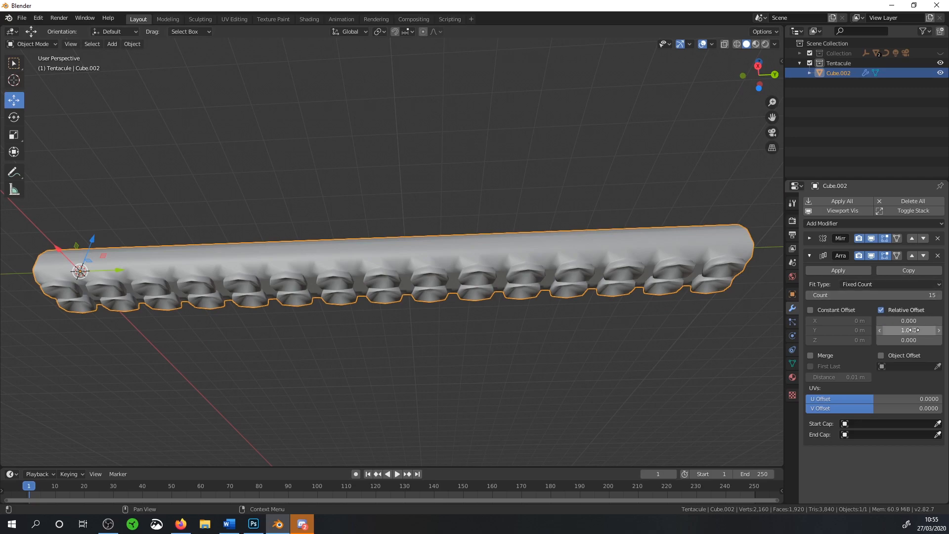
{"action": "left_click_drag", "start_coordinate": [929, 295], "coordinate": [880, 295]}
{"action": "key", "text": "KP_Decimal"}
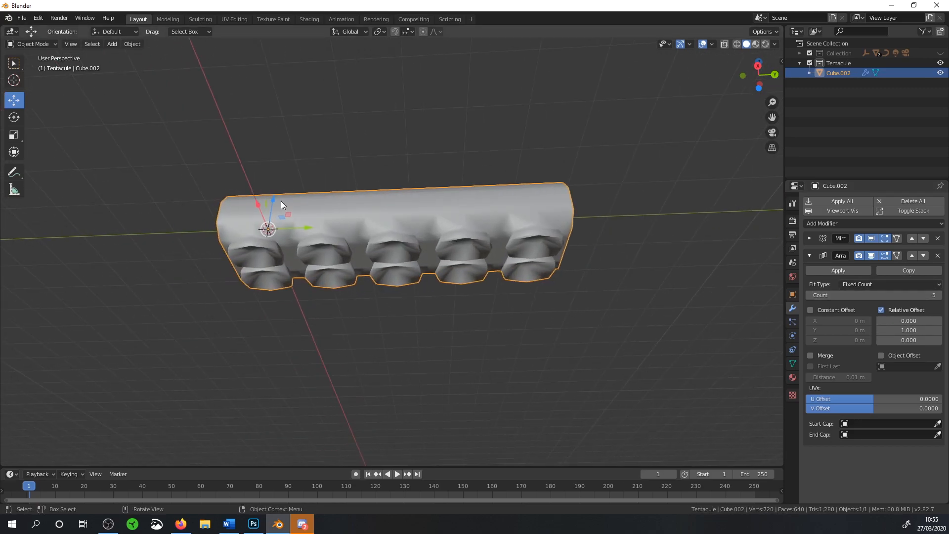
{"action": "middle_click_drag", "start_coordinate": [580, 268], "coordinate": [333, 199]}
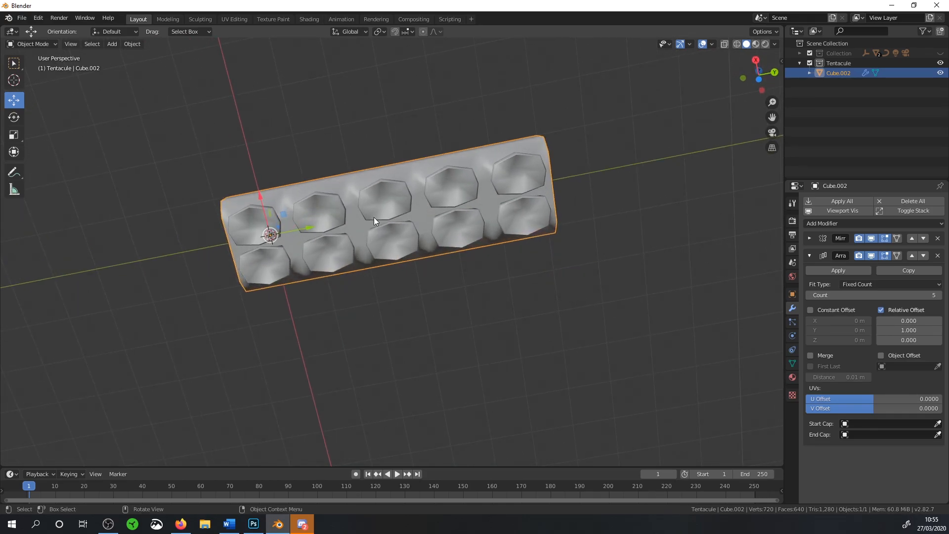
{"action": "middle_click_drag", "start_coordinate": [467, 207], "coordinate": [523, 277]}
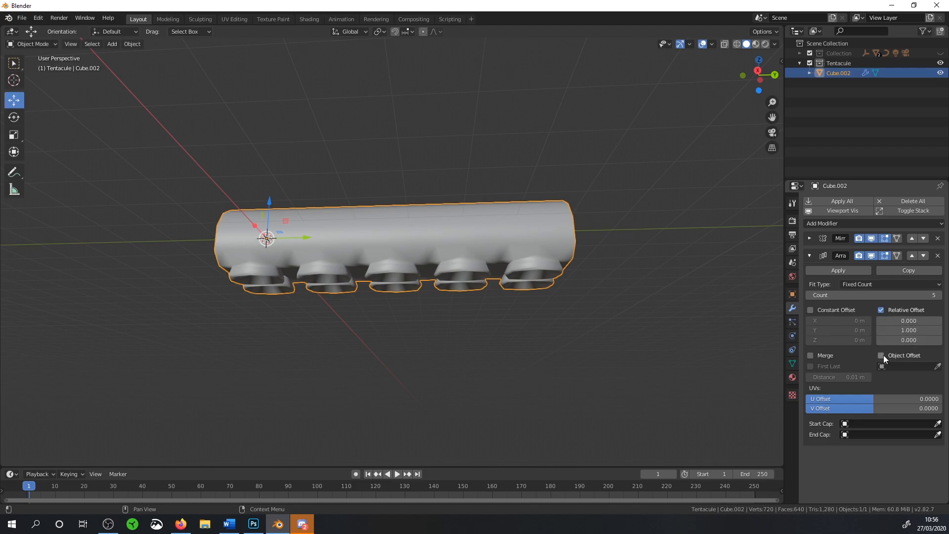
Switch the array from relative offset to object offset and add a Plain Axes empty at the origin.
{"action": "left_click", "coordinate": [880, 309]}
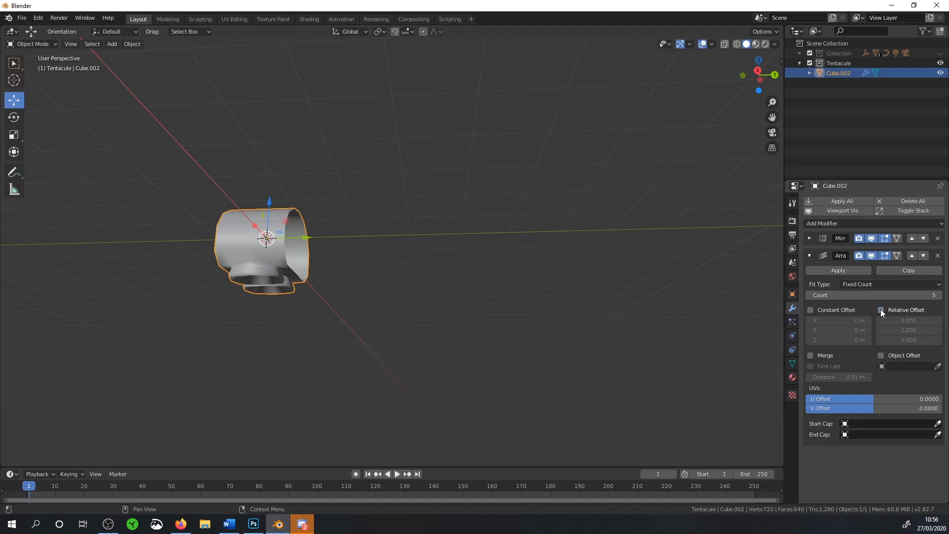
{"action": "left_click", "coordinate": [881, 354]}
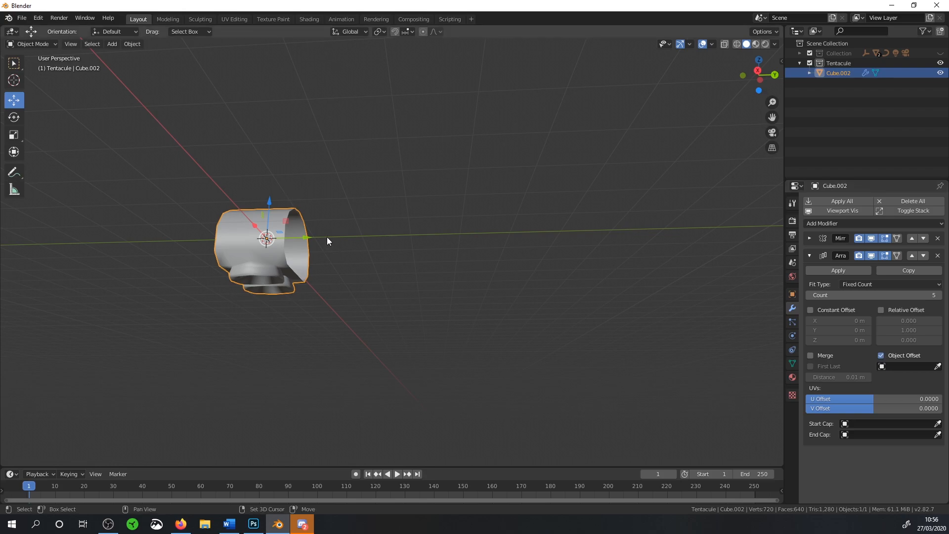
{"action": "key", "text": "shift+a"}
{"action": "mouse_move", "coordinate": [327, 238]}
{"action": "mouse_move", "coordinate": [306, 325]}
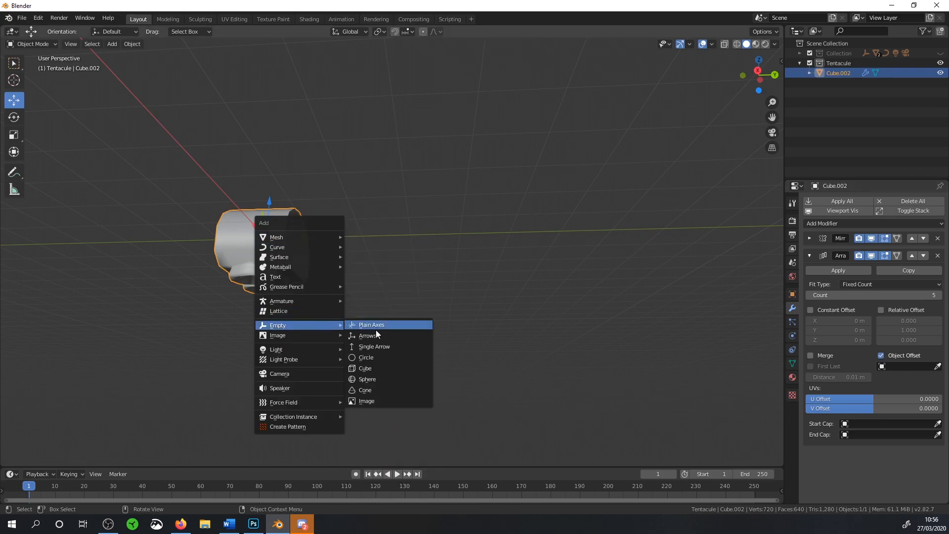
{"action": "left_click", "coordinate": [375, 326]}
Rename the new empty as ArrayObject.
{"action": "left_click", "coordinate": [248, 249]}
{"action": "left_click", "coordinate": [902, 369]}
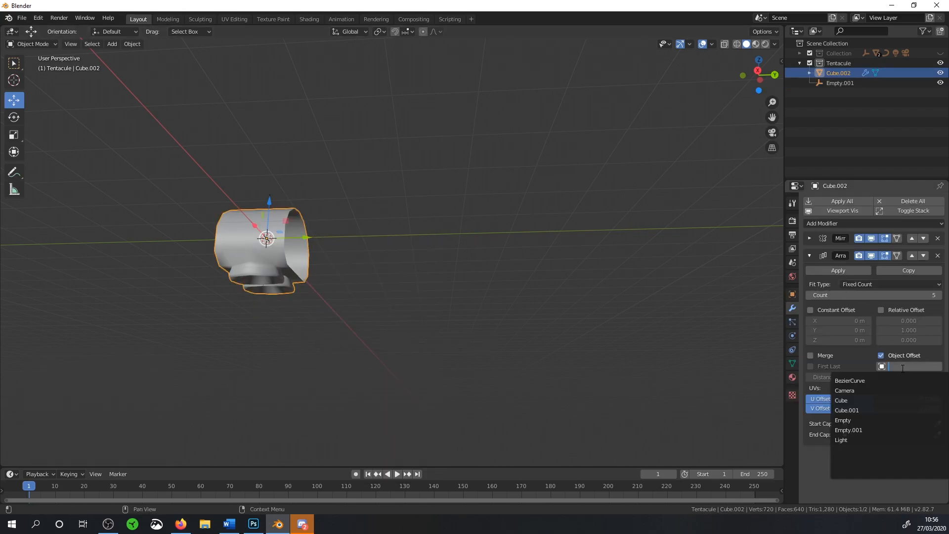
{"action": "double_click", "coordinate": [840, 82]}
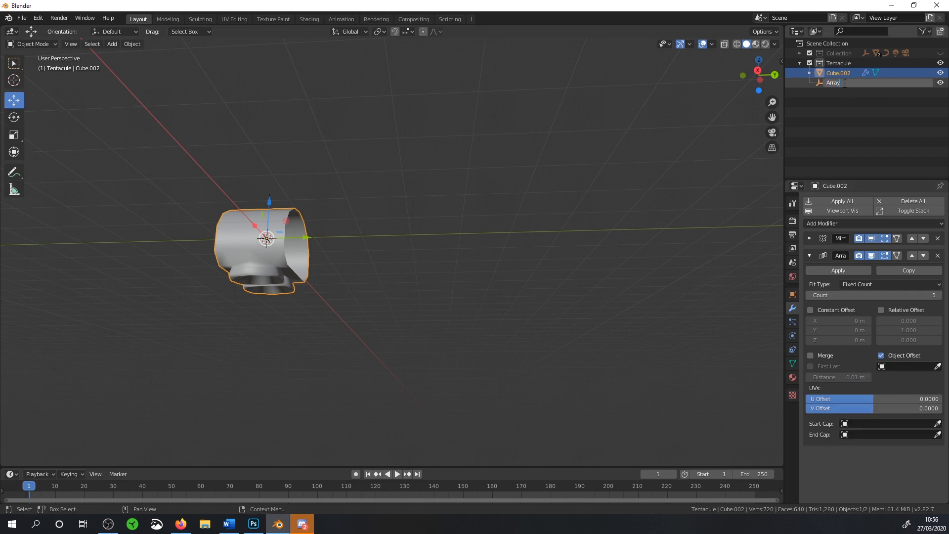
{"action": "type", "text": "ArrayObject"}
{"action": "key", "text": "Return"}
Assign the ArrayObject empty as the offset object of the segment's Array modifier.
{"action": "left_click", "coordinate": [842, 73]}
{"action": "left_click", "coordinate": [248, 260]}
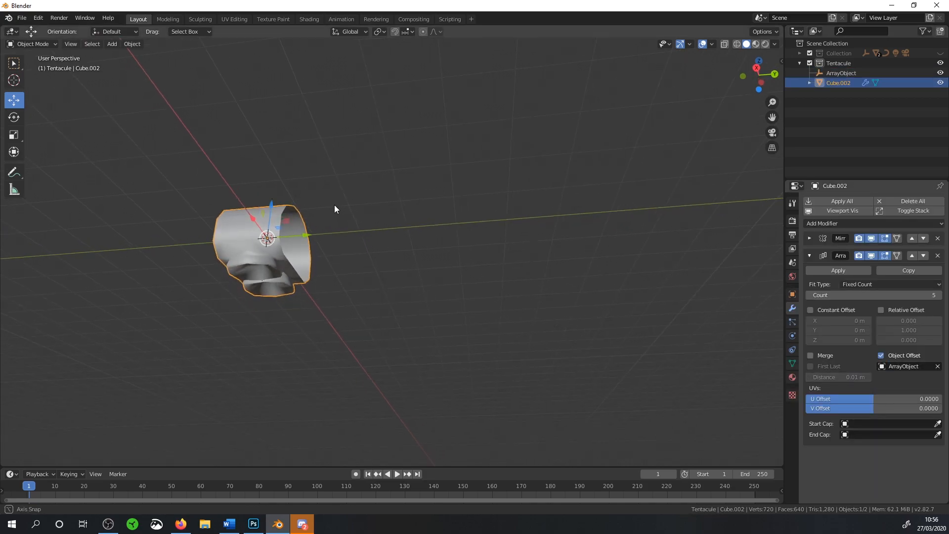
{"action": "middle_click_drag", "start_coordinate": [334, 208], "coordinate": [356, 203]}
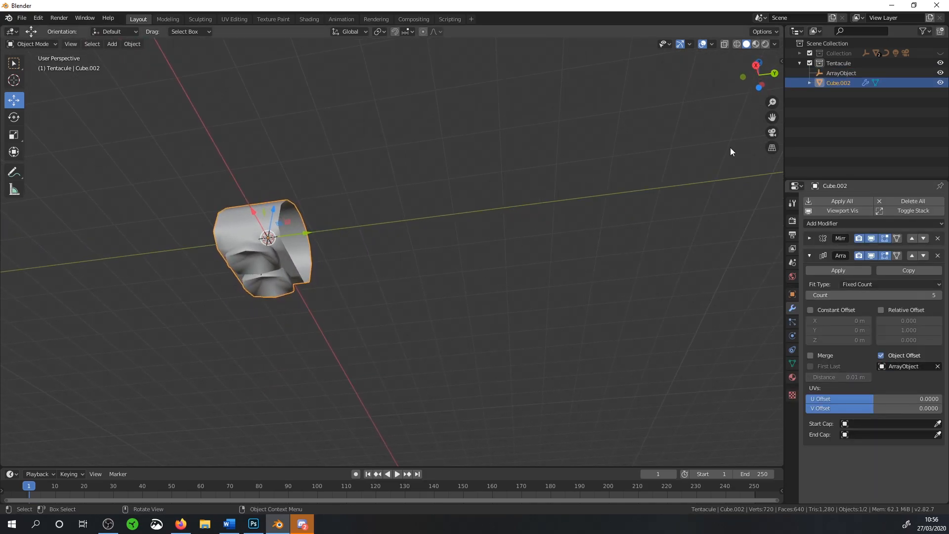
{"action": "key", "text": "KP_Decimal"}
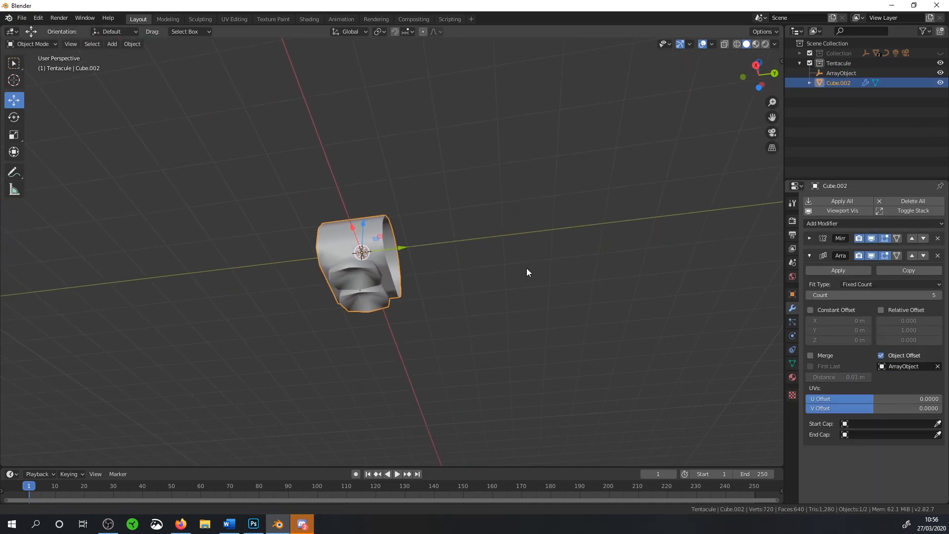
Move the segment along the negative Y axis away from the empty to spread out the array copies.
{"action": "left_click_drag", "start_coordinate": [399, 248], "coordinate": [344, 269]}
{"action": "middle_click_drag", "start_coordinate": [515, 254], "coordinate": [457, 248]}
{"action": "key", "text": "g"}
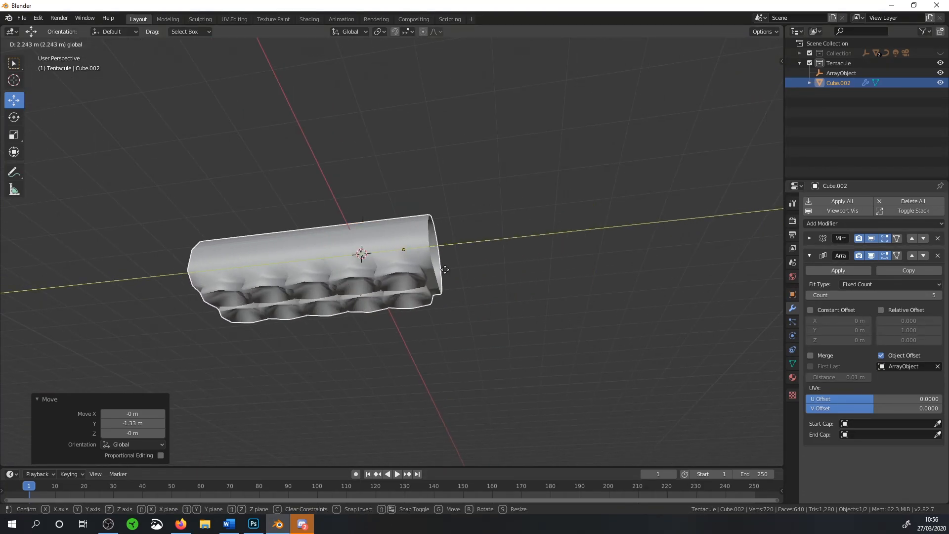
{"action": "left_click_drag", "start_coordinate": [464, 274], "coordinate": [350, 281]}
Show the wireframe from the right side and move the segment 0.0243 m along Y to close the gaps between copies.
{"action": "key", "text": "KP_3"}
{"action": "scroll", "coordinate": [339, 275], "scroll_direction": "up", "scroll_amount": 2}
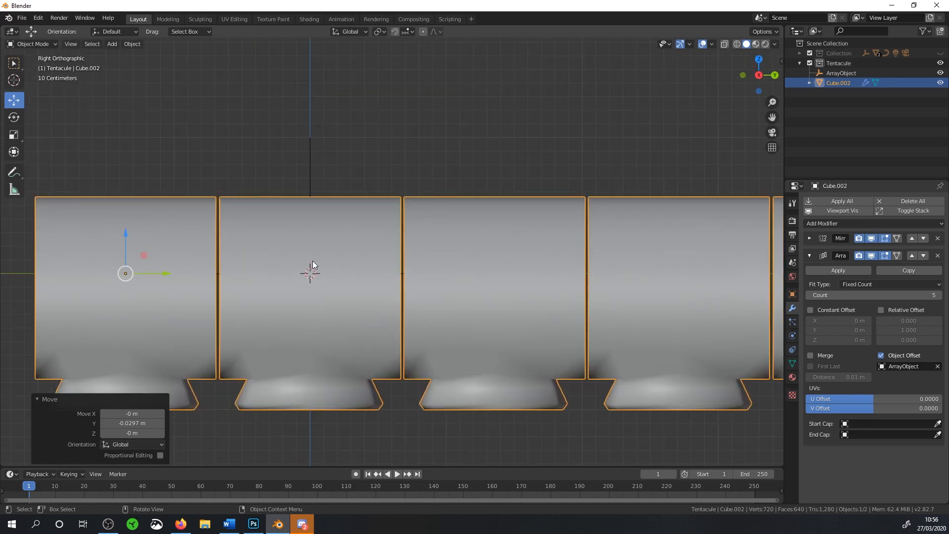
{"action": "key", "text": "z"}
{"action": "left_click", "coordinate": [229, 260]}
{"action": "scroll", "coordinate": [241, 262], "scroll_direction": "up", "scroll_amount": 2}
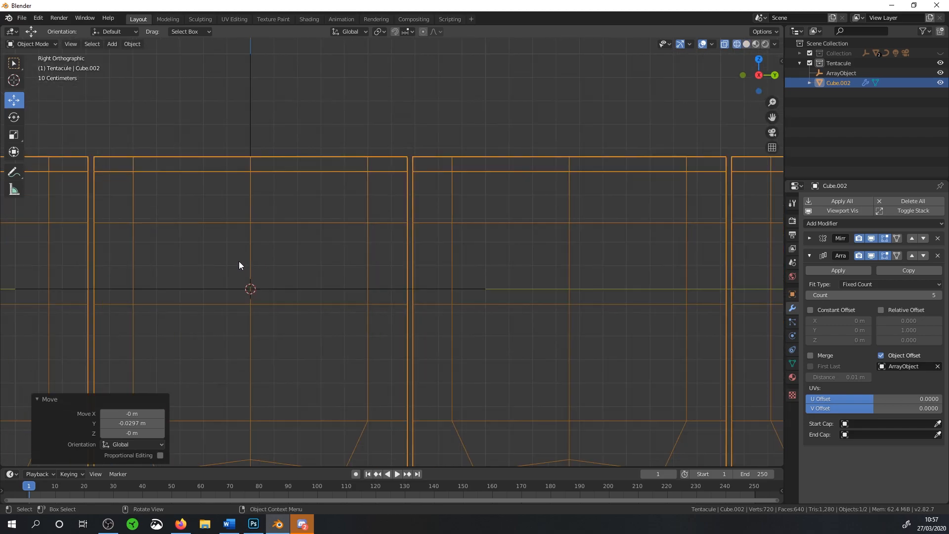
{"action": "scroll", "coordinate": [465, 195], "scroll_direction": "up", "scroll_amount": 3}
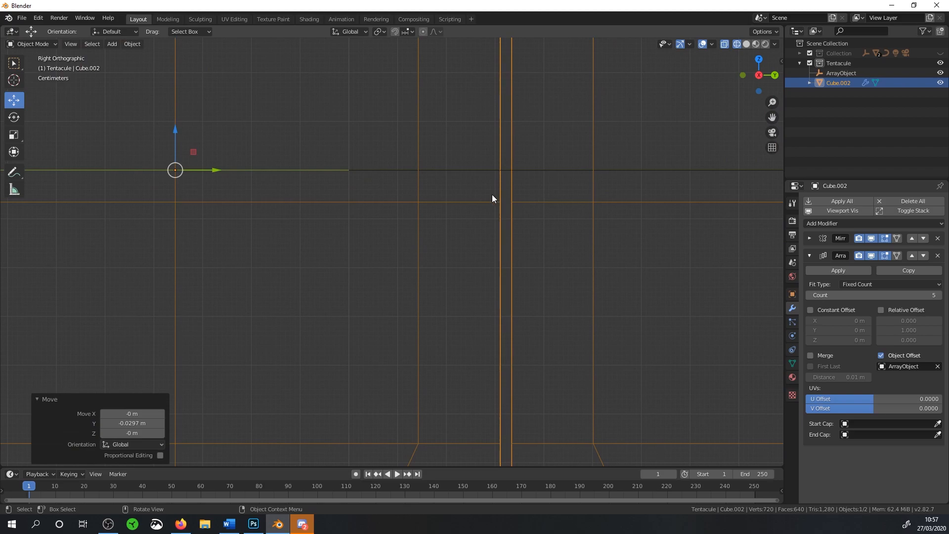
{"action": "key", "text": "g"}
{"action": "key", "text": "y"}
{"action": "left_click", "coordinate": [503, 197]}
{"action": "scroll", "coordinate": [535, 225], "scroll_direction": "down", "scroll_amount": 6}
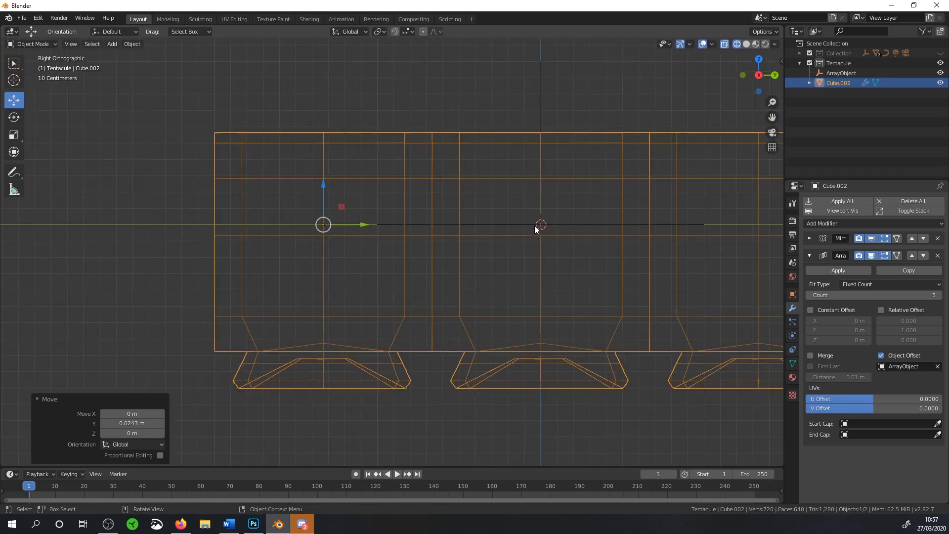
{"action": "middle_click_drag", "start_coordinate": [582, 229], "coordinate": [470, 218], "text": "shift"}
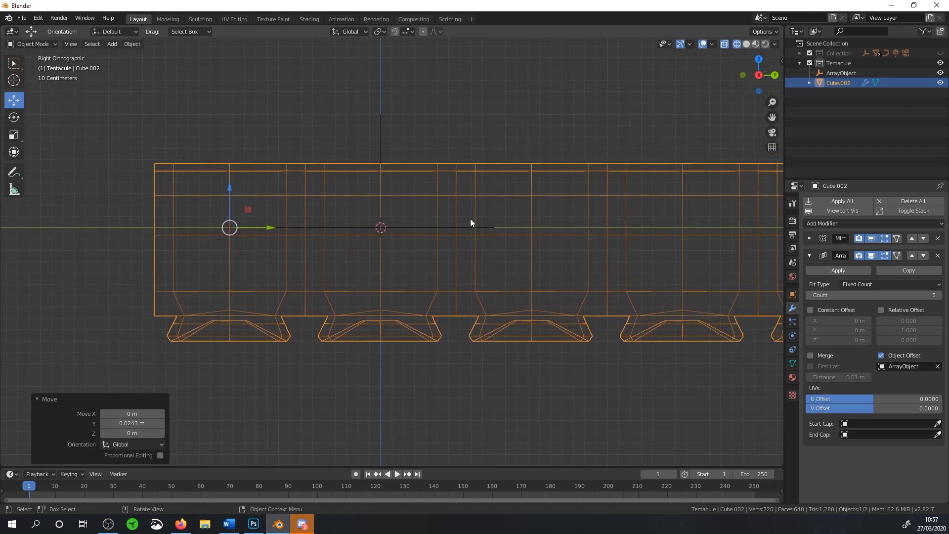
Enable Merge in the Array modifier and return to solid shading to inspect the joined segments.
{"action": "left_click", "coordinate": [812, 355]}
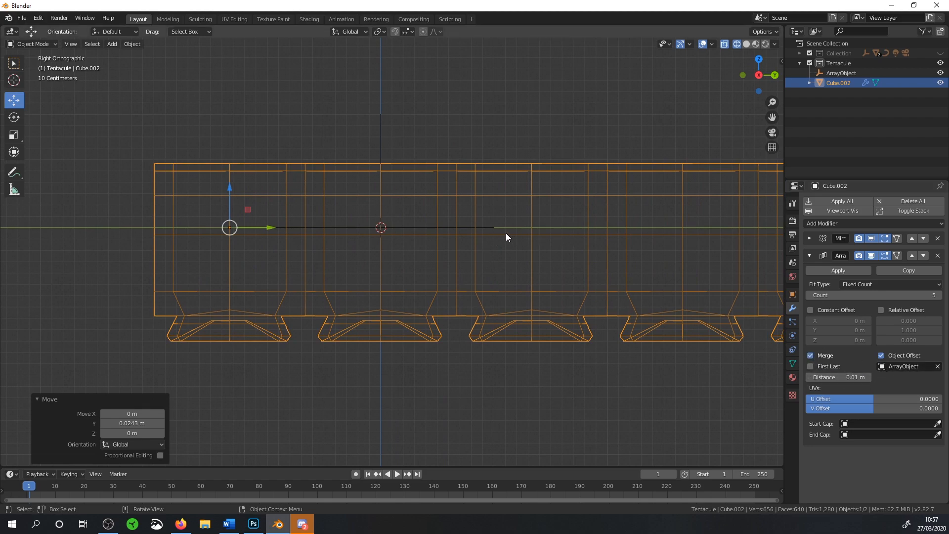
{"action": "key", "text": "z"}
{"action": "left_click", "coordinate": [561, 233]}
{"action": "middle_click_drag", "start_coordinate": [578, 238], "coordinate": [561, 248]}
{"action": "scroll", "coordinate": [561, 248], "scroll_direction": "down", "scroll_amount": 3}
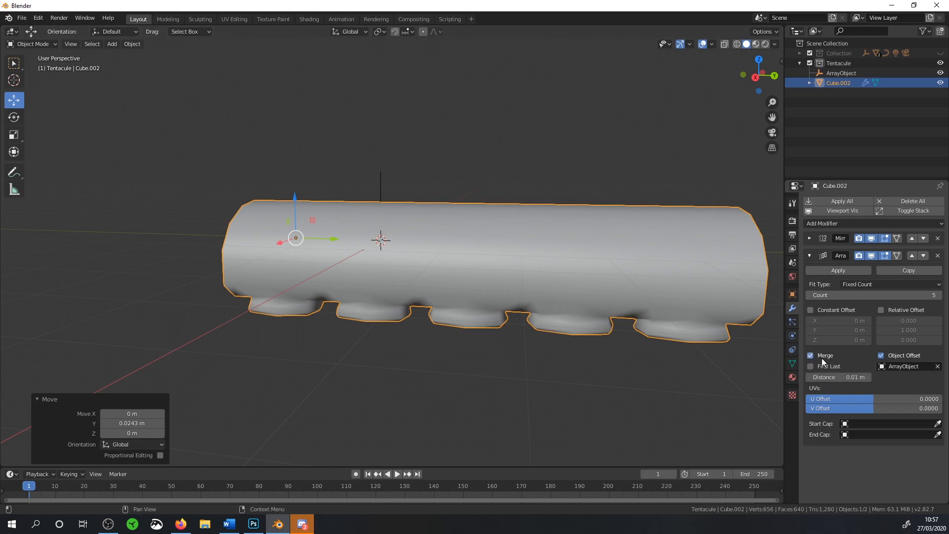
{"action": "middle_click_drag", "start_coordinate": [593, 247], "coordinate": [431, 222]}
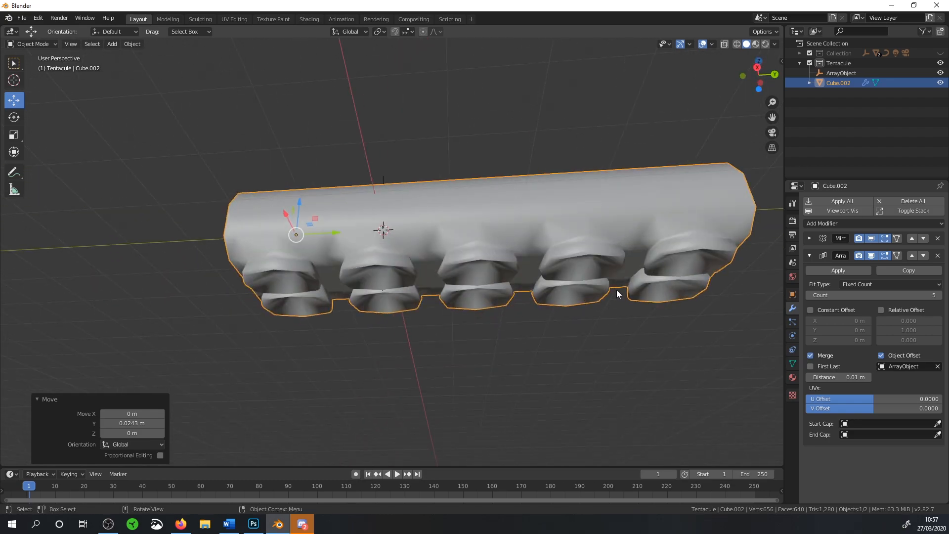
{"action": "middle_click_drag", "start_coordinate": [601, 263], "coordinate": [531, 296]}
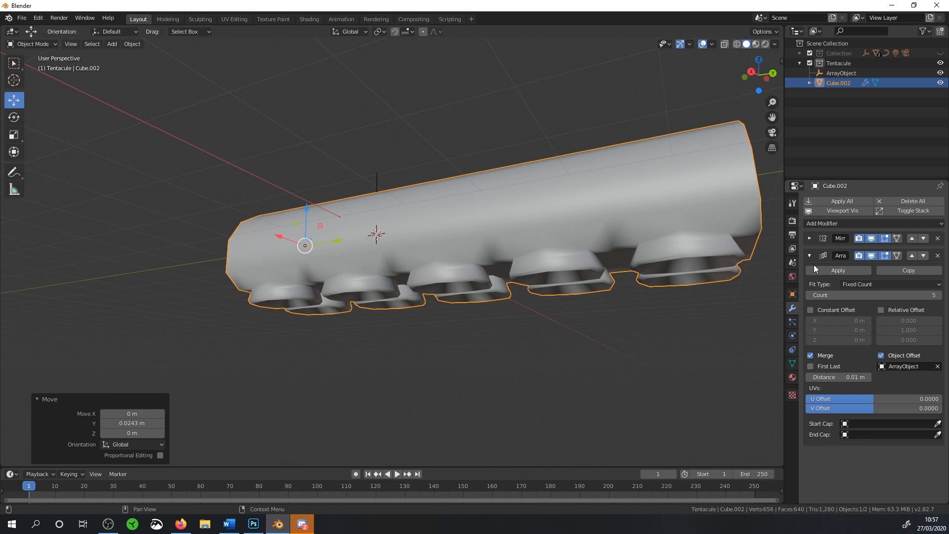
Scale the ArrayObject empty down to 0.890 so that the array copies taper.
{"action": "middle_click_drag", "start_coordinate": [593, 234], "coordinate": [466, 197]}
{"action": "left_click", "coordinate": [384, 184]}
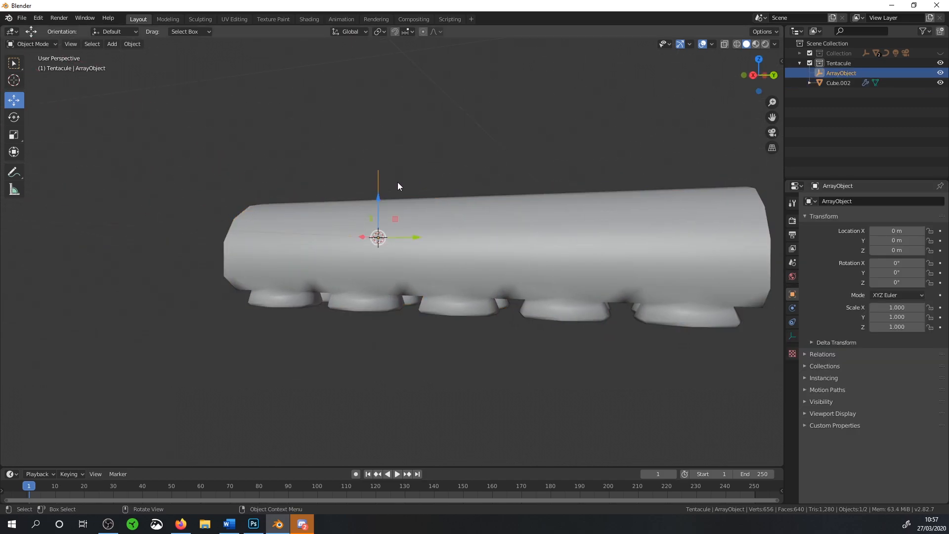
{"action": "key", "text": "s"}
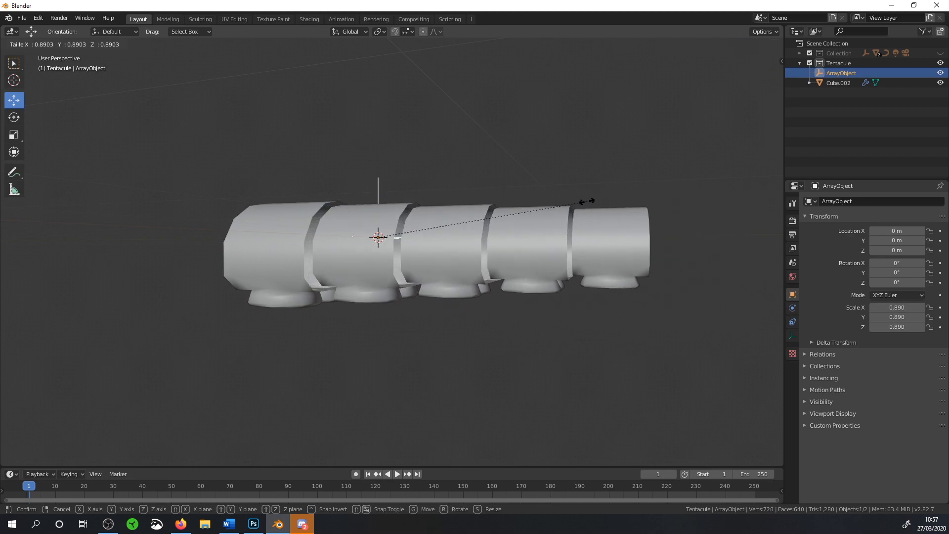
{"action": "left_click", "coordinate": [587, 201]}
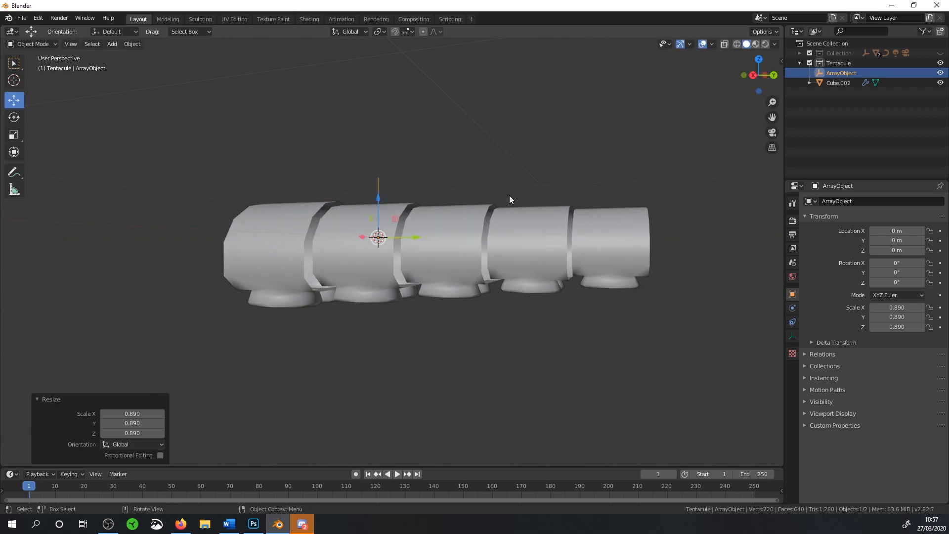
Show the wireframe from the right side, move the ArrayObject empty -0.0736 m along Y to close the gaps, and return to solid shading.
{"action": "key", "text": "KP_1"}
{"action": "key", "text": "KP_3"}
{"action": "scroll", "coordinate": [431, 221], "scroll_direction": "up", "scroll_amount": 3}
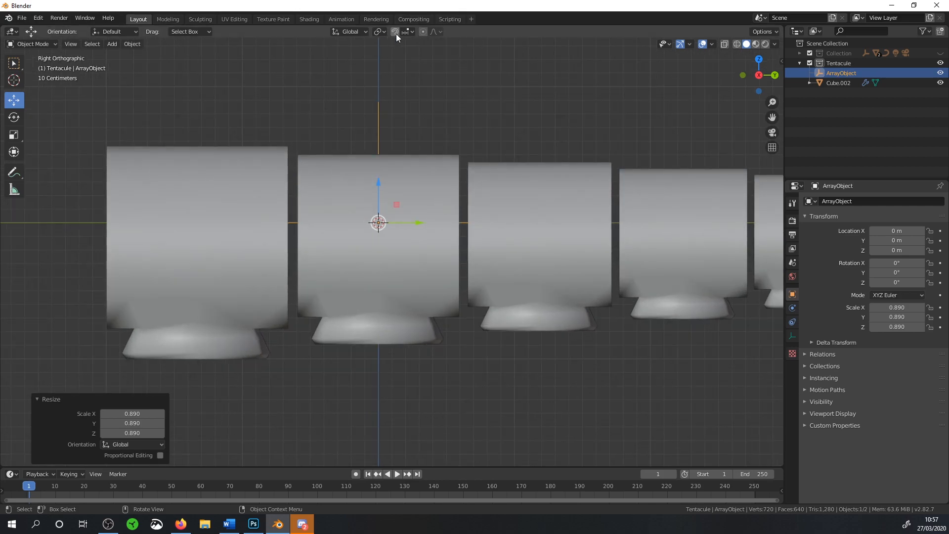
{"action": "key", "text": "z"}
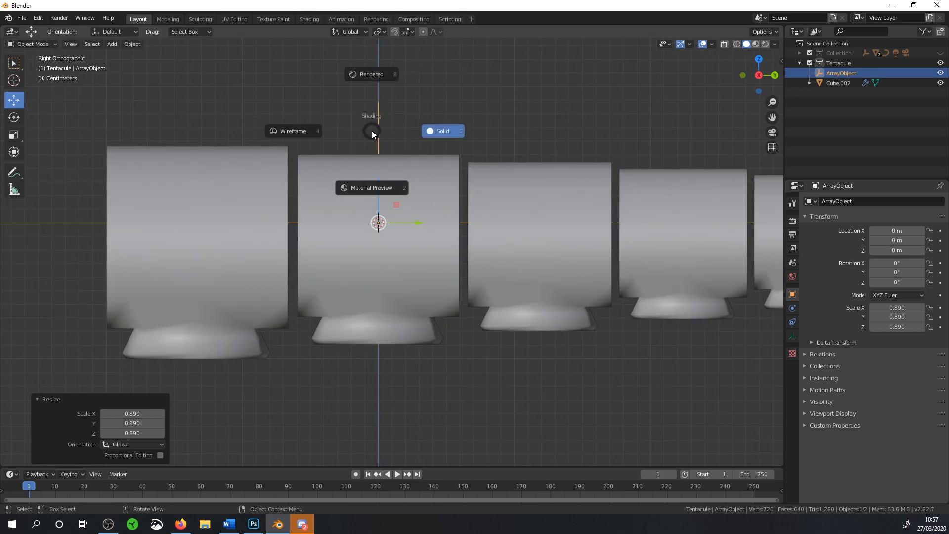
{"action": "left_click", "coordinate": [316, 129]}
{"action": "middle_click_drag", "start_coordinate": [346, 171], "coordinate": [448, 172], "text": "shift"}
{"action": "scroll", "coordinate": [448, 177], "scroll_direction": "up", "scroll_amount": 3}
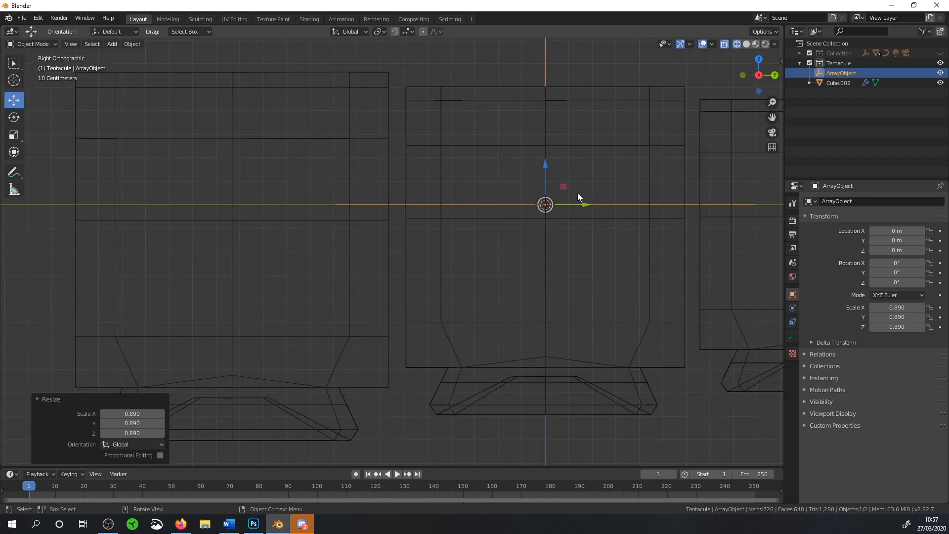
{"action": "left_click_drag", "start_coordinate": [584, 206], "coordinate": [563, 224]}
{"action": "mouse_move", "coordinate": [414, 192]}
{"action": "middle_mouse_down"}
{"action": "mouse_move", "coordinate": [428, 156]}
{"action": "mouse_move", "coordinate": [399, 206]}
{"action": "mouse_move", "coordinate": [434, 201]}
{"action": "mouse_move", "coordinate": [409, 201]}
{"action": "middle_mouse_up"}
{"action": "key", "text": "z"}
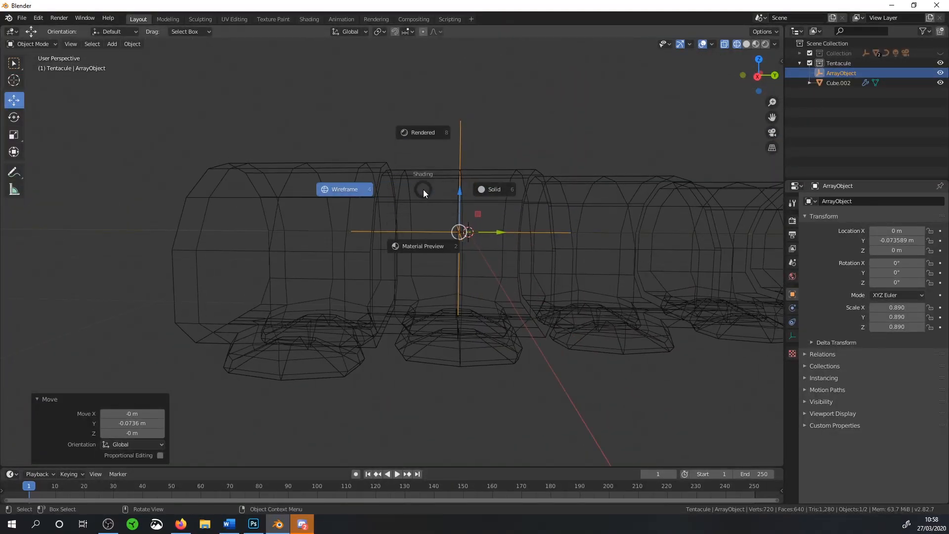
{"action": "left_click", "coordinate": [488, 191]}
{"action": "middle_click_drag", "start_coordinate": [310, 239], "coordinate": [336, 235]}
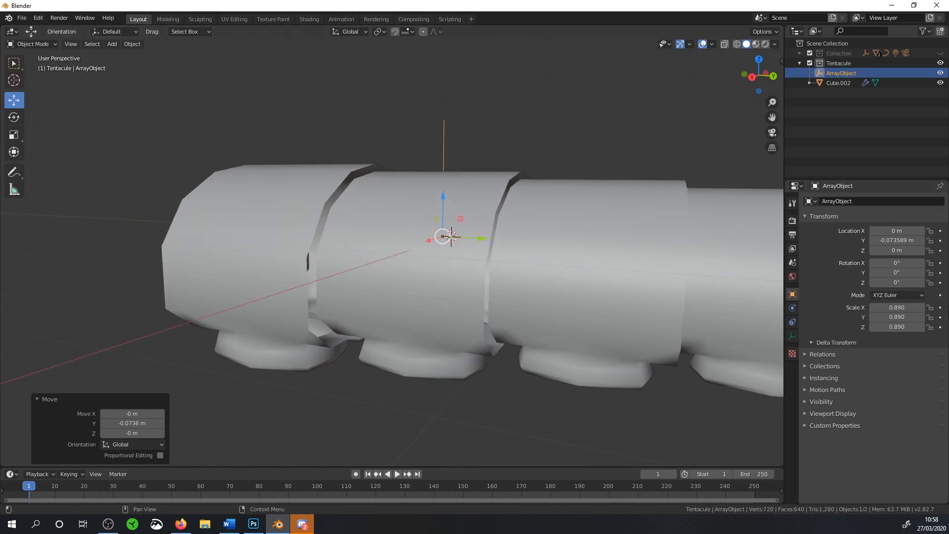
Hide the tentacle segment's Array modifier in the viewport and add a Simple Deform modifier to the segment.
{"action": "left_click", "coordinate": [393, 199]}
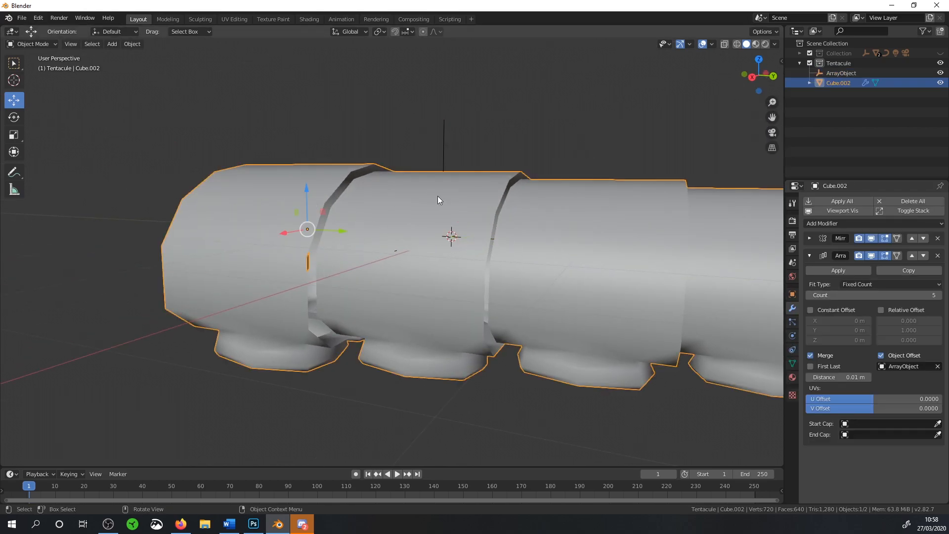
{"action": "left_click", "coordinate": [810, 255]}
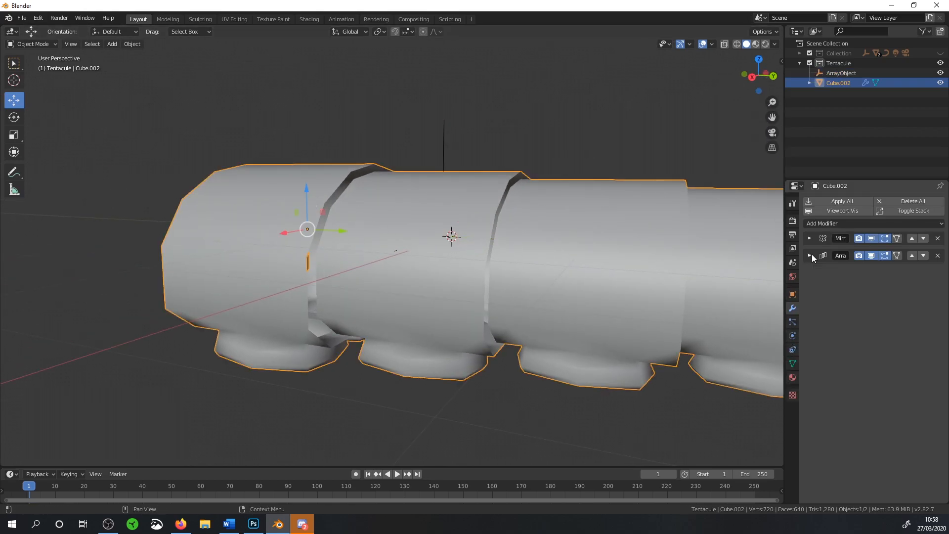
{"action": "left_click", "coordinate": [870, 255]}
{"action": "left_click", "coordinate": [853, 222]}
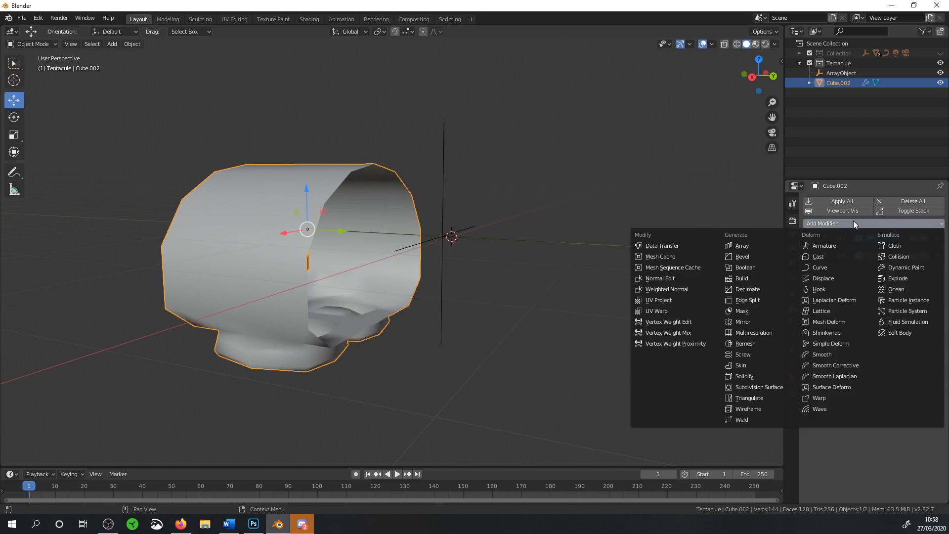
{"action": "left_click", "coordinate": [814, 343]}
{"action": "middle_click_drag", "start_coordinate": [568, 286], "coordinate": [368, 189]}
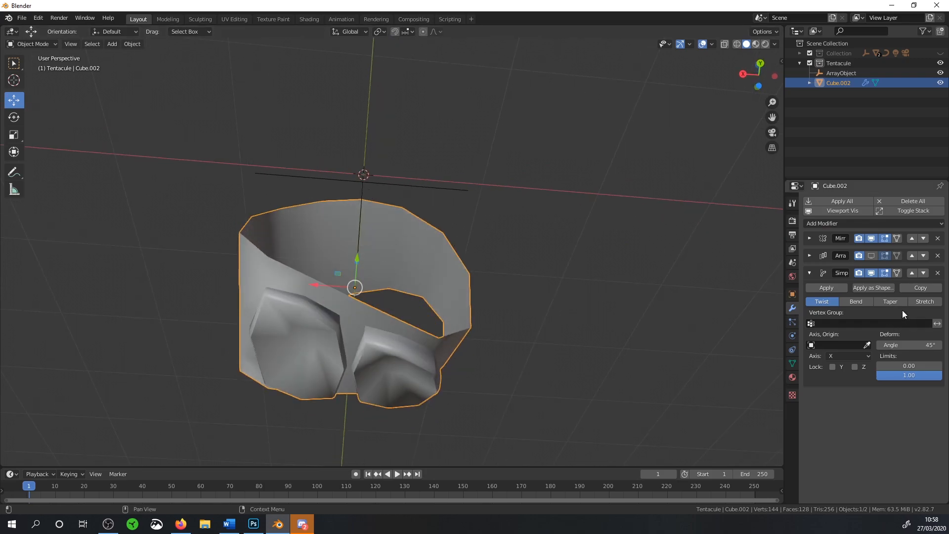
Switch the Simple Deform modifier to Taper along the Y axis with a factor of -0.365.
{"action": "left_click", "coordinate": [890, 303]}
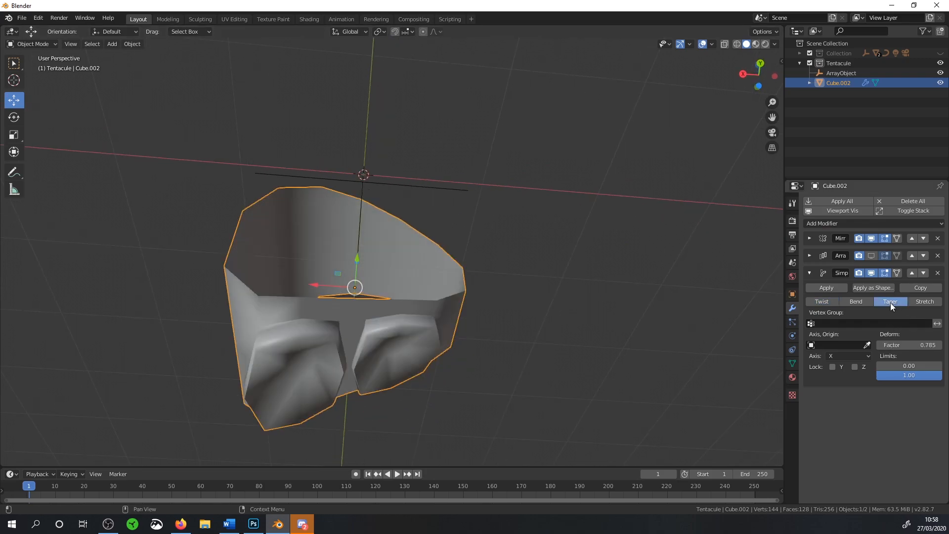
{"action": "left_click", "coordinate": [851, 356]}
{"action": "left_click", "coordinate": [837, 378]}
{"action": "middle_click_drag", "start_coordinate": [425, 297], "coordinate": [477, 245]}
{"action": "left_click_drag", "start_coordinate": [918, 346], "coordinate": [885, 346]}
{"action": "middle_click_drag", "start_coordinate": [494, 247], "coordinate": [544, 208]}
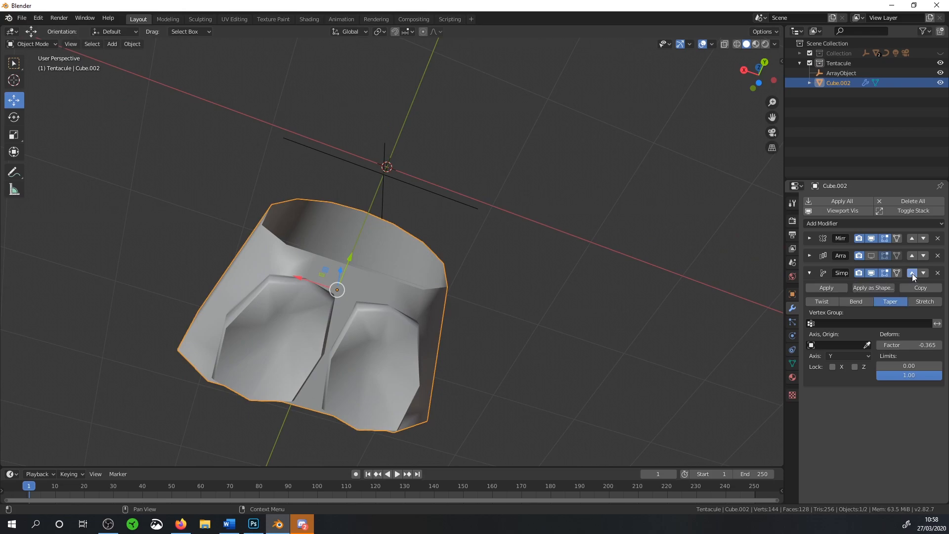
Place the Simple Deform modifier above the Array in the stack and show the Array in the viewport again.
{"action": "left_click", "coordinate": [912, 274]}
{"action": "left_click", "coordinate": [809, 256]}
{"action": "left_click", "coordinate": [870, 273]}
{"action": "mouse_move", "coordinate": [717, 277]}
{"action": "middle_mouse_down"}
{"action": "mouse_move", "coordinate": [675, 290]}
{"action": "mouse_move", "coordinate": [706, 289]}
{"action": "middle_mouse_up"}
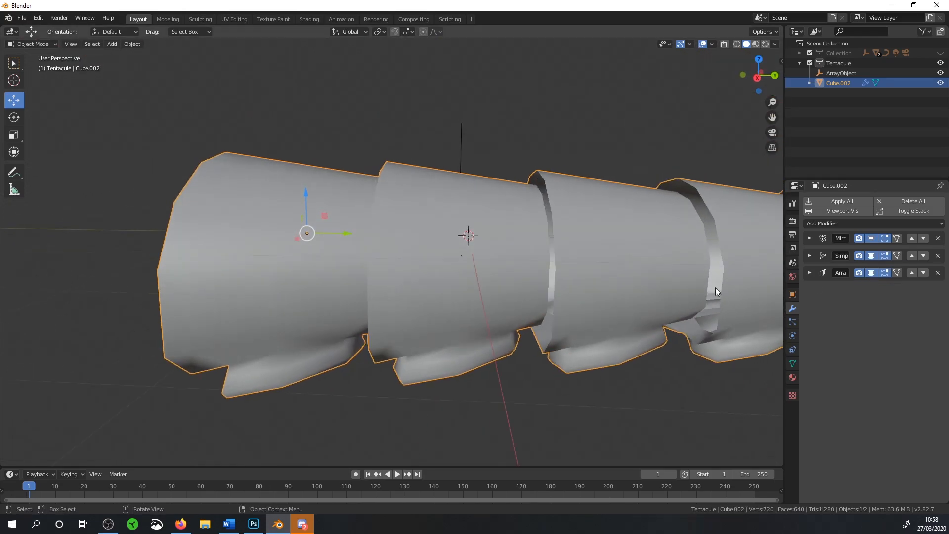
Reduce the Simple Deform taper factor to -0.125 so that neighbouring segments line up.
{"action": "left_click", "coordinate": [809, 256]}
{"action": "left_click_drag", "start_coordinate": [905, 327], "coordinate": [939, 327]}
{"action": "scroll", "coordinate": [544, 244], "scroll_direction": "down", "scroll_amount": 2}
{"action": "middle_click_drag", "start_coordinate": [543, 244], "coordinate": [296, 201]}
{"action": "scroll", "coordinate": [396, 204], "scroll_direction": "up", "scroll_amount": 2}
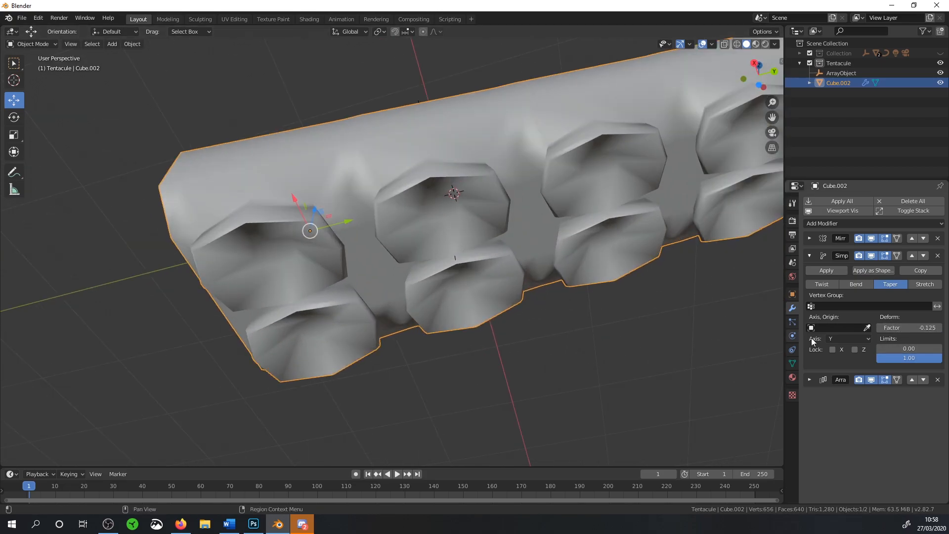
Fine-tune the Simple Deform taper factor to -0.115 and check the joints between the segments.
{"action": "left_click", "coordinate": [809, 379]}
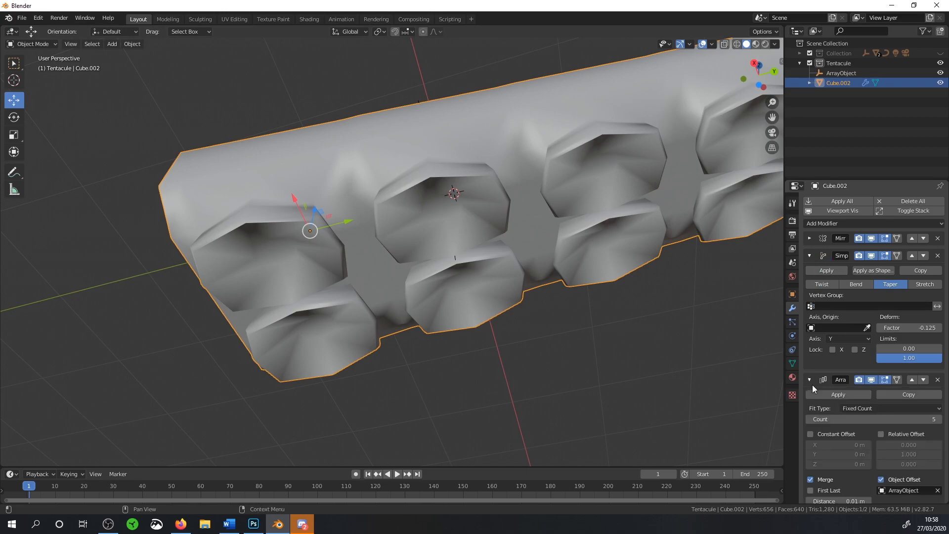
{"action": "middle_click_drag", "start_coordinate": [407, 170], "coordinate": [432, 221]}
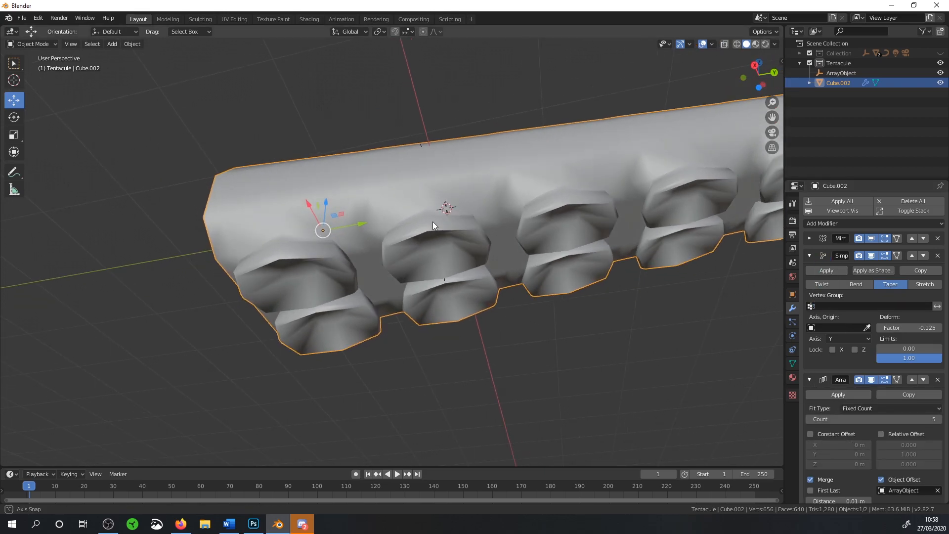
{"action": "mouse_move", "coordinate": [919, 331]}
{"action": "left_mouse_down"}
{"action": "mouse_move", "coordinate": [929, 331]}
{"action": "mouse_move", "coordinate": [917, 331]}
{"action": "left_mouse_up"}
{"action": "scroll", "coordinate": [840, 441], "scroll_direction": "down", "scroll_amount": 3}
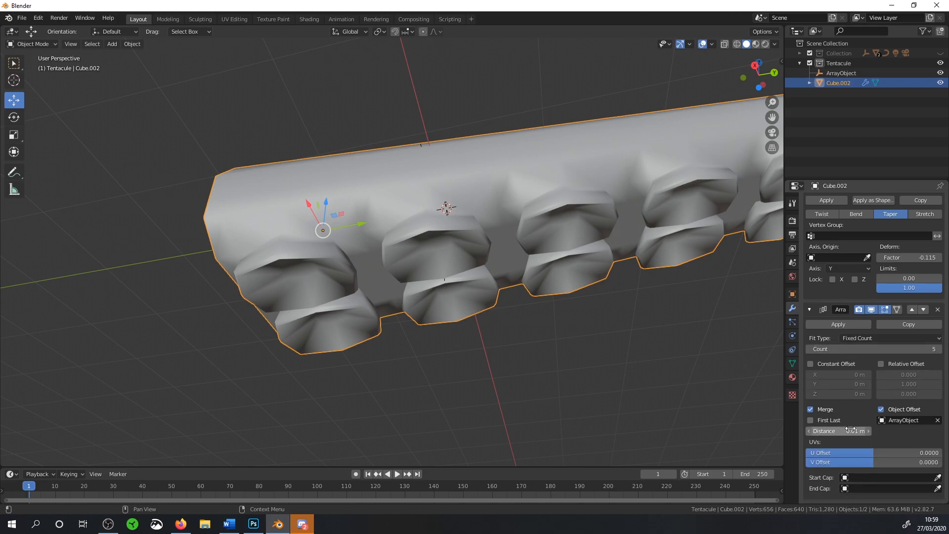
{"action": "scroll", "coordinate": [565, 247], "scroll_direction": "down", "scroll_amount": 5}
{"action": "middle_click_drag", "start_coordinate": [565, 247], "coordinate": [461, 215]}
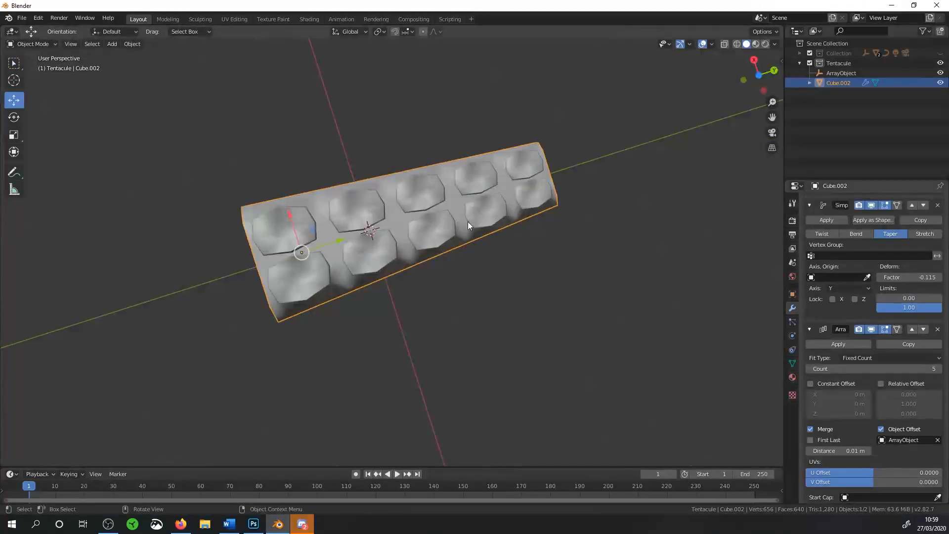
{"action": "middle_click_drag", "start_coordinate": [512, 176], "coordinate": [518, 257]}
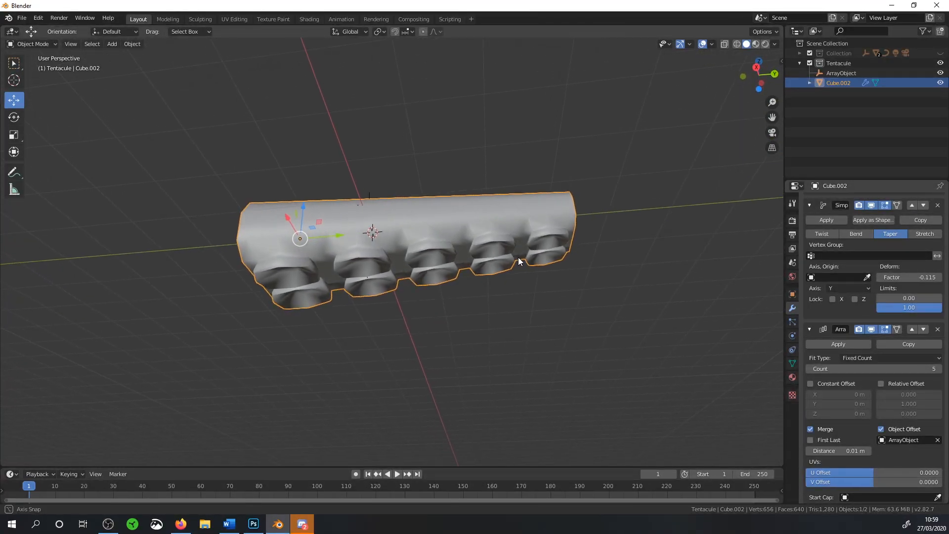
Collapse the Simple Deform and Array settings and examine the tentacle's underside and open end.
{"action": "left_click", "coordinate": [809, 205]}
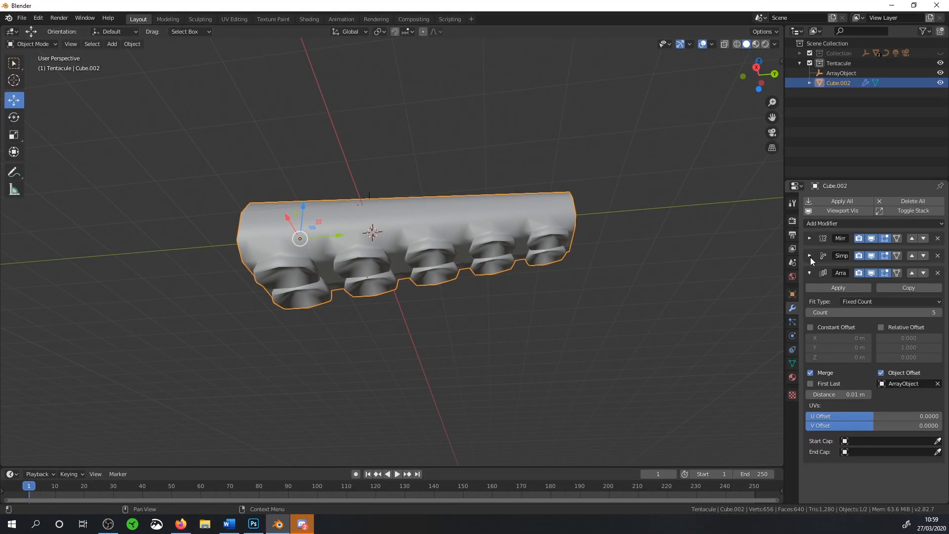
{"action": "left_click", "coordinate": [809, 273]}
{"action": "middle_click_drag", "start_coordinate": [306, 240], "coordinate": [579, 262]}
{"action": "middle_click_drag", "start_coordinate": [403, 245], "coordinate": [445, 197]}
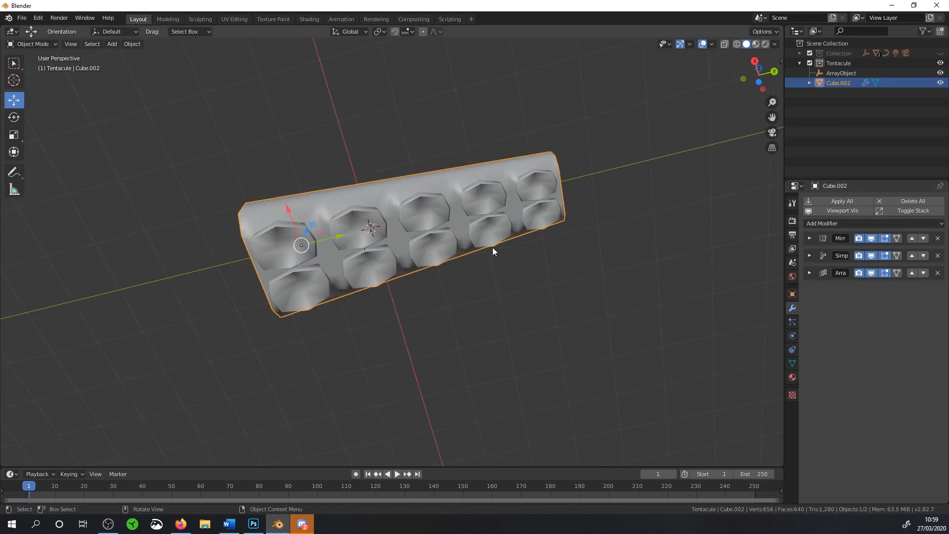
{"action": "left_click", "coordinate": [835, 223]}
{"action": "key", "text": "Escape"}
{"action": "middle_click_drag", "start_coordinate": [714, 235], "coordinate": [406, 283]}
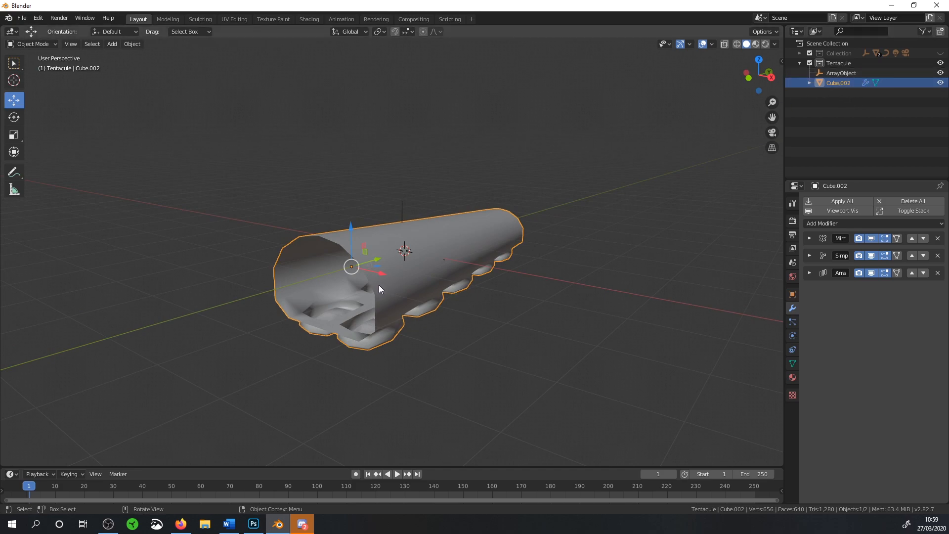
Snap the 3D cursor to the tentacle segment's origin and add a Bezier curve there.
{"action": "key", "text": "shift+s"}
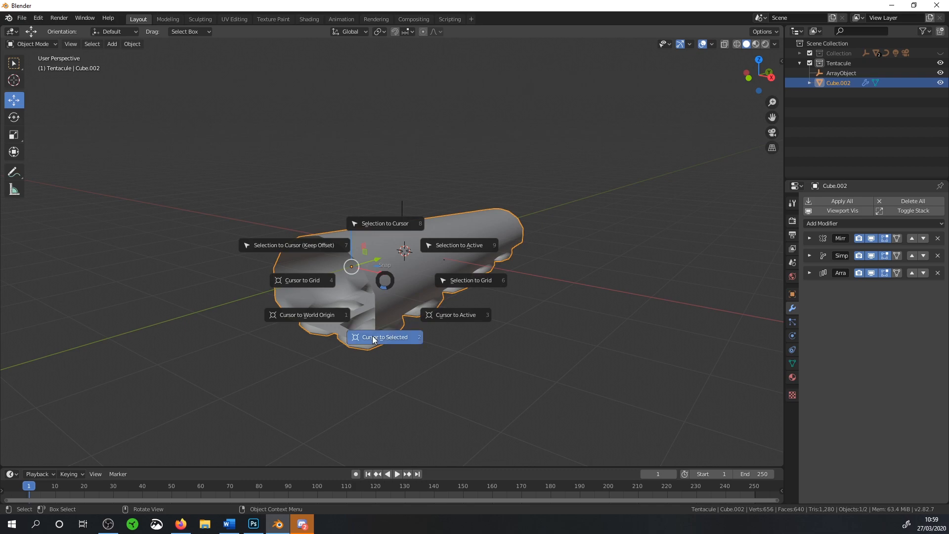
{"action": "left_click", "coordinate": [386, 336]}
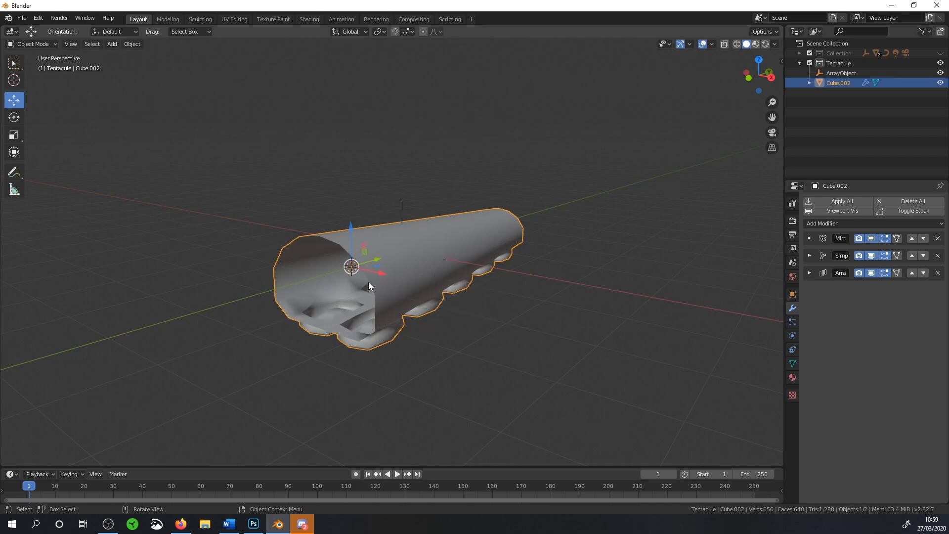
{"action": "key", "text": "shift+a"}
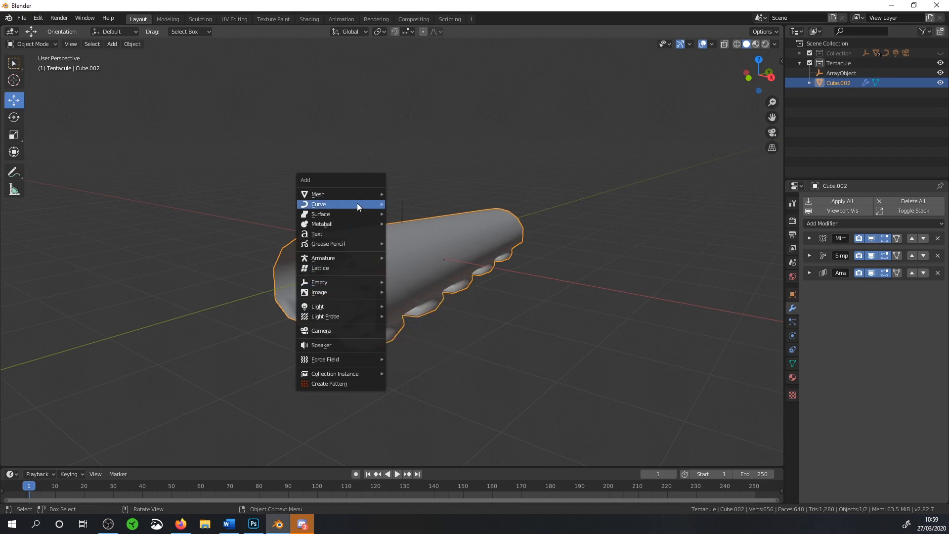
{"action": "mouse_move", "coordinate": [357, 203]}
{"action": "left_click", "coordinate": [409, 204]}
{"action": "mouse_move", "coordinate": [427, 225]}
{"action": "middle_mouse_down"}
{"action": "mouse_move", "coordinate": [400, 162]}
{"action": "mouse_move", "coordinate": [415, 218]}
{"action": "middle_mouse_up"}
Edit the Bezier curve's control points so that it runs from the tentacle's open base to beyond its narrow tip.
{"action": "key", "text": "Tab"}
{"action": "middle_click_drag", "start_coordinate": [415, 218], "coordinate": [425, 277]}
{"action": "middle_click_drag", "start_coordinate": [475, 338], "coordinate": [448, 344]}
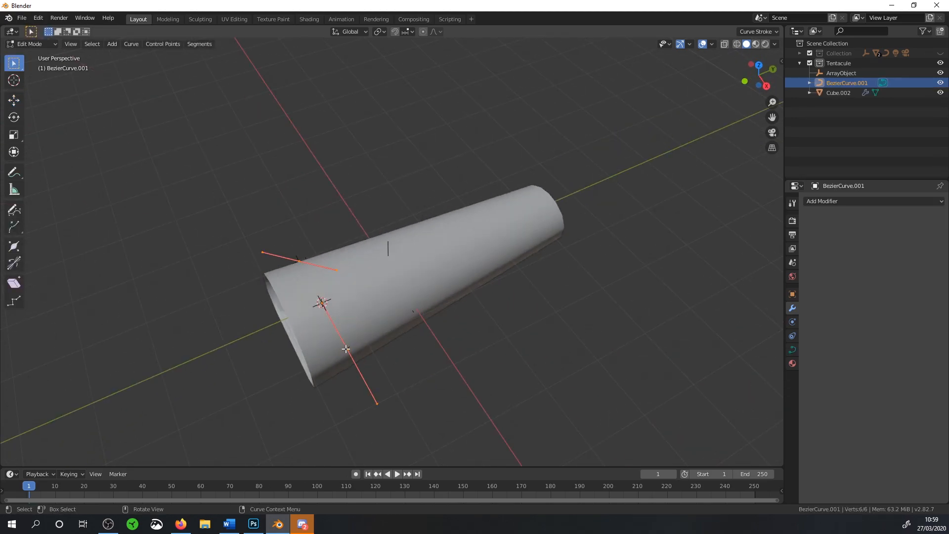
{"action": "left_click", "coordinate": [15, 100]}
{"action": "left_click_drag", "start_coordinate": [379, 356], "coordinate": [698, 148]}
{"action": "left_click", "coordinate": [300, 260]}
{"action": "middle_click_drag", "start_coordinate": [296, 292], "coordinate": [411, 290]}
{"action": "left_click_drag", "start_coordinate": [411, 291], "coordinate": [481, 293]}
{"action": "middle_click_drag", "start_coordinate": [496, 295], "coordinate": [435, 301]}
{"action": "key", "text": "Tab"}
Set the tentacle's Array modifier to Fit Curve using BezierCurve.001 and inspect the lengthened tentacle.
{"action": "left_click", "coordinate": [420, 325]}
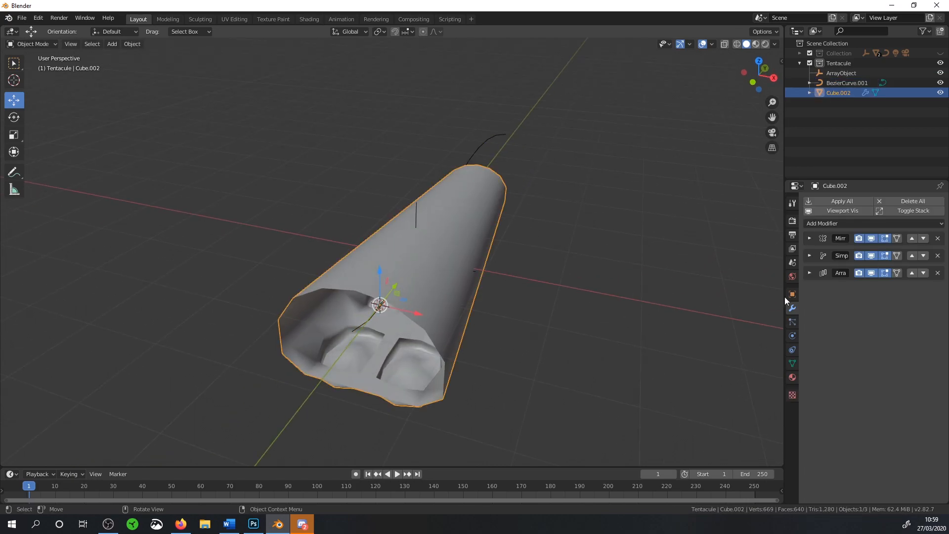
{"action": "left_click", "coordinate": [809, 272]}
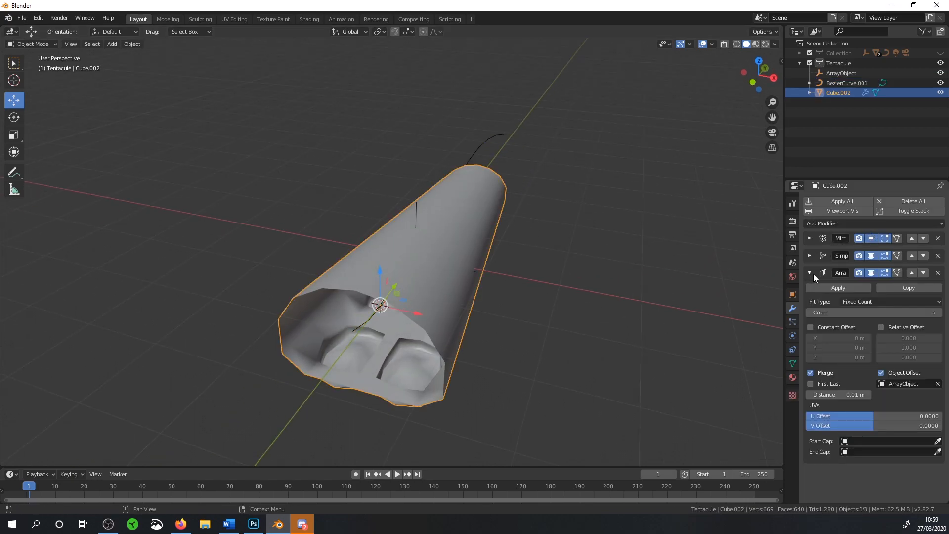
{"action": "left_click", "coordinate": [874, 301]}
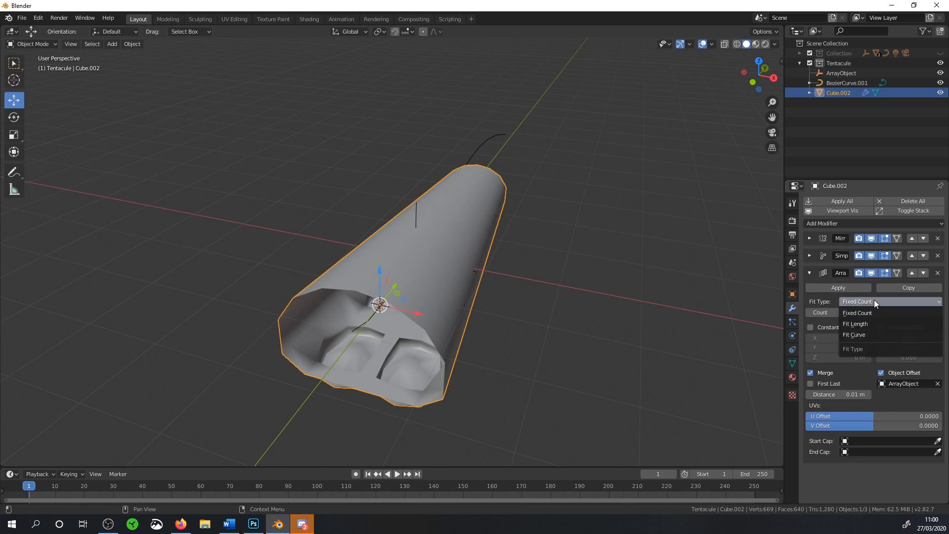
{"action": "left_click", "coordinate": [865, 335]}
{"action": "left_click", "coordinate": [938, 312]}
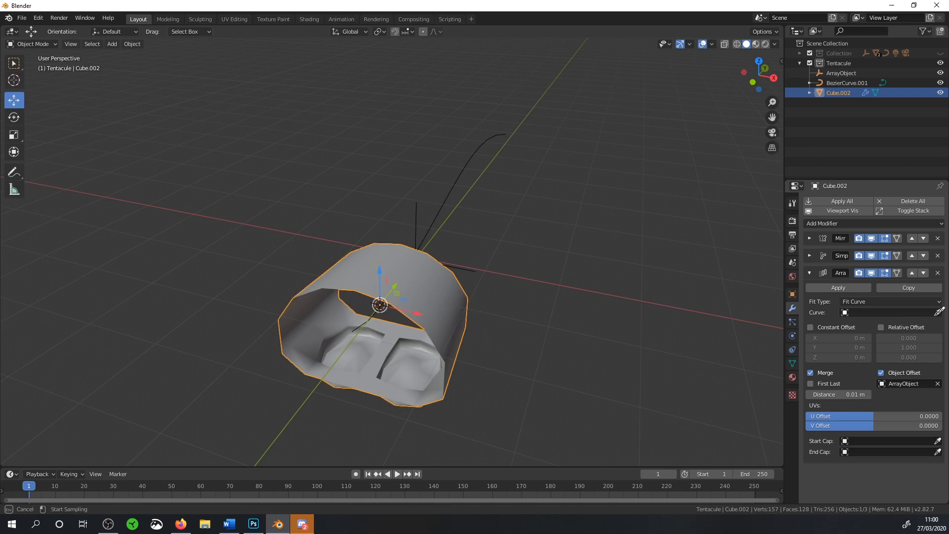
{"action": "left_click", "coordinate": [457, 182]}
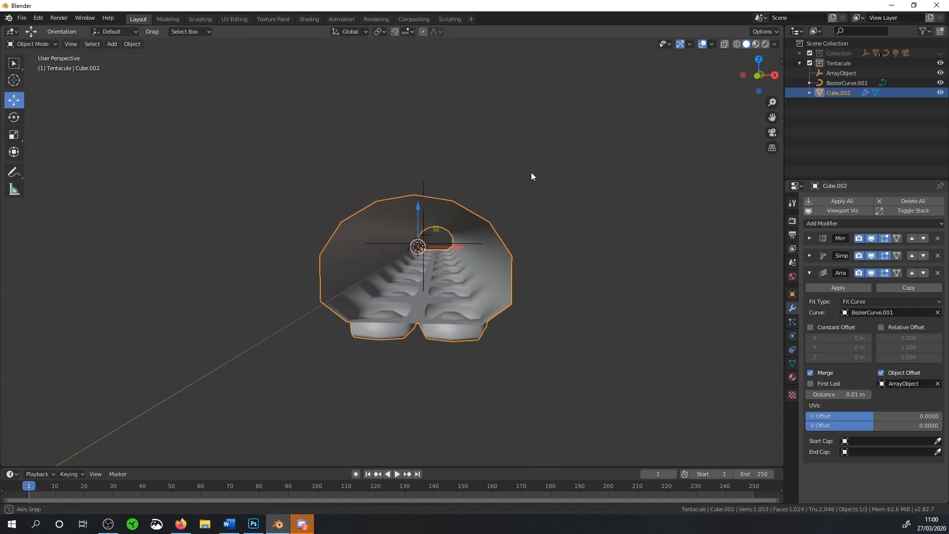
{"action": "middle_click_drag", "start_coordinate": [529, 176], "coordinate": [458, 218]}
{"action": "middle_click_drag", "start_coordinate": [405, 263], "coordinate": [428, 246]}
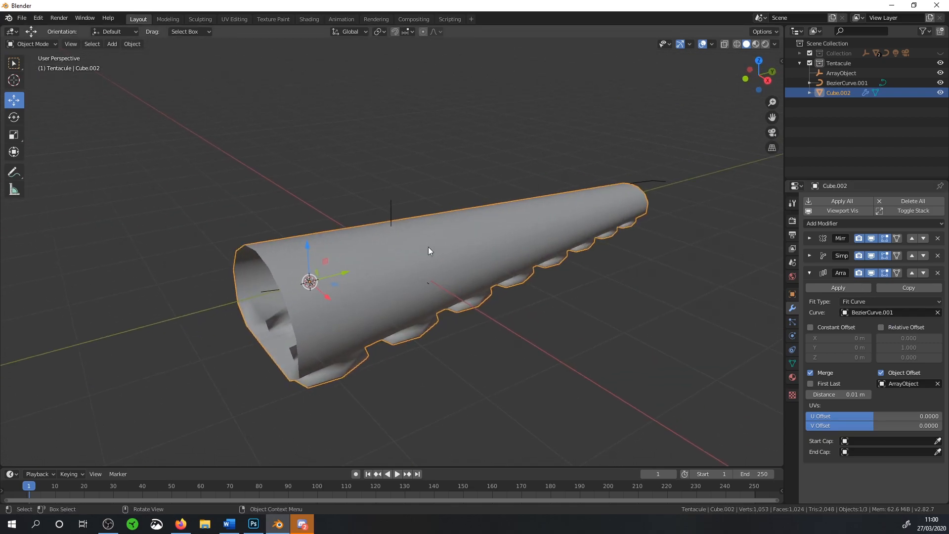
{"action": "middle_click_drag", "start_coordinate": [661, 229], "coordinate": [585, 139]}
{"action": "left_click", "coordinate": [809, 273]}
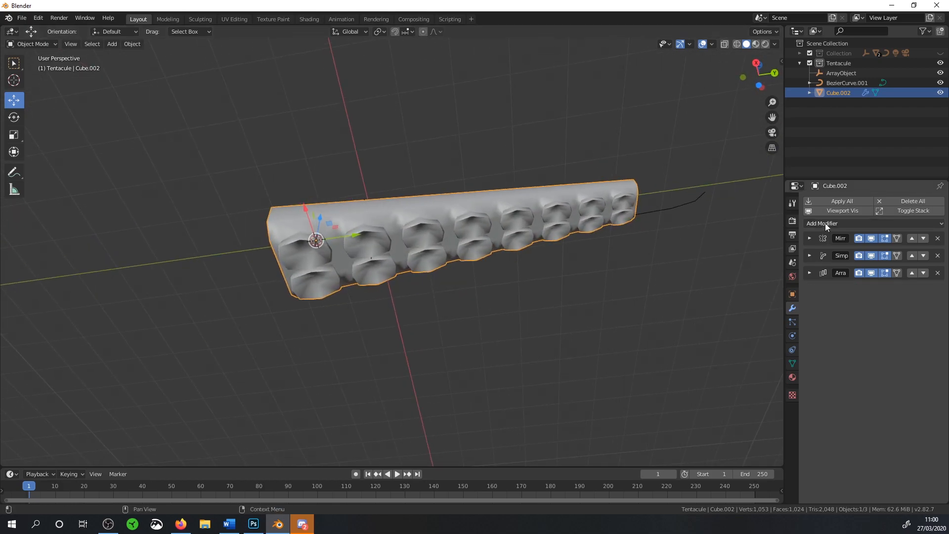
{"action": "left_click", "coordinate": [825, 223]}
{"action": "left_click", "coordinate": [773, 378]}
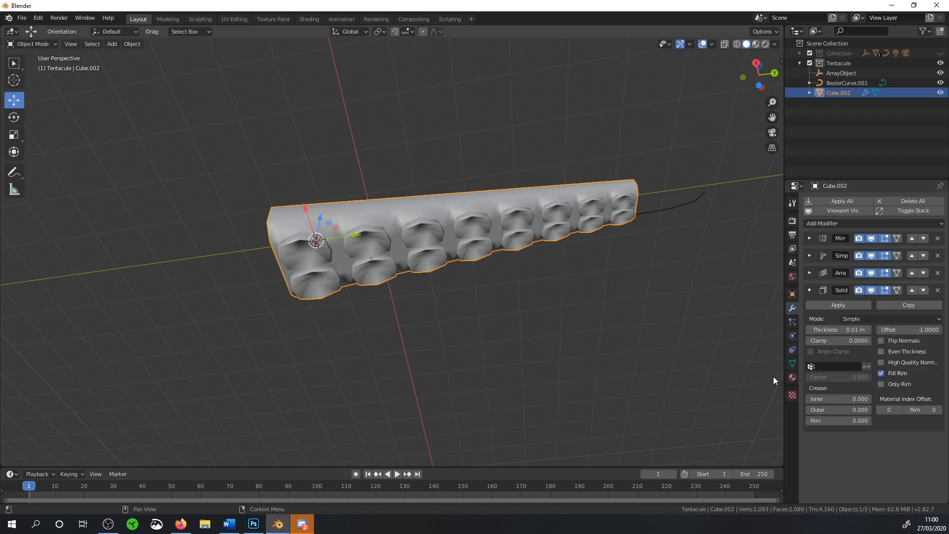
{"action": "left_click", "coordinate": [937, 290]}
Add a Subdivision Surface modifier to the tentacle and inspect the smoothed suckers.
{"action": "left_click", "coordinate": [907, 223]}
{"action": "left_click", "coordinate": [754, 386]}
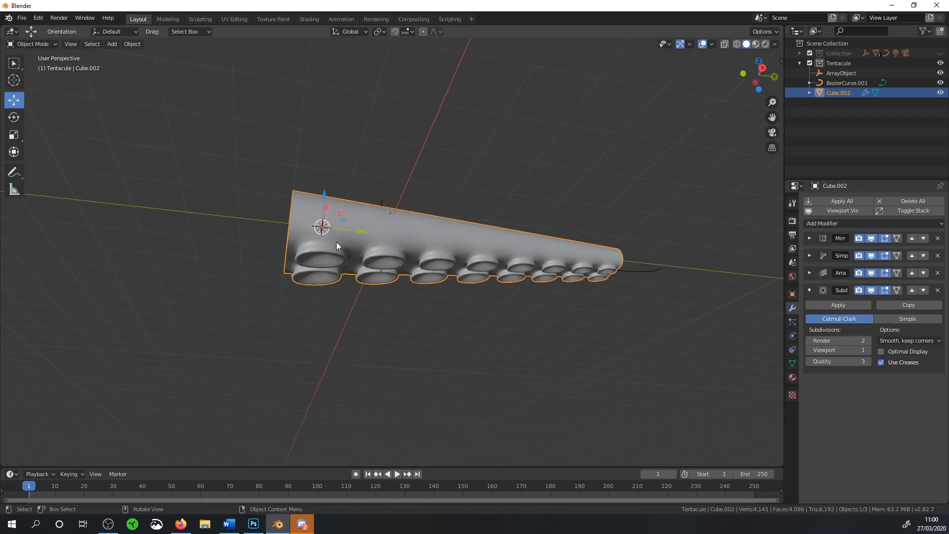
{"action": "scroll", "coordinate": [336, 242], "scroll_direction": "up", "scroll_amount": 2}
{"action": "middle_click_drag", "start_coordinate": [335, 242], "coordinate": [283, 185]}
{"action": "middle_click_drag", "start_coordinate": [520, 227], "coordinate": [657, 260]}
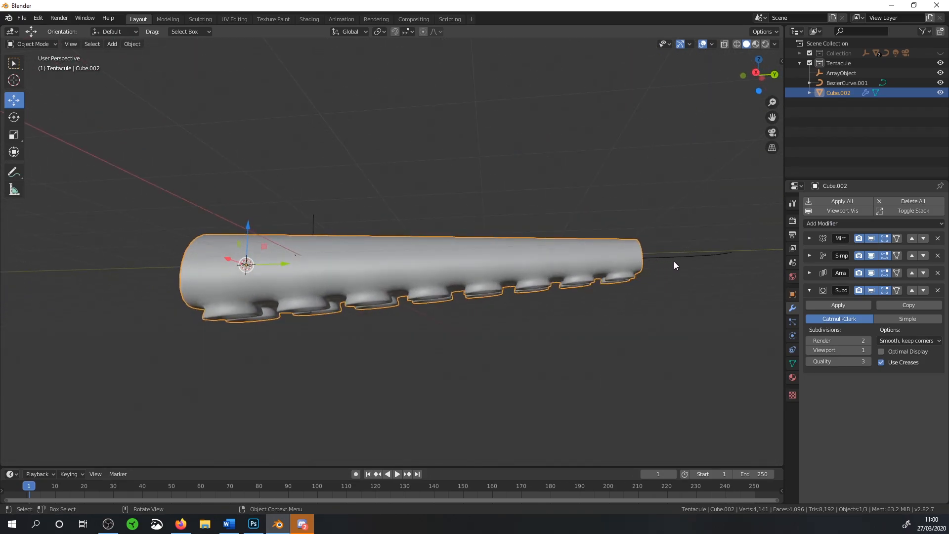
Add a Curve modifier to the tentacle, using BezierCurve.001 as its object and Y as the deformation axis.
{"action": "middle_click_drag", "start_coordinate": [517, 269], "coordinate": [645, 221]}
{"action": "left_click", "coordinate": [662, 220]}
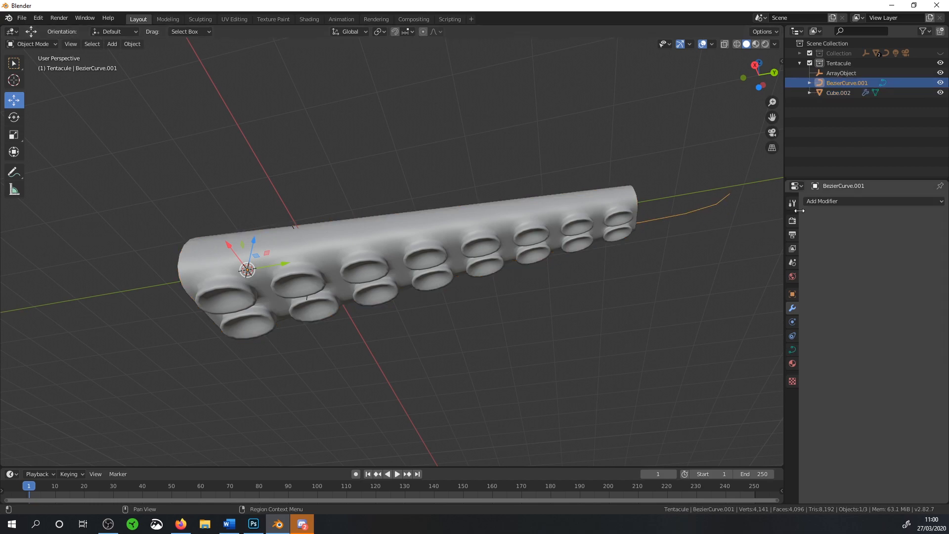
{"action": "left_click", "coordinate": [607, 211]}
{"action": "left_click", "coordinate": [856, 222]}
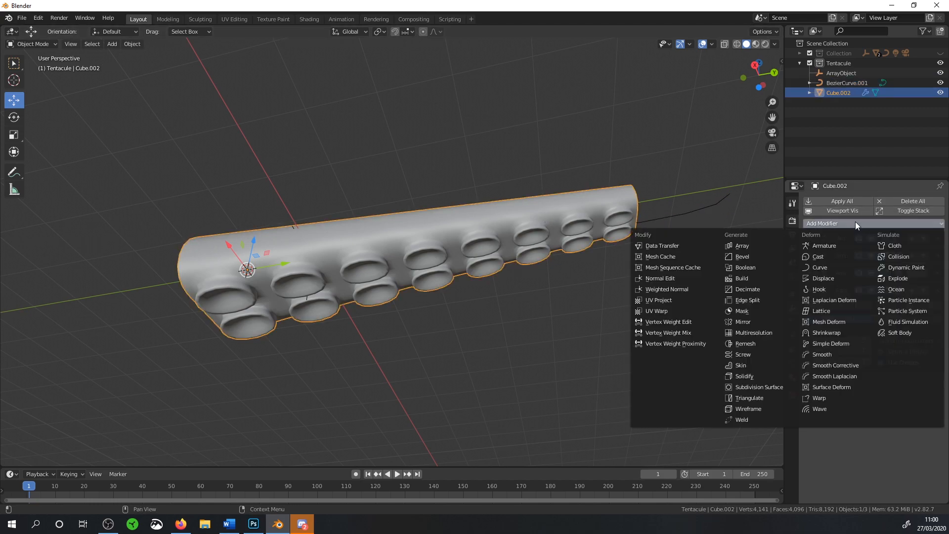
{"action": "left_click", "coordinate": [825, 266]}
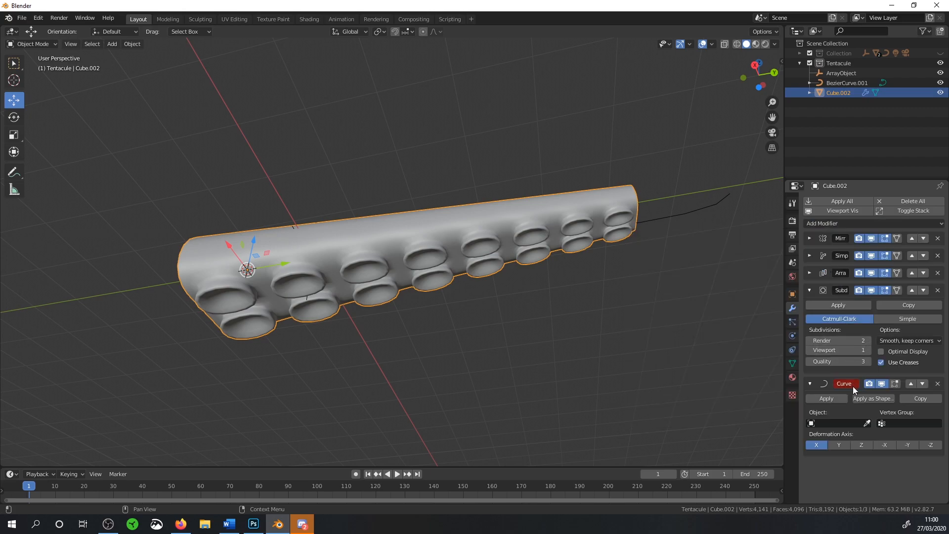
{"action": "left_click", "coordinate": [867, 423]}
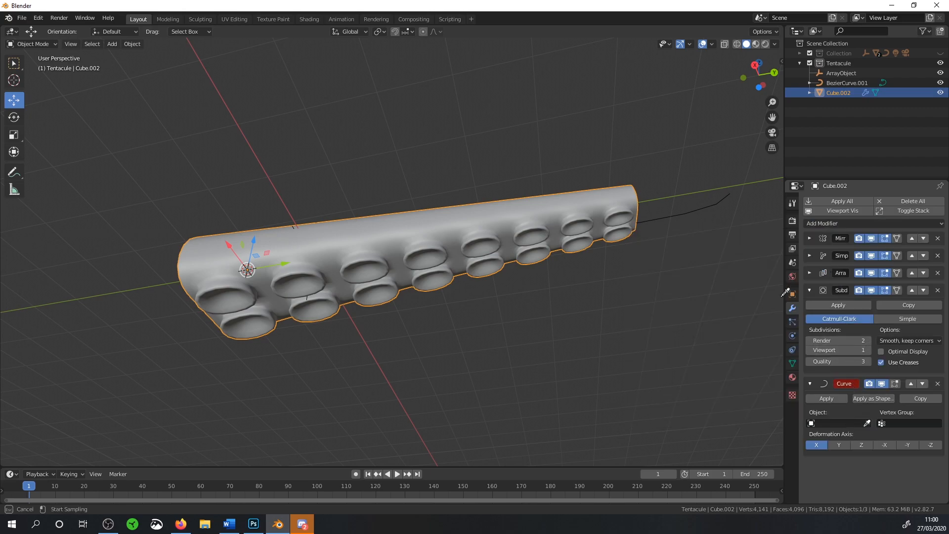
{"action": "left_click", "coordinate": [691, 214]}
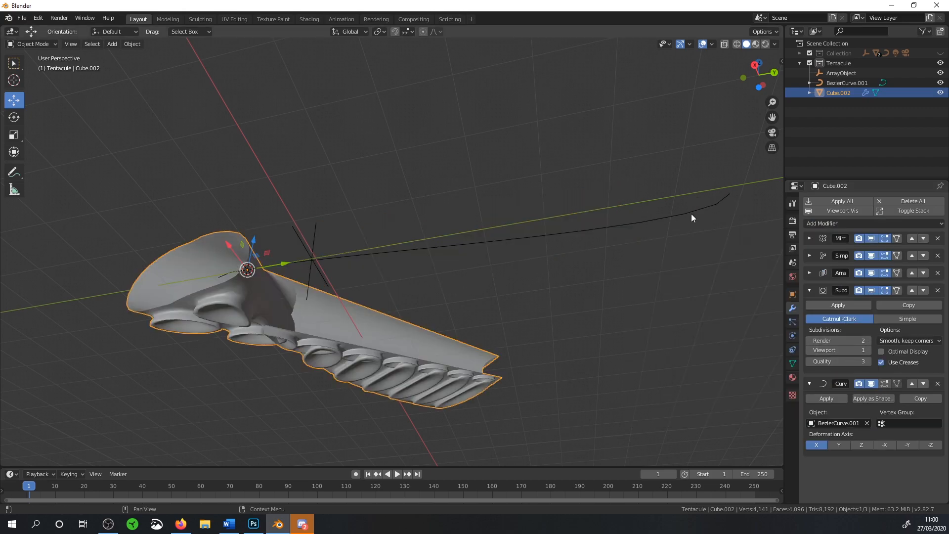
{"action": "left_click", "coordinate": [839, 444]}
Tilt the Bezier curve's end control point beyond the tentacle's narrow tip by 90°.
{"action": "middle_click_drag", "start_coordinate": [647, 326], "coordinate": [304, 278]}
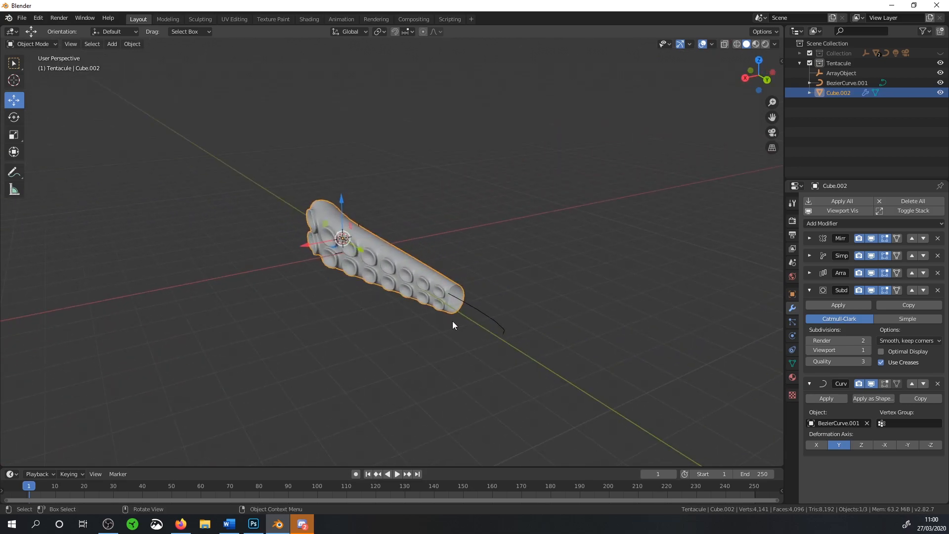
{"action": "left_click", "coordinate": [492, 315]}
{"action": "key", "text": "Tab"}
{"action": "left_click", "coordinate": [502, 335]}
{"action": "middle_click_drag", "start_coordinate": [502, 335], "coordinate": [321, 251]}
{"action": "left_click", "coordinate": [130, 45]}
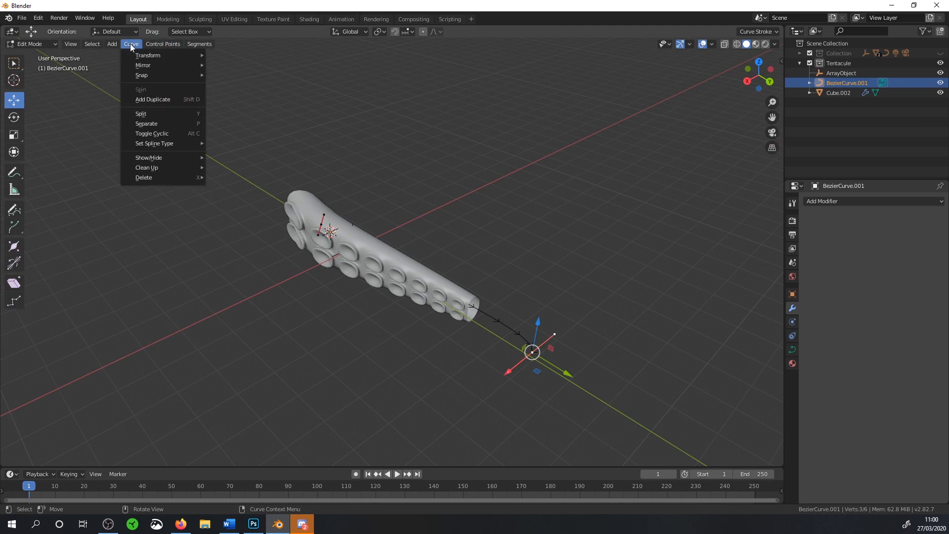
{"action": "left_click", "coordinate": [160, 42]}
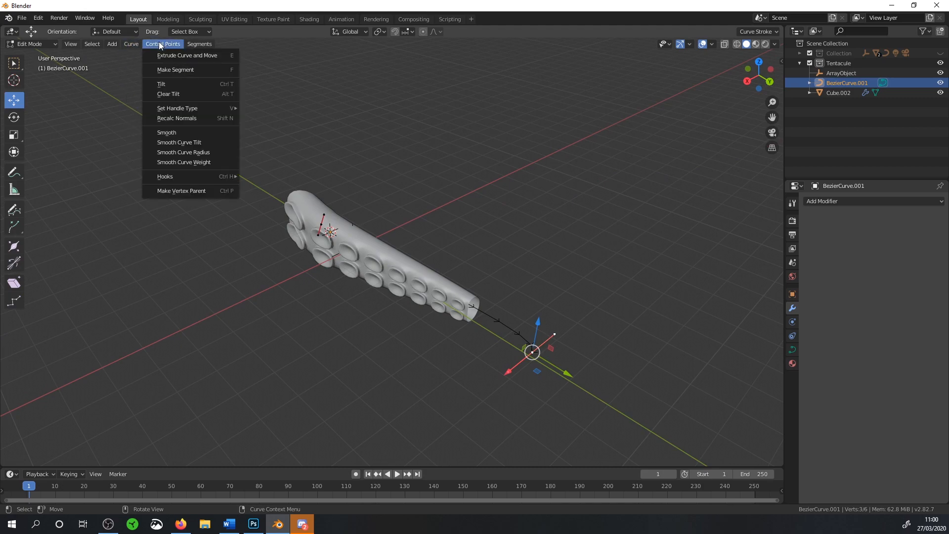
{"action": "left_click", "coordinate": [170, 88]}
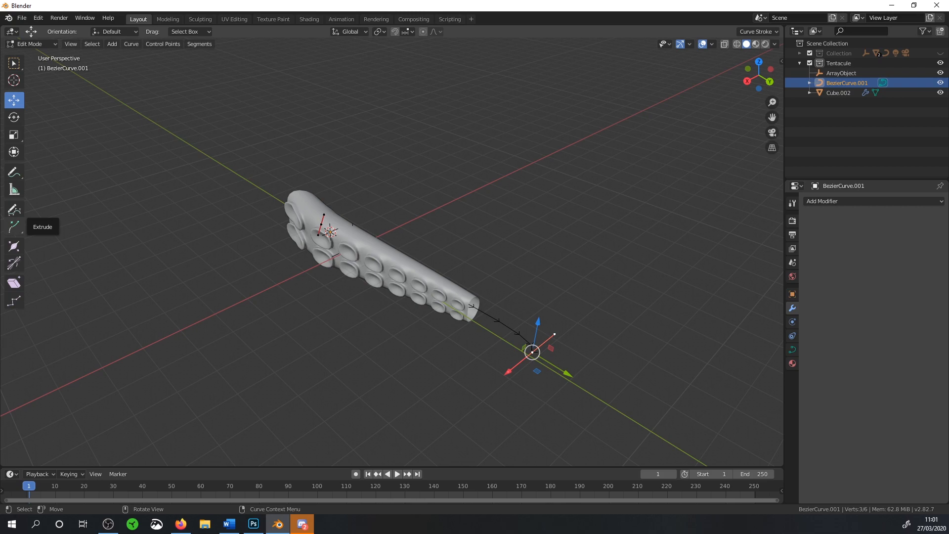
{"action": "left_click", "coordinate": [19, 267]}
{"action": "left_click_drag", "start_coordinate": [529, 353], "coordinate": [539, 244]}
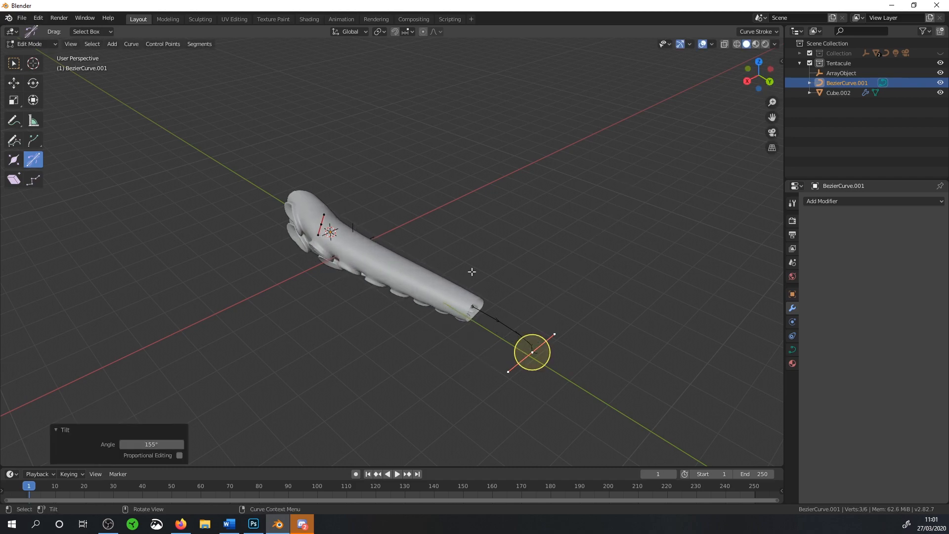
{"action": "left_click", "coordinate": [150, 443]}
{"action": "type", "text": "90"}
{"action": "key", "text": "Return"}
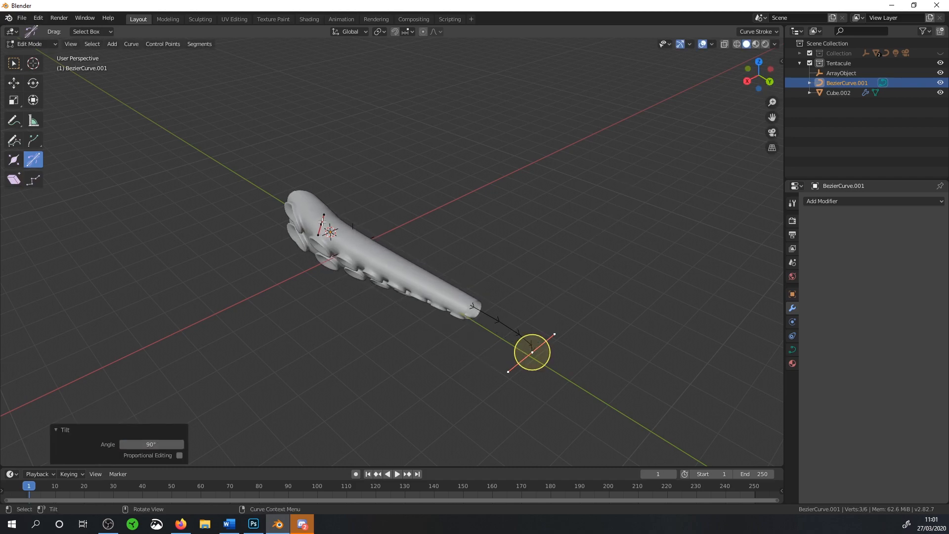
Tilt the Bezier curve's start control point at the tentacle's base by 90°.
{"action": "left_click", "coordinate": [326, 225]}
{"action": "left_click_drag", "start_coordinate": [326, 227], "coordinate": [330, 231]}
{"action": "left_click", "coordinate": [156, 445]}
{"action": "key", "text": "Return"}
Scale the start control point's handles by about 7.28 and rotate them around the Z axis.
{"action": "middle_click_drag", "start_coordinate": [360, 392], "coordinate": [353, 194]}
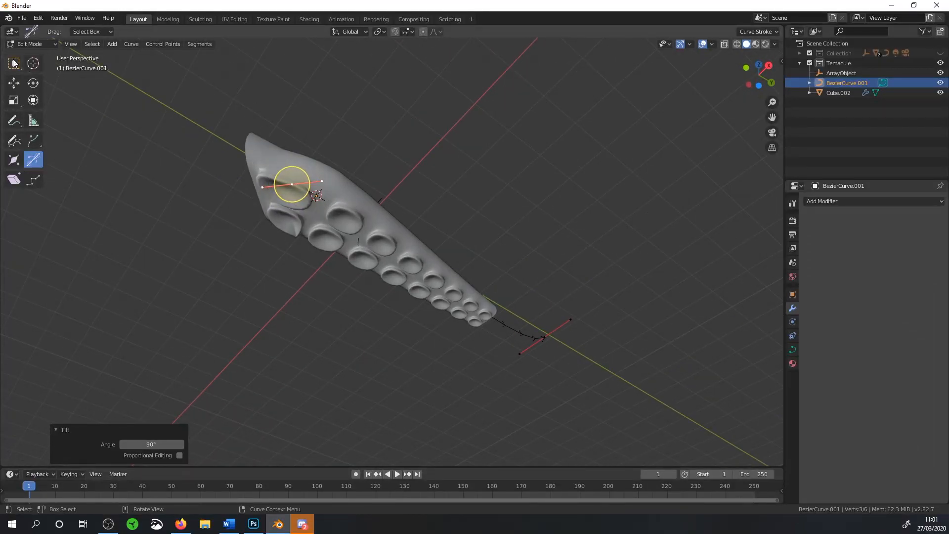
{"action": "key", "text": "w"}
{"action": "key", "text": "s"}
{"action": "left_click", "coordinate": [542, 196]}
{"action": "key", "text": "r"}
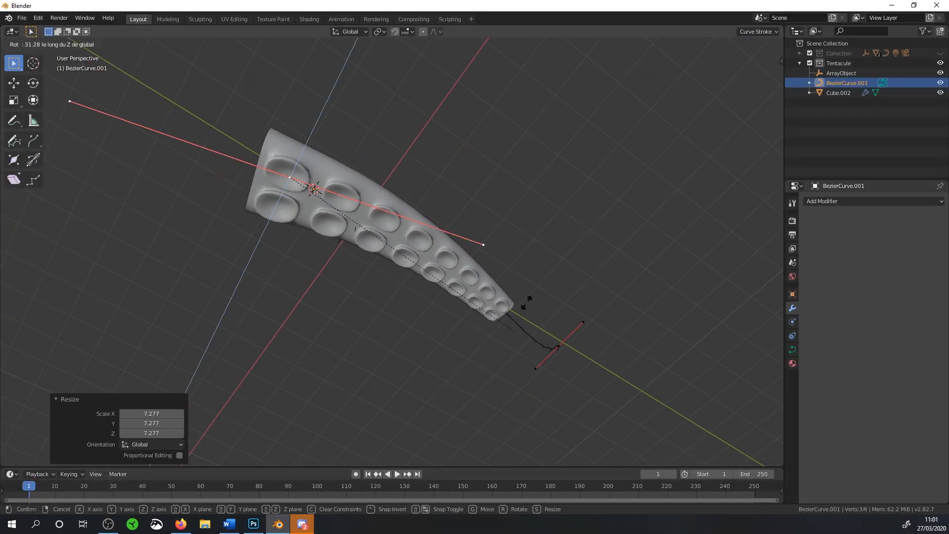
{"action": "left_click", "coordinate": [506, 185]}
Rotate the curve's end control point by about 127° around the Z axis to bend the tentacle.
{"action": "left_click", "coordinate": [569, 345]}
{"action": "key", "text": "r"}
{"action": "key", "text": "z"}
{"action": "left_click", "coordinate": [522, 370]}
{"action": "middle_click_drag", "start_coordinate": [410, 190], "coordinate": [387, 166]}
{"action": "scroll", "coordinate": [387, 166], "scroll_direction": "up", "scroll_amount": 2}
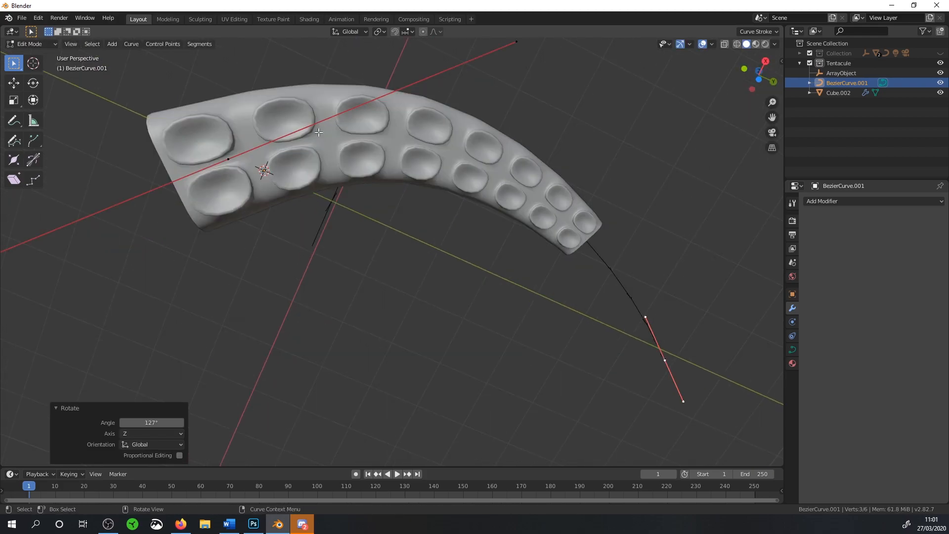
{"action": "middle_click_drag", "start_coordinate": [306, 120], "coordinate": [414, 181], "text": "shift"}
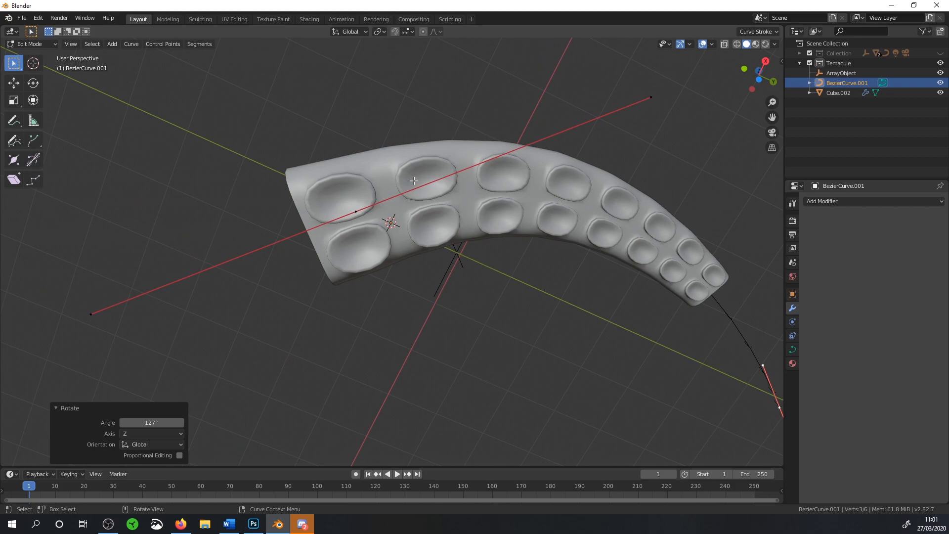
Open the tentacle segment's mesh for editing and select the faces at the centre of its sucker.
{"action": "key", "text": "Tab"}
{"action": "left_click", "coordinate": [391, 154]}
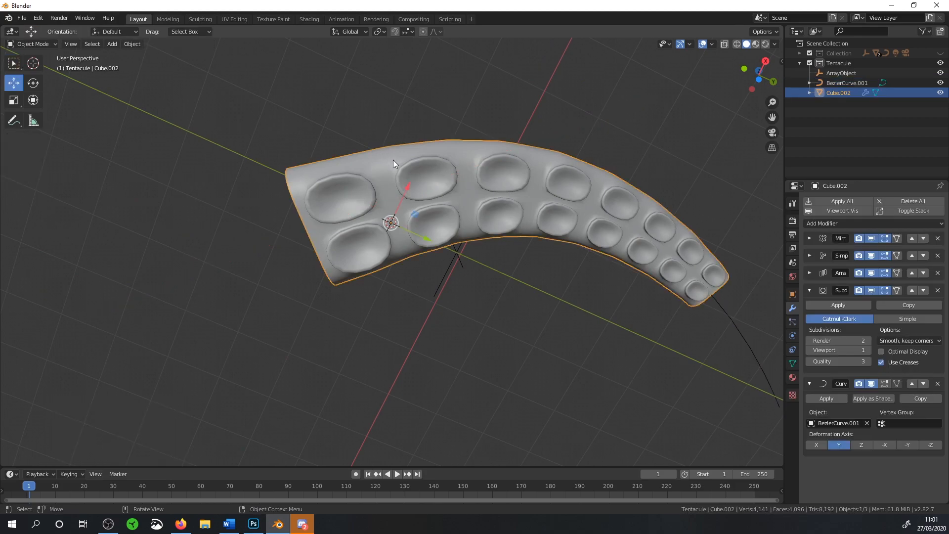
{"action": "key", "text": "Tab"}
{"action": "scroll", "coordinate": [436, 184], "scroll_direction": "up", "scroll_amount": 3}
{"action": "scroll", "coordinate": [435, 184], "scroll_direction": "up", "scroll_amount": 1}
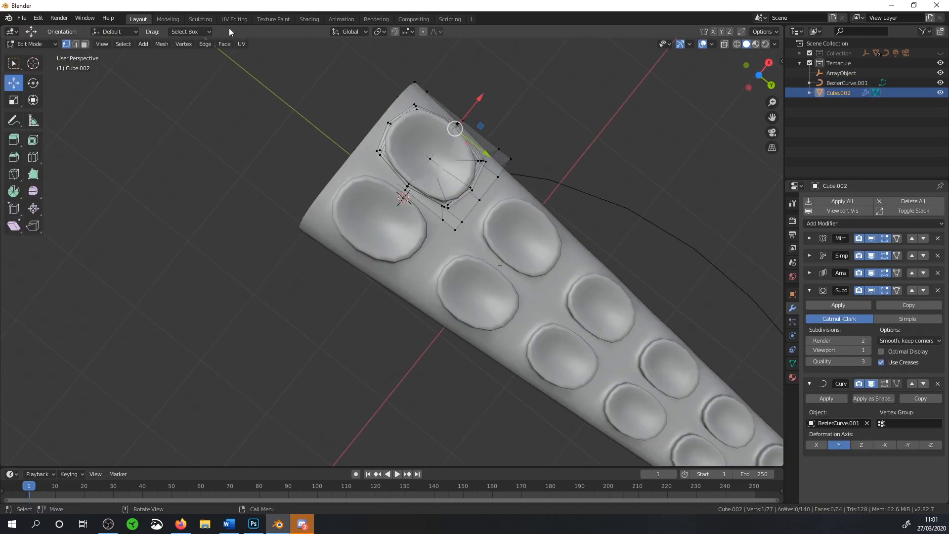
{"action": "left_click", "coordinate": [84, 44]}
{"action": "left_click", "coordinate": [426, 160]}
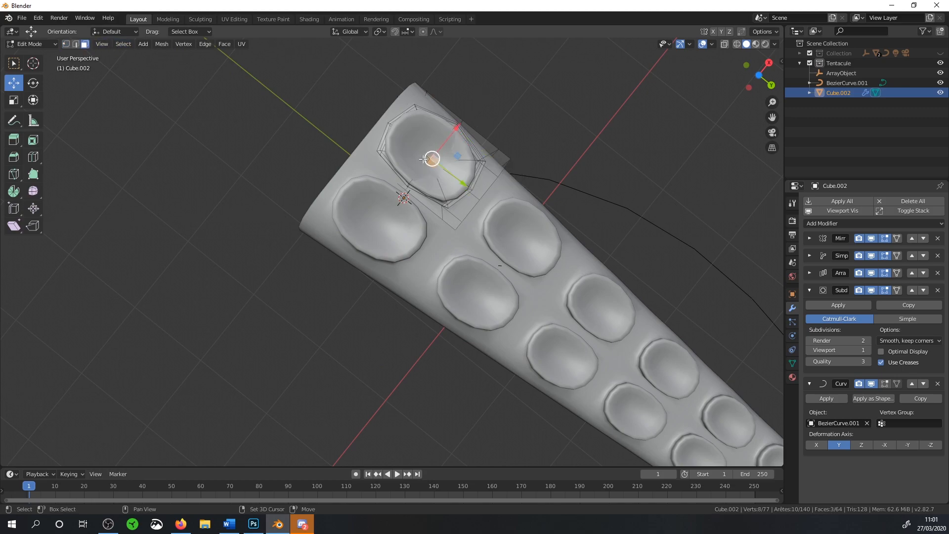
Grow the selection to the whole sucker, scale it by about 1.07, and stretch it by about 1.04 along Y.
{"action": "key", "text": "ctrl+KP_Add"}
{"action": "middle_click_drag", "start_coordinate": [430, 157], "coordinate": [416, 172]}
{"action": "key", "text": "e"}
{"action": "key", "text": "s"}
{"action": "left_click", "coordinate": [470, 269]}
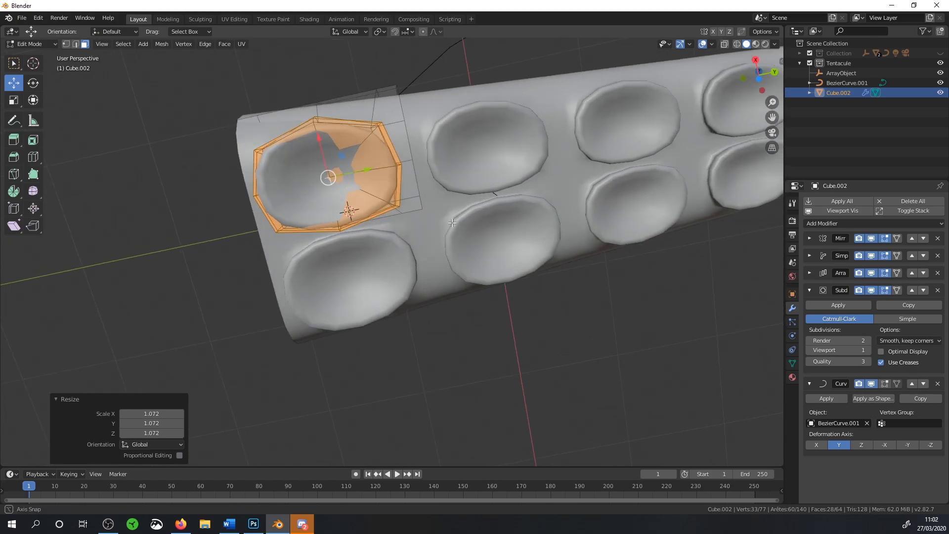
{"action": "key", "text": "s"}
{"action": "left_click", "coordinate": [414, 171]}
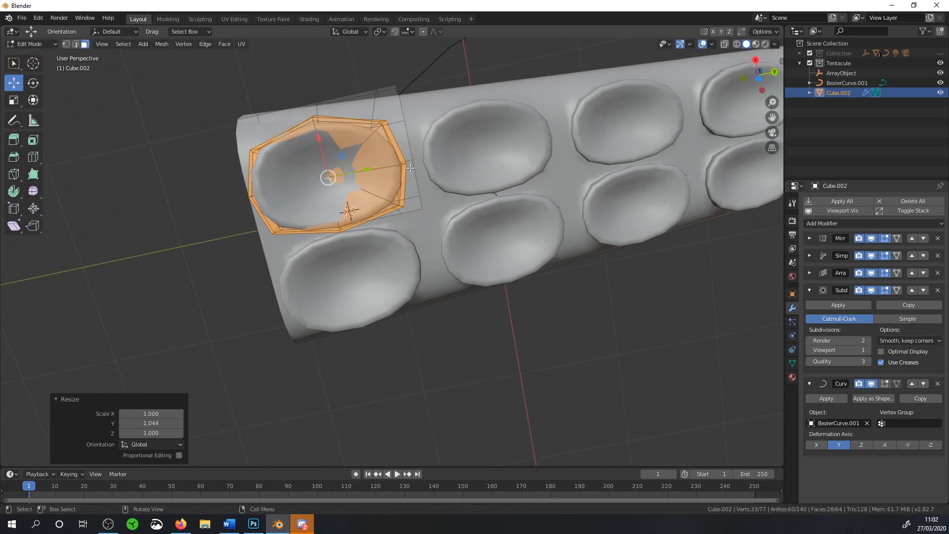
{"action": "scroll", "coordinate": [445, 237], "scroll_direction": "down", "scroll_amount": 5}
{"action": "key", "text": "Tab"}
{"action": "middle_click_drag", "start_coordinate": [502, 304], "coordinate": [597, 280]}
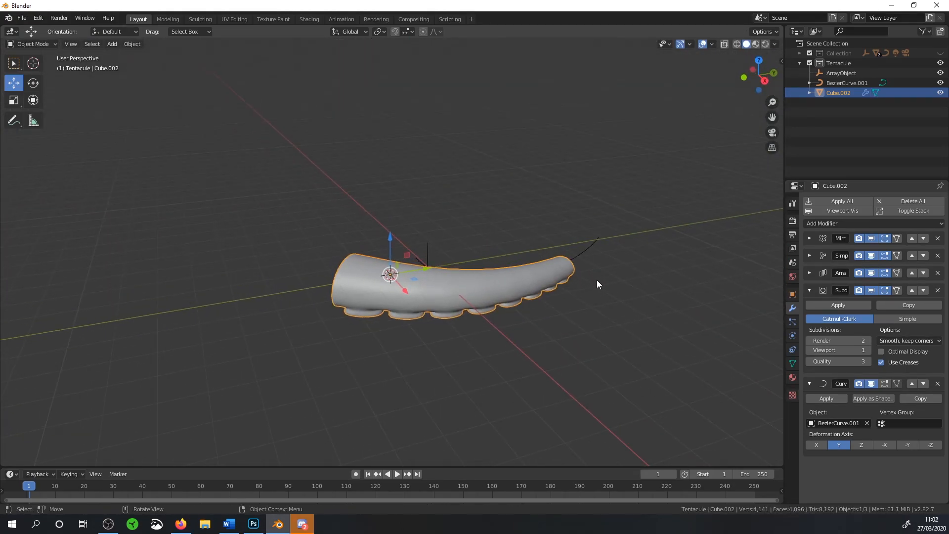
Collapse the tentacle's modifiers and turn off viewport display for Simple Deform, Array, Subdivision and Curve.
{"action": "left_click_drag", "start_coordinate": [809, 290], "coordinate": [809, 309]}
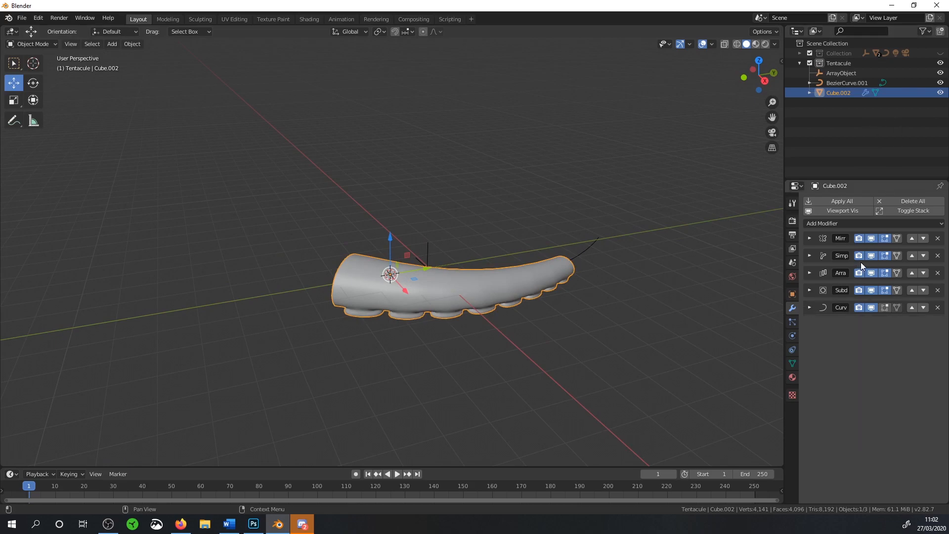
{"action": "left_click_drag", "start_coordinate": [868, 257], "coordinate": [877, 309]}
{"action": "middle_click_drag", "start_coordinate": [569, 289], "coordinate": [370, 320]}
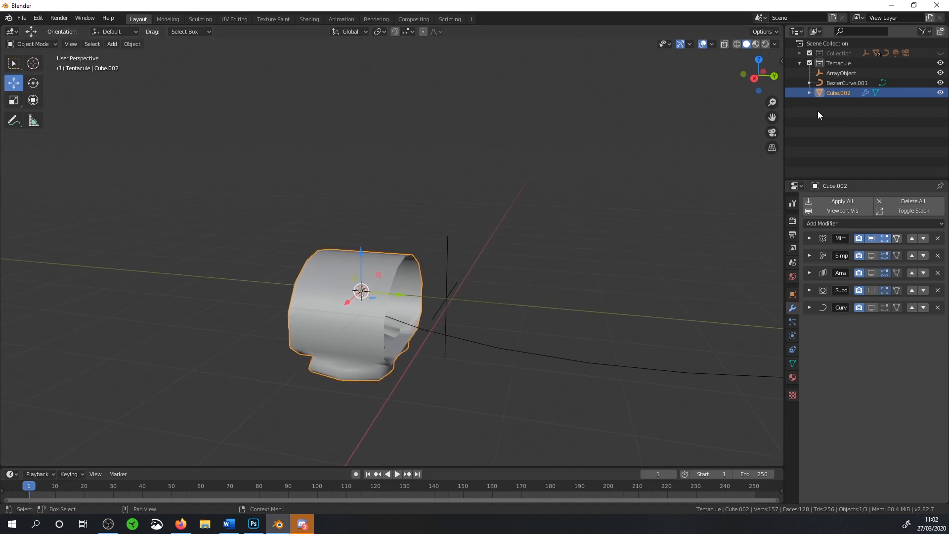
Rename the tentacle object Cube.002 as SegmentTentacule.
{"action": "double_click", "coordinate": [837, 93]}
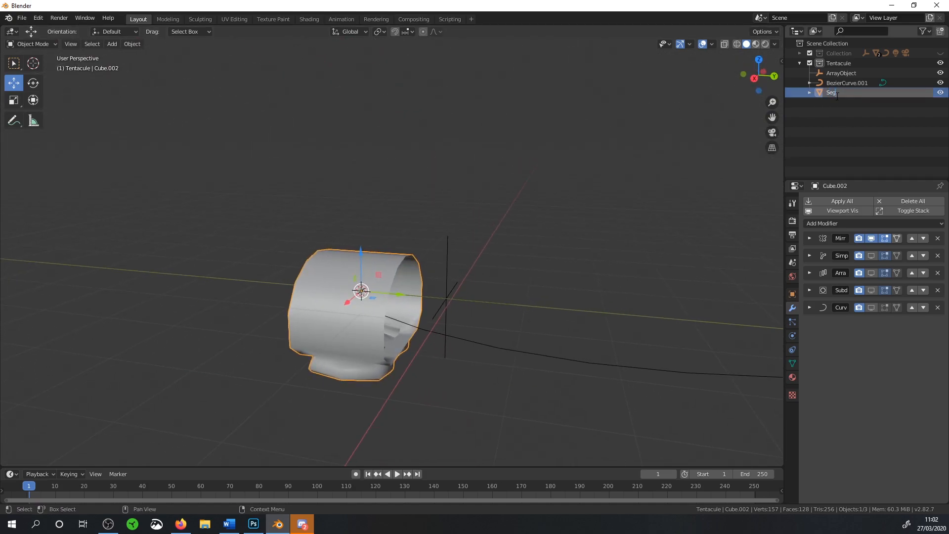
{"action": "type", "text": "SegmentTentacule"}
{"action": "key", "text": "Return"}
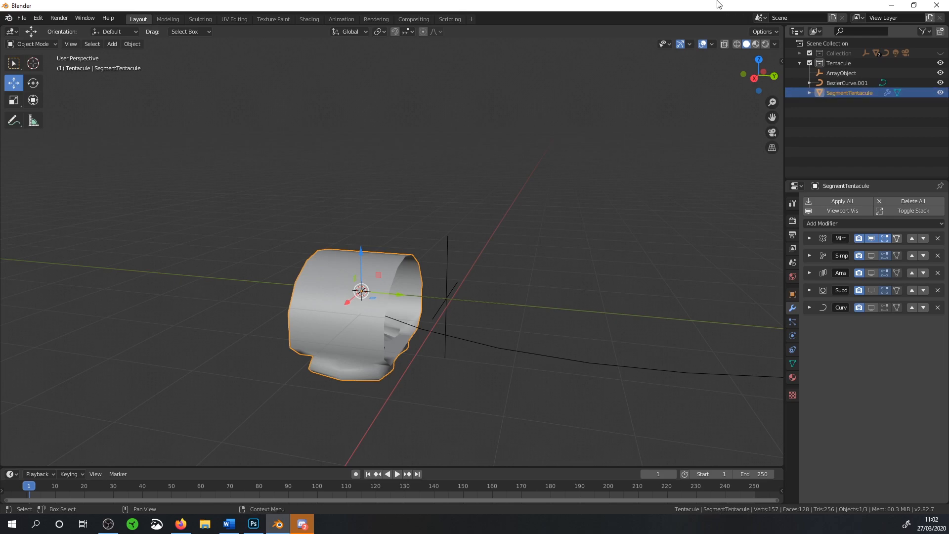
Duplicate SegmentTentacule in place and rename the copy as Extremitetentacule.
{"action": "key", "text": "shift+d"}
{"action": "right_click", "coordinate": [410, 256]}
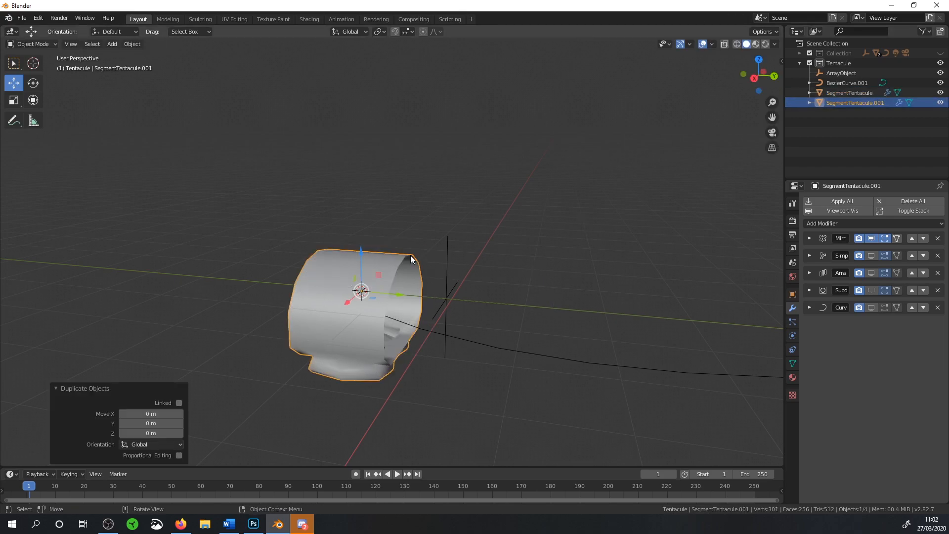
{"action": "double_click", "coordinate": [855, 102]}
{"action": "type", "text": "Extremitetentacu"}
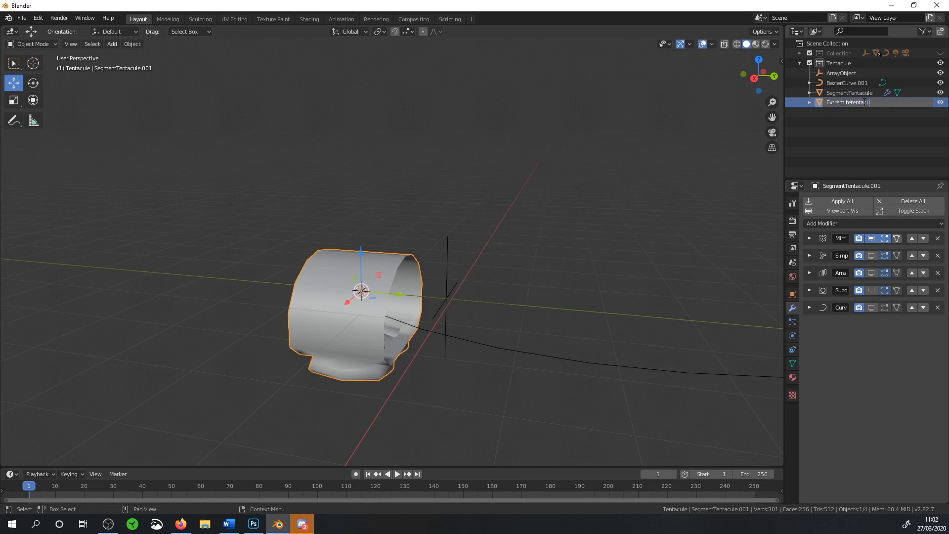
{"action": "type", "text": "le"}
{"action": "key", "text": "Return"}
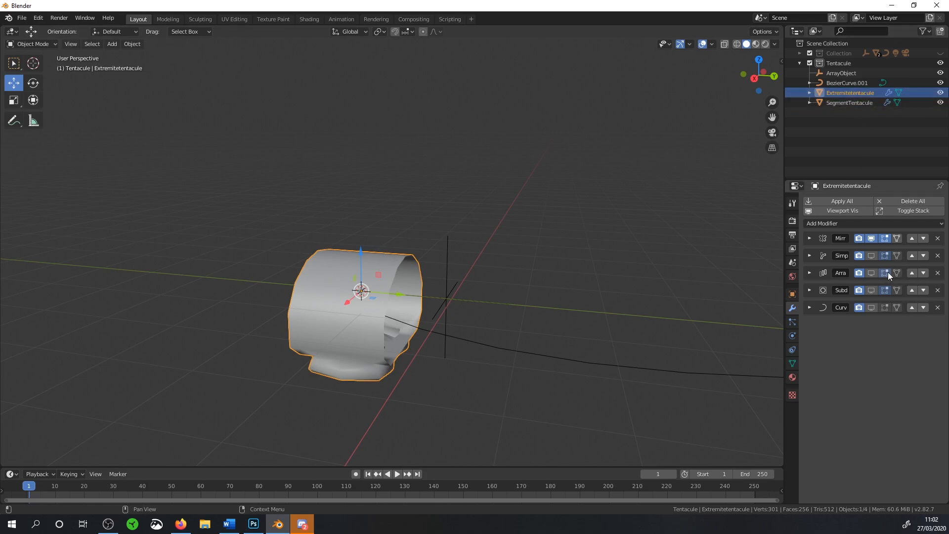
Remove the Curve, Subdivision, Array and Simple Deform modifiers from Extremitetentacule and open its mesh for editing.
{"action": "left_click", "coordinate": [937, 307]}
{"action": "left_click", "coordinate": [937, 289]}
{"action": "left_click", "coordinate": [938, 272]}
{"action": "left_click", "coordinate": [938, 255]}
{"action": "key", "text": "Tab"}
{"action": "middle_click_drag", "start_coordinate": [346, 257], "coordinate": [391, 316]}
{"action": "left_click", "coordinate": [75, 44]}
{"action": "left_click", "coordinate": [401, 330], "text": "alt"}
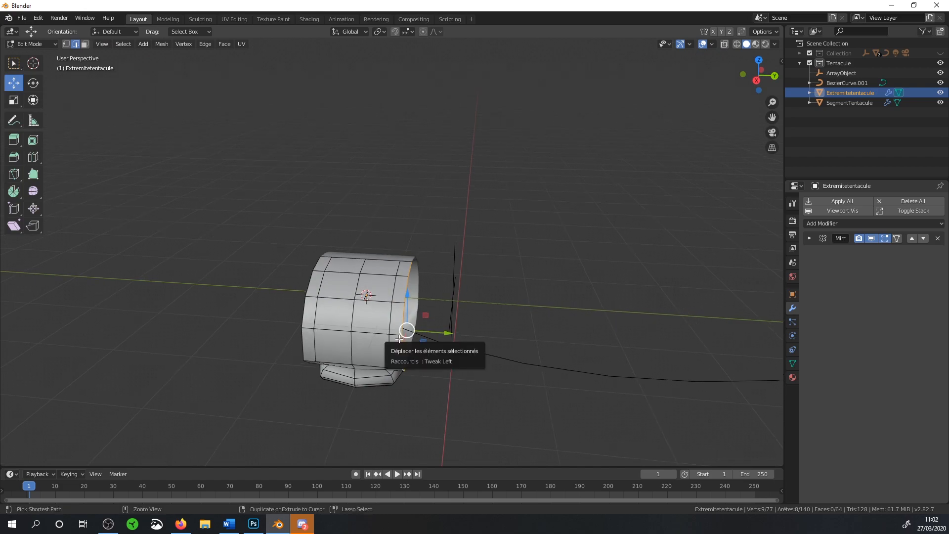
{"action": "key", "text": "ctrl+i"}
{"action": "middle_click_drag", "start_coordinate": [399, 340], "coordinate": [376, 275]}
{"action": "key", "text": "x"}
{"action": "middle_click_drag", "start_coordinate": [346, 215], "coordinate": [296, 188]}
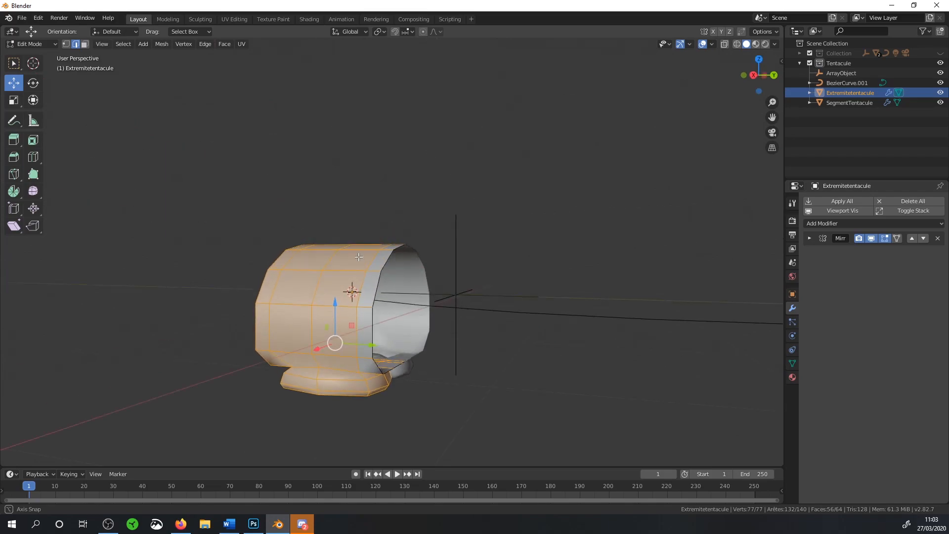
Delete all vertices of Extremitetentacule except the edge loop at its open end facing the curve.
{"action": "left_click", "coordinate": [66, 44]}
{"action": "left_click", "coordinate": [377, 287], "text": "alt"}
{"action": "key", "text": "ctrl+i"}
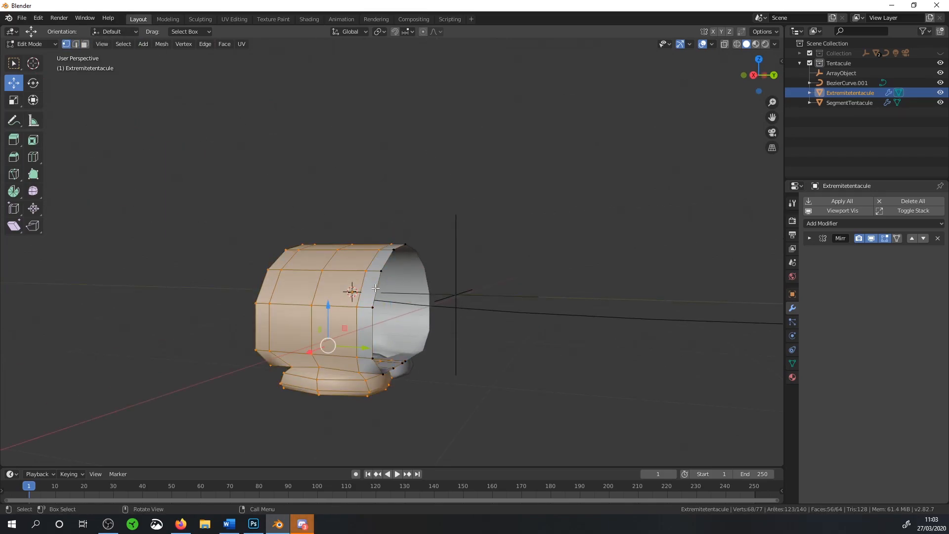
{"action": "key", "text": "x"}
{"action": "left_click", "coordinate": [375, 288]}
Extrude the remaining edge loop along the Y axis to start the tentacle's end piece.
{"action": "middle_click_drag", "start_coordinate": [375, 288], "coordinate": [357, 270]}
{"action": "key", "text": "2"}
{"action": "key", "text": "e"}
{"action": "key", "text": "y"}
{"action": "left_click", "coordinate": [474, 341]}
Select three edges on each of the two opposite sides of the extruded rim and bridge them with faces.
{"action": "left_click", "coordinate": [352, 271], "text": "shift"}
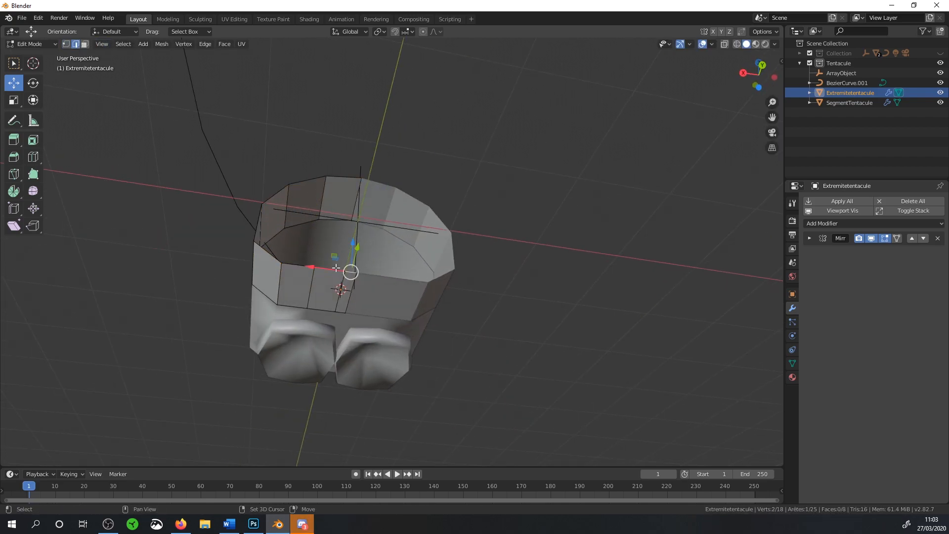
{"action": "left_click", "coordinate": [279, 195], "text": "shift"}
{"action": "middle_click_drag", "start_coordinate": [309, 198], "coordinate": [326, 226]}
{"action": "left_click", "coordinate": [288, 272], "text": "shift"}
{"action": "middle_click_drag", "start_coordinate": [299, 292], "coordinate": [278, 257], "text": "shift"}
{"action": "middle_click_drag", "start_coordinate": [346, 177], "coordinate": [284, 197]}
{"action": "middle_click_drag", "start_coordinate": [274, 270], "coordinate": [220, 186]}
{"action": "left_click", "coordinate": [194, 173], "text": "shift"}
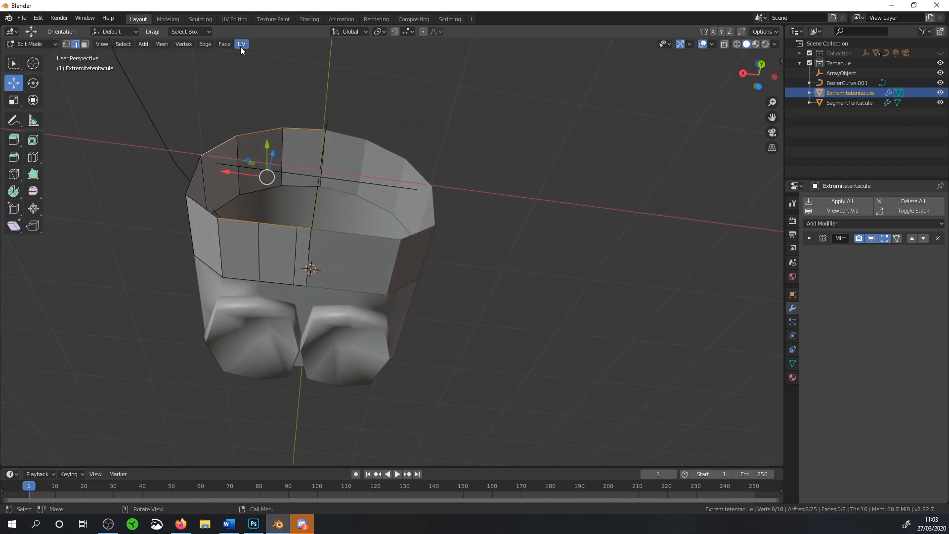
{"action": "left_click", "coordinate": [207, 47]}
{"action": "left_click", "coordinate": [221, 75]}
Add a centred loop cut across the bridging faces that close the end piece.
{"action": "key", "text": "ctrl+r"}
{"action": "left_click", "coordinate": [301, 202]}
{"action": "right_click", "coordinate": [301, 203]}
Merge the two vertices at the open side gap of the end piece at the last selected one.
{"action": "middle_click_drag", "start_coordinate": [305, 198], "coordinate": [241, 135]}
{"action": "left_click", "coordinate": [66, 44]}
{"action": "left_click", "coordinate": [343, 251]}
{"action": "left_click", "coordinate": [325, 267], "text": "shift"}
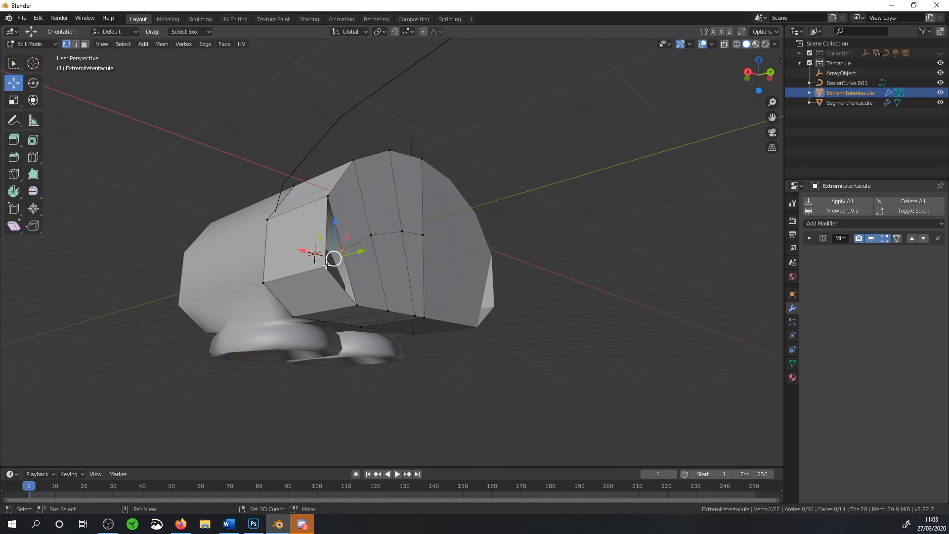
{"action": "key", "text": "m"}
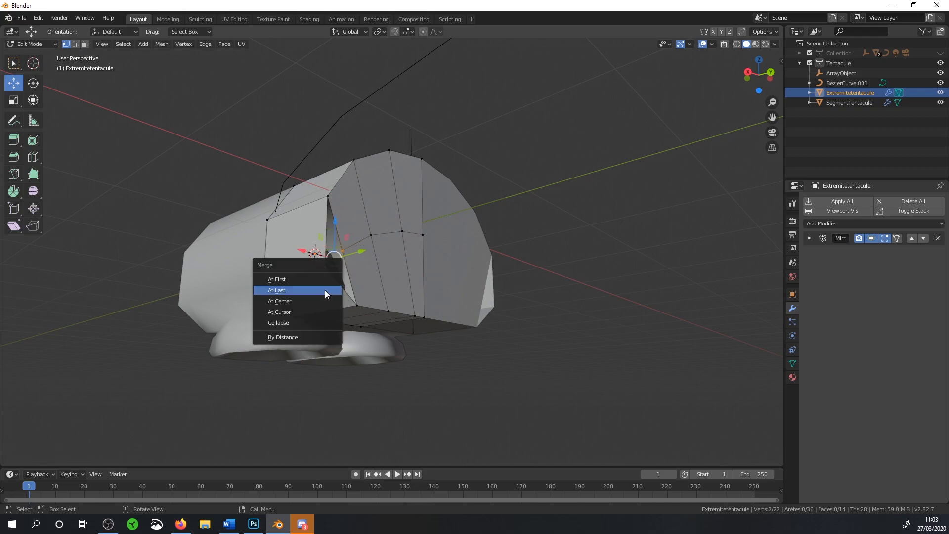
{"action": "left_click", "coordinate": [324, 290]}
Enable proportional editing and pull the central vertex of the end piece's closing faces outward along Y to form a tip.
{"action": "middle_click_drag", "start_coordinate": [325, 289], "coordinate": [385, 238]}
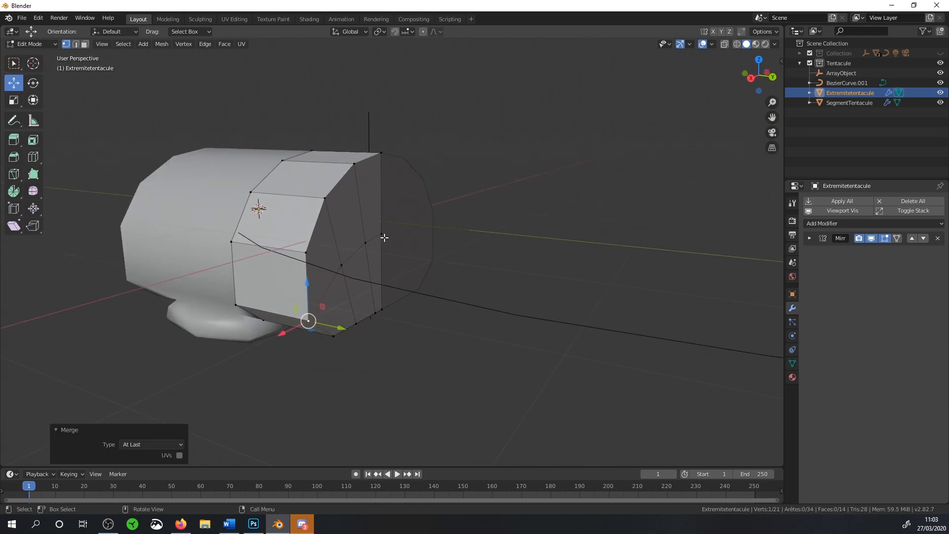
{"action": "left_click", "coordinate": [383, 230]}
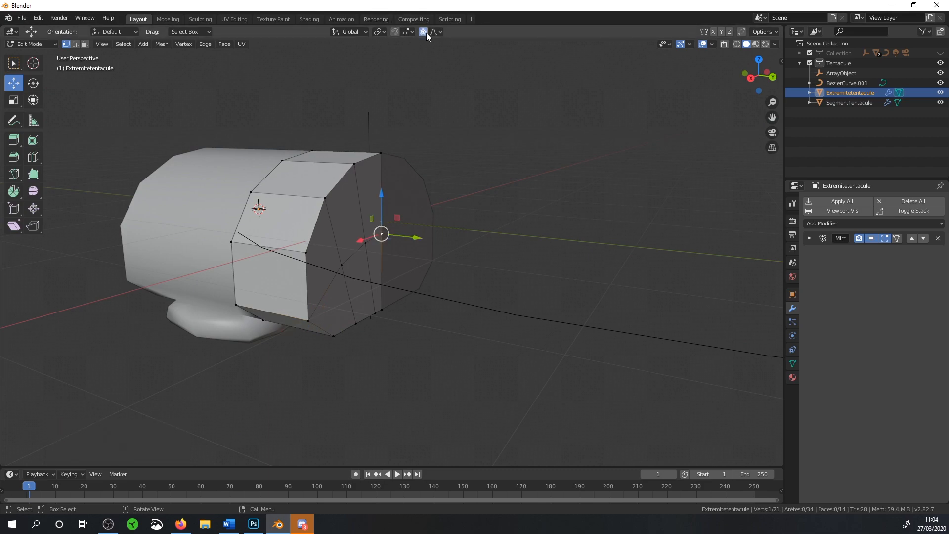
{"action": "left_click_drag", "start_coordinate": [414, 238], "coordinate": [452, 252]}
{"action": "scroll", "coordinate": [451, 251], "scroll_direction": "down", "scroll_amount": 10}
{"action": "middle_click_drag", "start_coordinate": [482, 260], "coordinate": [452, 240]}
{"action": "left_click_drag", "start_coordinate": [391, 174], "coordinate": [428, 193]}
Reposition the vertices beside the tip to refine the pointed shape, and leave Edit Mode.
{"action": "scroll", "coordinate": [425, 192], "scroll_direction": "up", "scroll_amount": 6}
{"action": "middle_click_drag", "start_coordinate": [420, 202], "coordinate": [428, 262]}
{"action": "left_click", "coordinate": [239, 410]}
{"action": "left_click_drag", "start_coordinate": [232, 390], "coordinate": [258, 374]}
{"action": "left_click", "coordinate": [245, 332]}
{"action": "left_click_drag", "start_coordinate": [233, 341], "coordinate": [291, 291]}
{"action": "middle_click_drag", "start_coordinate": [291, 292], "coordinate": [291, 115]}
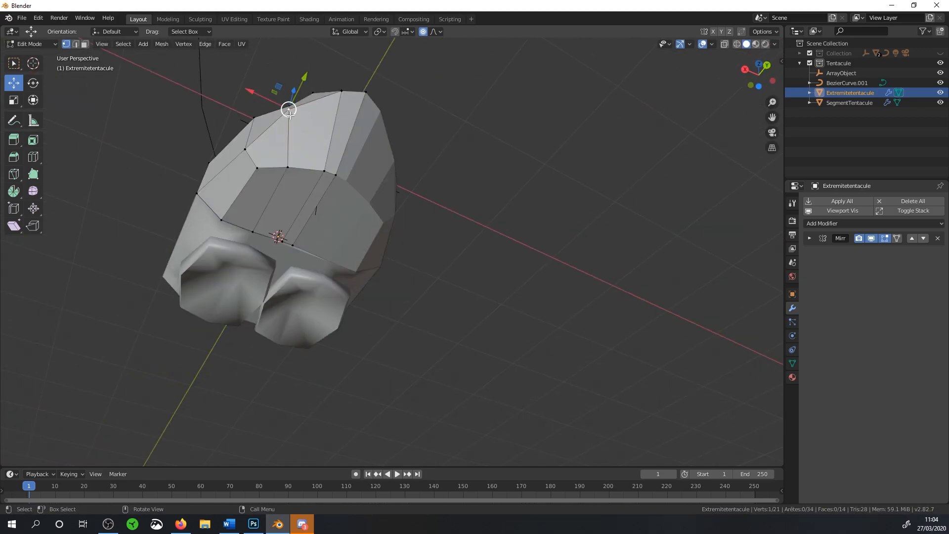
{"action": "left_click_drag", "start_coordinate": [297, 86], "coordinate": [297, 79]}
{"action": "middle_click_drag", "start_coordinate": [316, 124], "coordinate": [233, 224]}
{"action": "key", "text": "Tab"}
Hide Extremitetentacule and assign it as the End Cap of SegmentTentacule's Array modifier.
{"action": "left_click", "coordinate": [232, 225]}
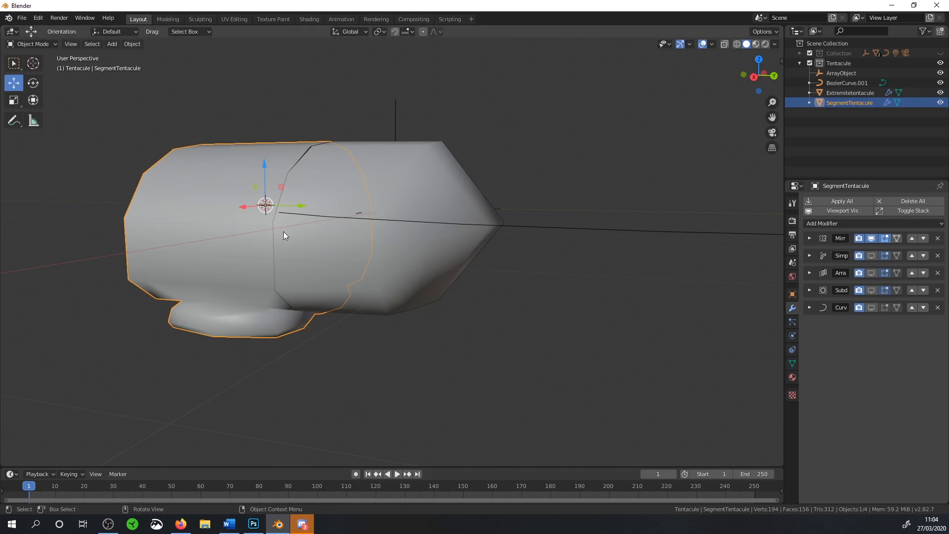
{"action": "left_click", "coordinate": [941, 92]}
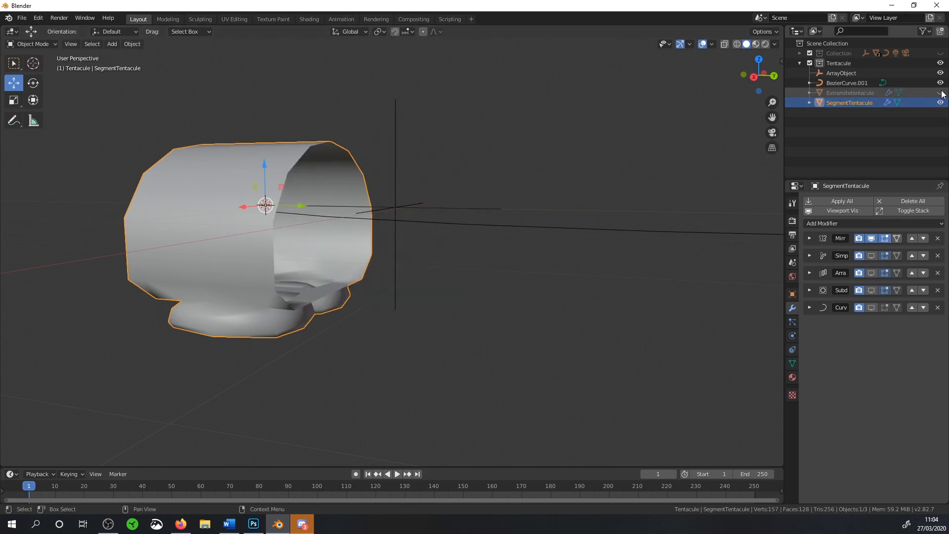
{"action": "left_click", "coordinate": [809, 272]}
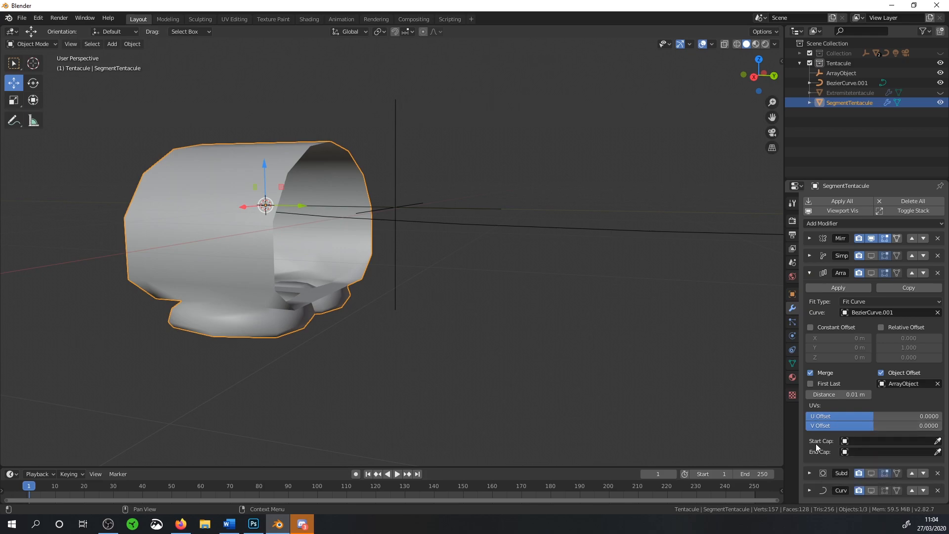
{"action": "middle_click_drag", "start_coordinate": [386, 237], "coordinate": [304, 171]}
{"action": "middle_click_drag", "start_coordinate": [607, 224], "coordinate": [565, 252]}
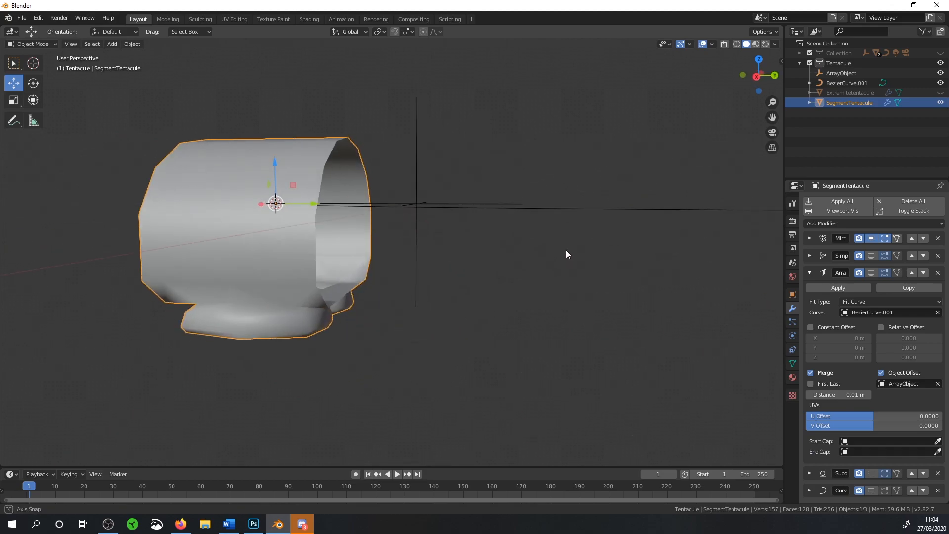
{"action": "middle_click_drag", "start_coordinate": [343, 251], "coordinate": [865, 404]}
{"action": "left_click", "coordinate": [867, 451]}
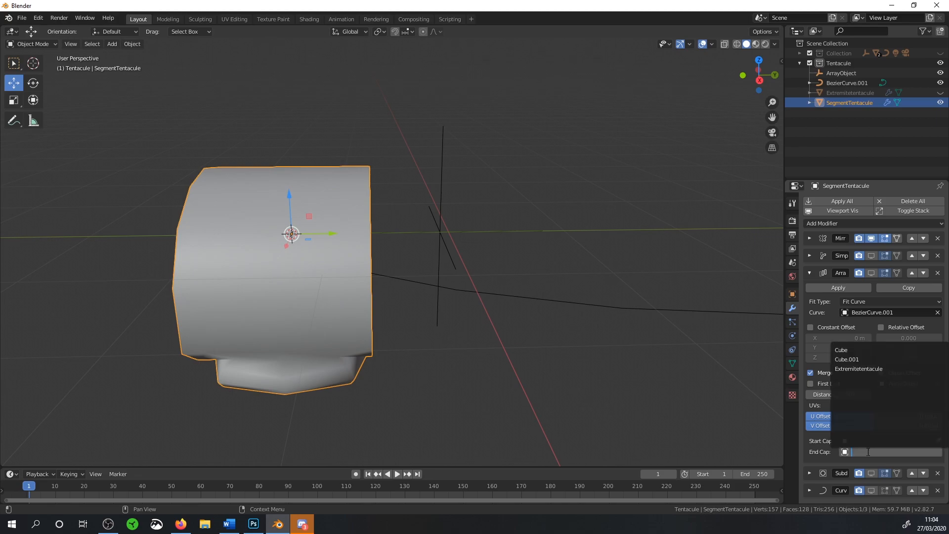
{"action": "left_click", "coordinate": [856, 369]}
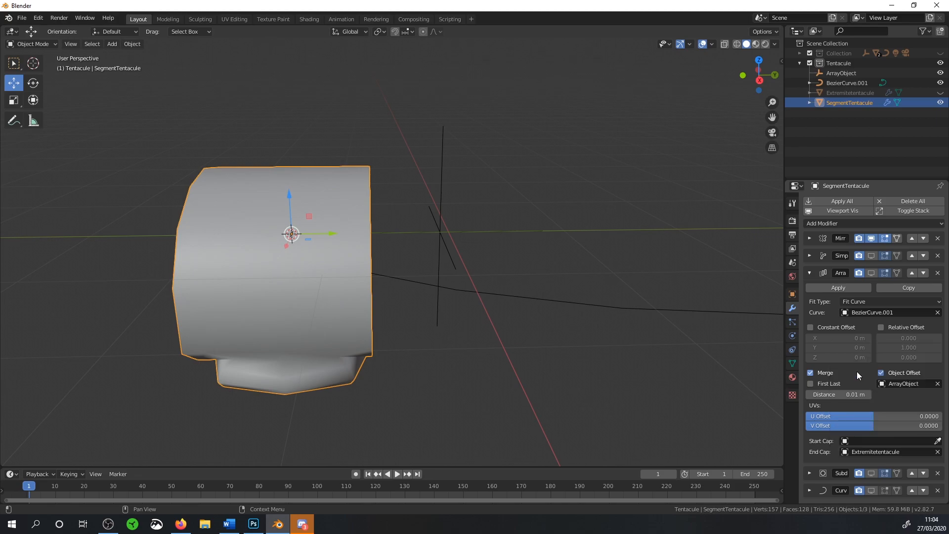
Enable the viewport display of SegmentTentacule's Simple Deform and Array modifiers.
{"action": "left_click", "coordinate": [871, 255]}
{"action": "left_click", "coordinate": [871, 272]}
{"action": "middle_click_drag", "start_coordinate": [589, 331], "coordinate": [287, 225]}
{"action": "left_click", "coordinate": [595, 263]}
{"action": "left_click", "coordinate": [597, 253]}
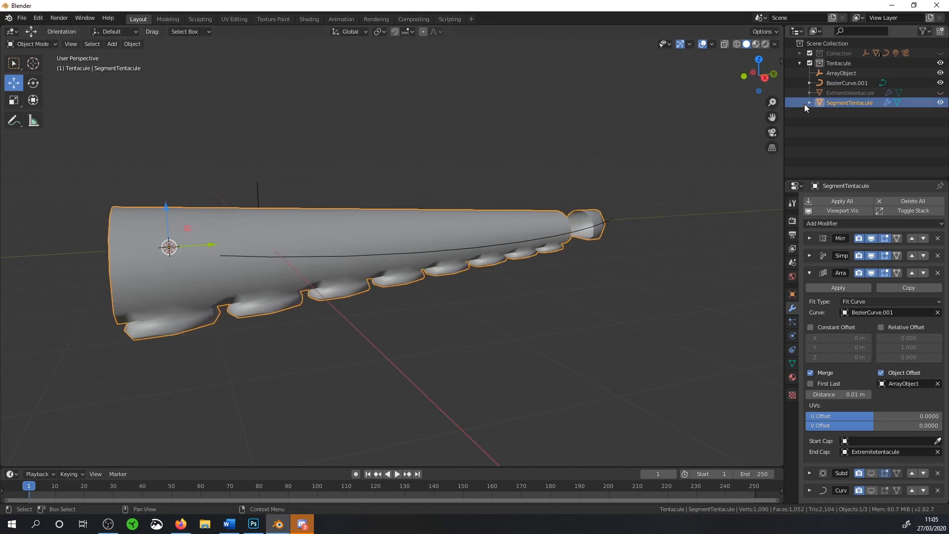
Show Extremitetentacule and move all its vertices about -1.34 m along Y so the cap meets the last arrayed segment.
{"action": "left_click", "coordinate": [850, 93]}
{"action": "left_click", "coordinate": [940, 92]}
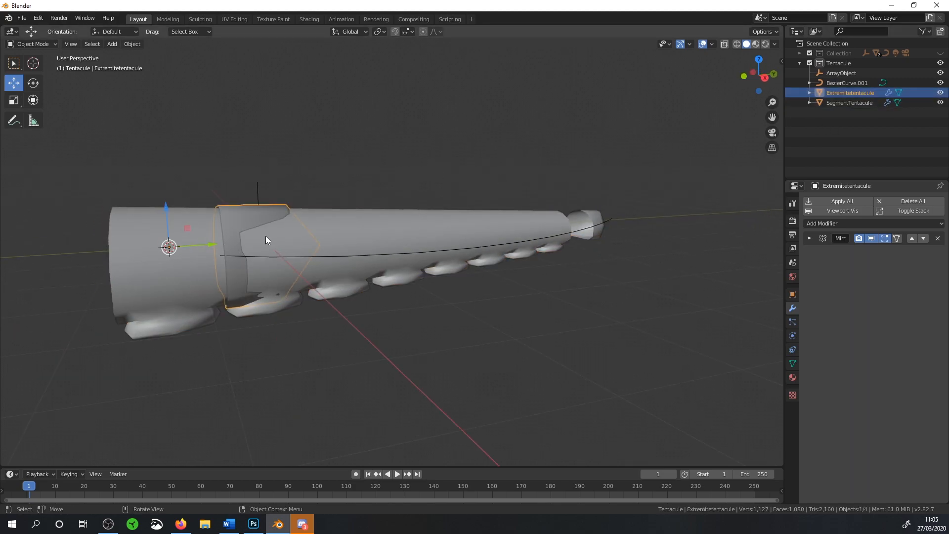
{"action": "mouse_move", "coordinate": [244, 247]}
{"action": "middle_mouse_down"}
{"action": "mouse_move", "coordinate": [214, 233]}
{"action": "mouse_move", "coordinate": [228, 238]}
{"action": "middle_mouse_up"}
{"action": "key", "text": "Tab"}
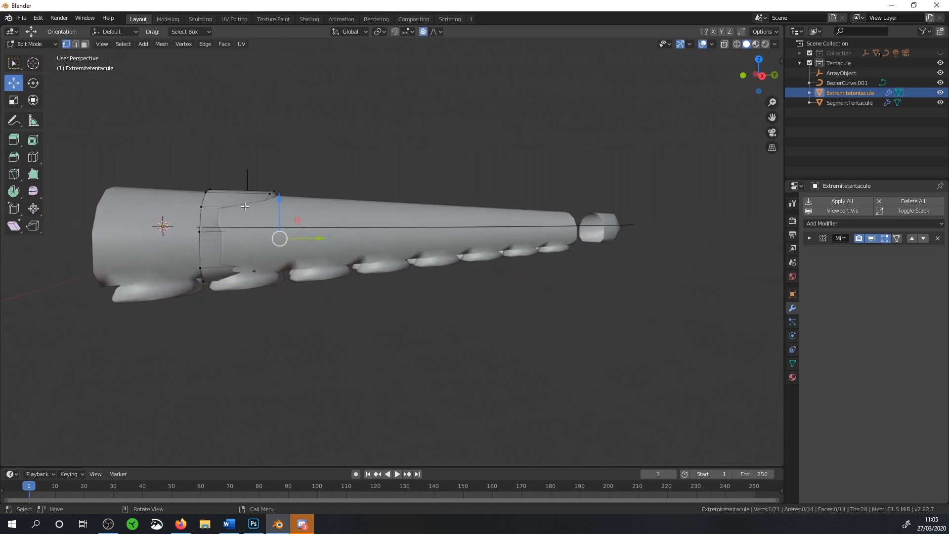
{"action": "key", "text": "a"}
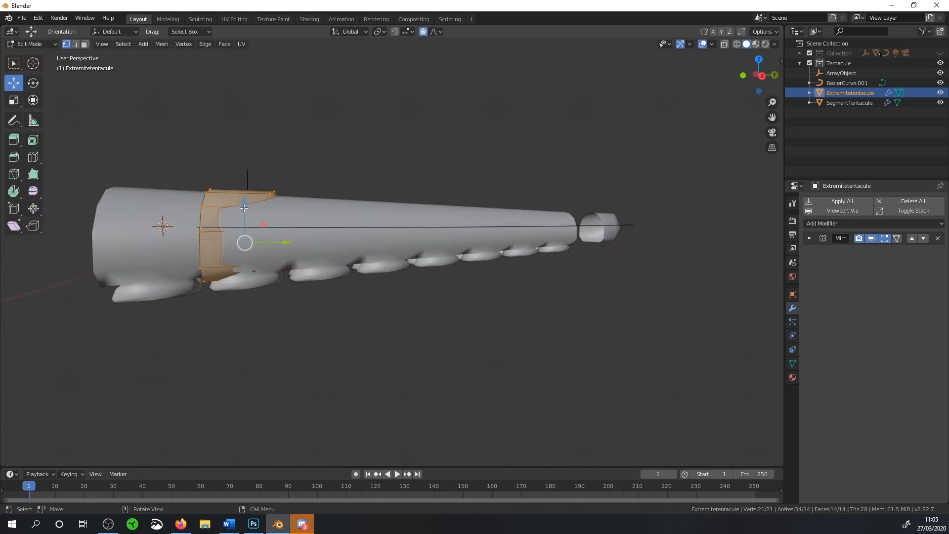
{"action": "key", "text": "KP_3"}
{"action": "scroll", "coordinate": [652, 235], "scroll_direction": "up", "scroll_amount": 3}
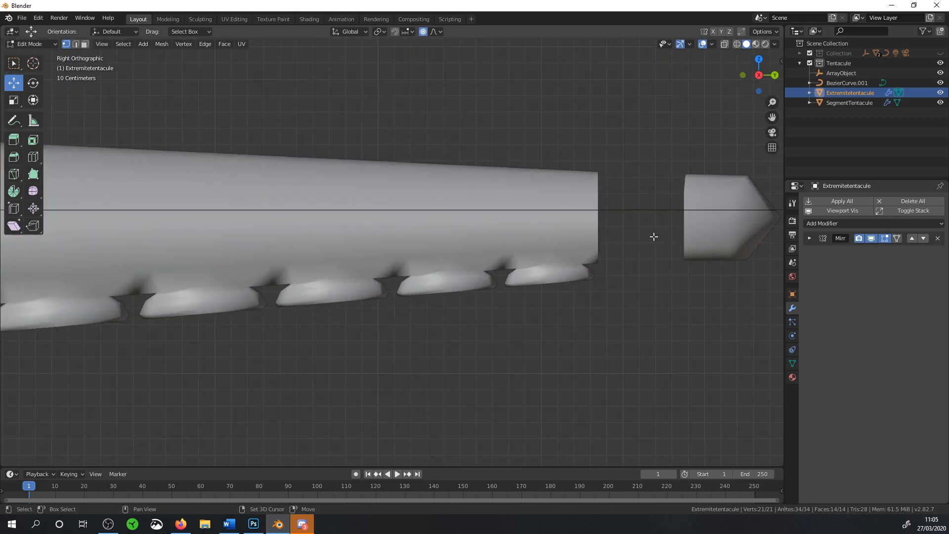
{"action": "middle_click_drag", "start_coordinate": [668, 242], "coordinate": [600, 244], "text": "shift"}
{"action": "key", "text": "g"}
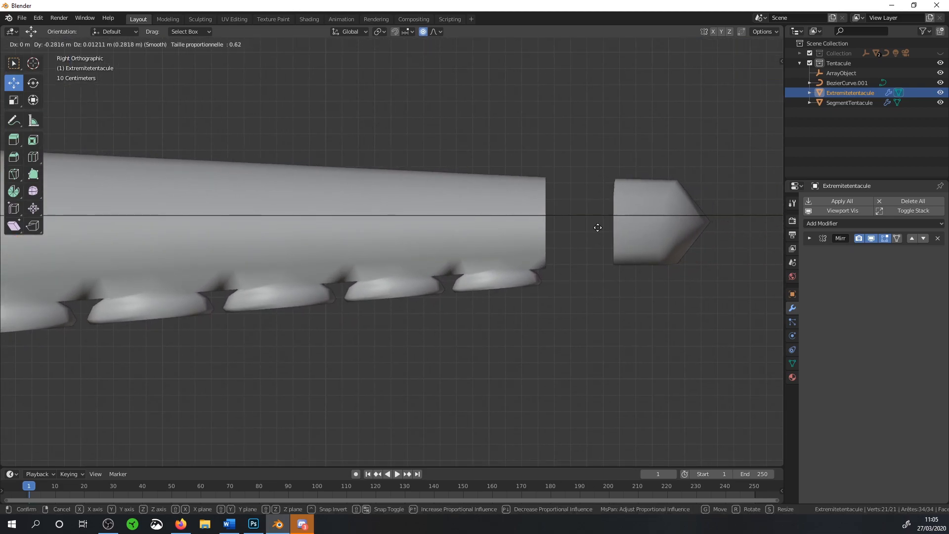
{"action": "key", "text": "y"}
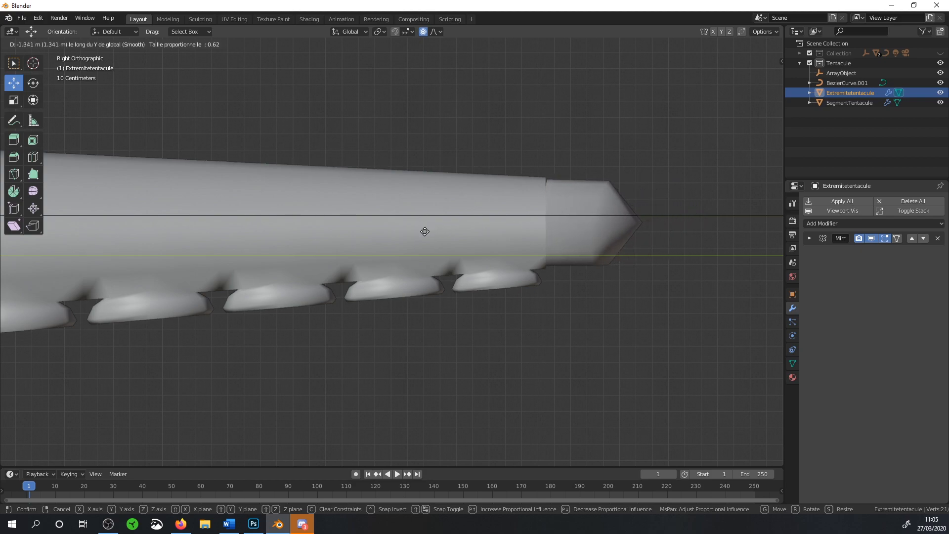
{"action": "left_click", "coordinate": [425, 231]}
Select the open edge loop of Extremitetentacule and flatten it by scaling to 0 along Y.
{"action": "scroll", "coordinate": [638, 227], "scroll_direction": "up", "scroll_amount": 4}
{"action": "middle_click_drag", "start_coordinate": [712, 186], "coordinate": [517, 258], "text": "shift"}
{"action": "scroll", "coordinate": [601, 225], "scroll_direction": "down", "scroll_amount": 4}
{"action": "middle_click_drag", "start_coordinate": [461, 195], "coordinate": [394, 229]}
{"action": "left_click", "coordinate": [388, 244], "text": "alt"}
{"action": "scroll", "coordinate": [398, 235], "scroll_direction": "down", "scroll_amount": 3}
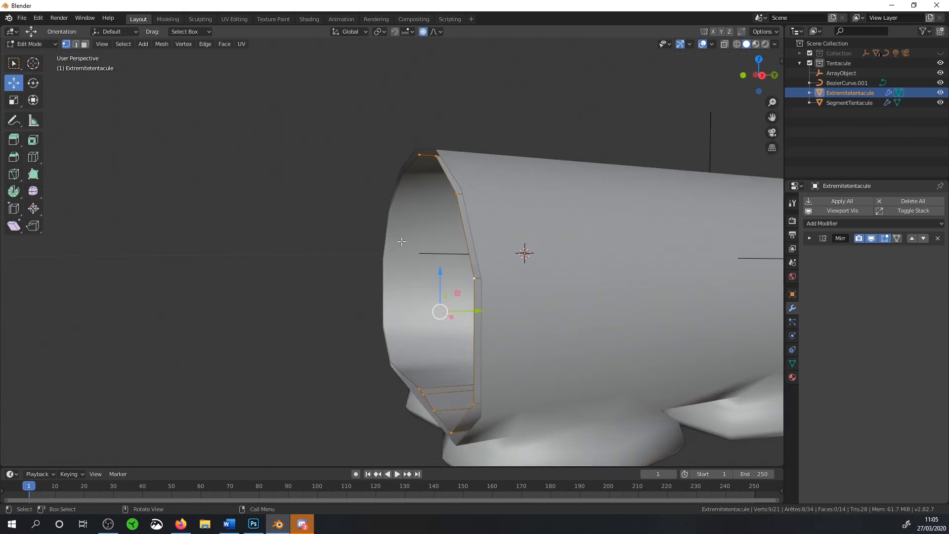
{"action": "key", "text": "s"}
{"action": "key", "text": "y"}
{"action": "right_click", "coordinate": [402, 241]}
{"action": "type", "text": "sy0"}
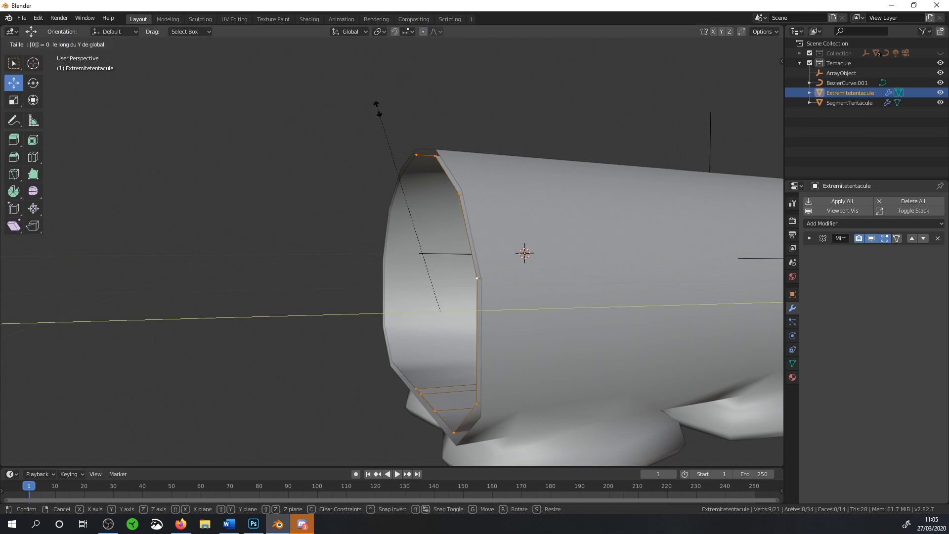
{"action": "key", "text": "Return"}
Enable vertex snapping and snap the two uppermost rim vertices of the end piece onto the matching segment rim vertices.
{"action": "key", "text": "KP_3"}
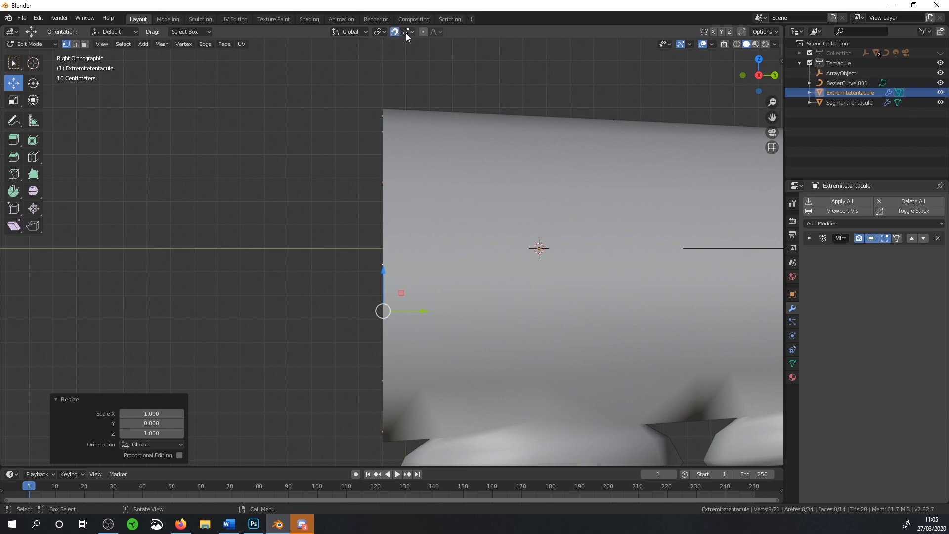
{"action": "left_click", "coordinate": [405, 32]}
{"action": "left_click", "coordinate": [390, 70]}
{"action": "middle_click_drag", "start_coordinate": [432, 174], "coordinate": [495, 104]}
{"action": "left_click", "coordinate": [483, 105]}
{"action": "key", "text": "g"}
{"action": "left_click", "coordinate": [482, 97]}
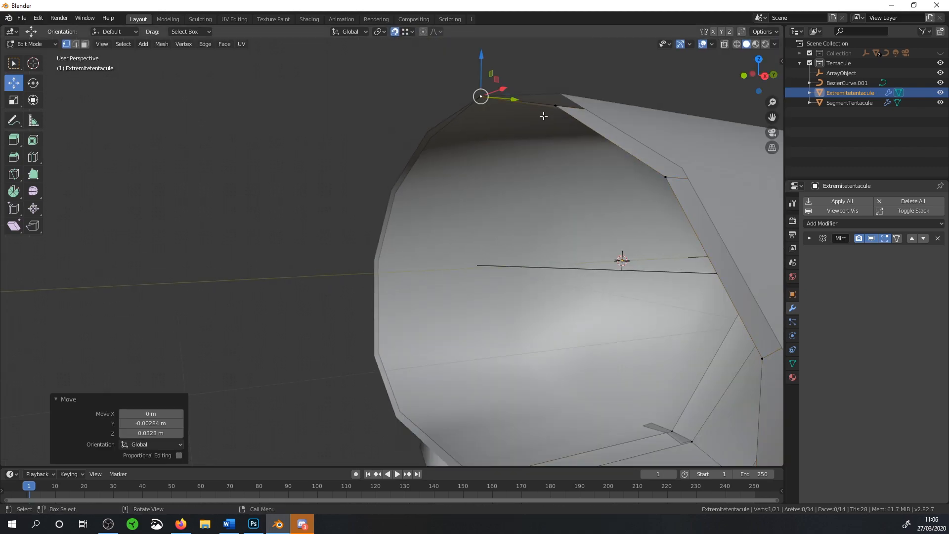
{"action": "left_click", "coordinate": [555, 106]}
{"action": "key", "text": "g"}
{"action": "left_click", "coordinate": [559, 95]}
Snap the end piece's lower rim vertices onto the matching vertices of the segment rim and leave Edit Mode.
{"action": "middle_click_drag", "start_coordinate": [663, 177], "coordinate": [550, 62], "text": "shift"}
{"action": "left_click", "coordinate": [514, 369]}
{"action": "key", "text": "g"}
{"action": "left_click", "coordinate": [531, 395]}
{"action": "left_click", "coordinate": [447, 422]}
{"action": "key", "text": "g"}
{"action": "left_click", "coordinate": [450, 447]}
{"action": "left_click", "coordinate": [391, 380]}
{"action": "left_click", "coordinate": [365, 360]}
{"action": "key", "text": "g"}
{"action": "left_click", "coordinate": [363, 372]}
{"action": "left_click", "coordinate": [353, 352]}
{"action": "key", "text": "g"}
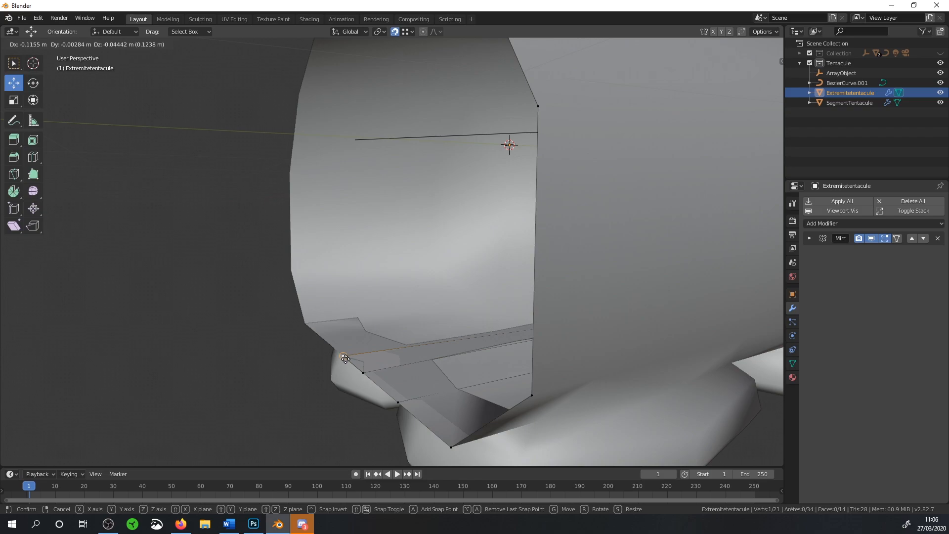
{"action": "left_click", "coordinate": [344, 359]}
{"action": "scroll", "coordinate": [355, 356], "scroll_direction": "down", "scroll_amount": 6}
{"action": "key", "text": "Tab"}
Hide Extremitetentacule and enable the viewport display of SegmentTentacule's Subdivision and Curve modifiers.
{"action": "middle_click_drag", "start_coordinate": [499, 319], "coordinate": [435, 306]}
{"action": "middle_click_drag", "start_coordinate": [435, 306], "coordinate": [20, 272], "text": "shift"}
{"action": "middle_click_drag", "start_coordinate": [674, 272], "coordinate": [41, 278], "text": "shift"}
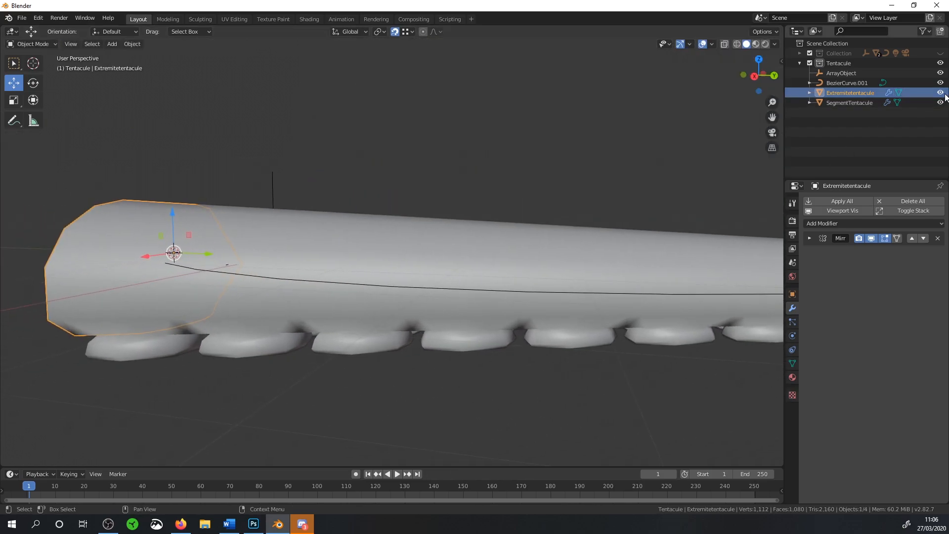
{"action": "scroll", "coordinate": [609, 281], "scroll_direction": "down", "scroll_amount": 2}
{"action": "middle_click_drag", "start_coordinate": [610, 280], "coordinate": [534, 233]}
{"action": "scroll", "coordinate": [514, 218], "scroll_direction": "down", "scroll_amount": 2}
{"action": "left_click", "coordinate": [390, 113]}
{"action": "left_click", "coordinate": [430, 146]}
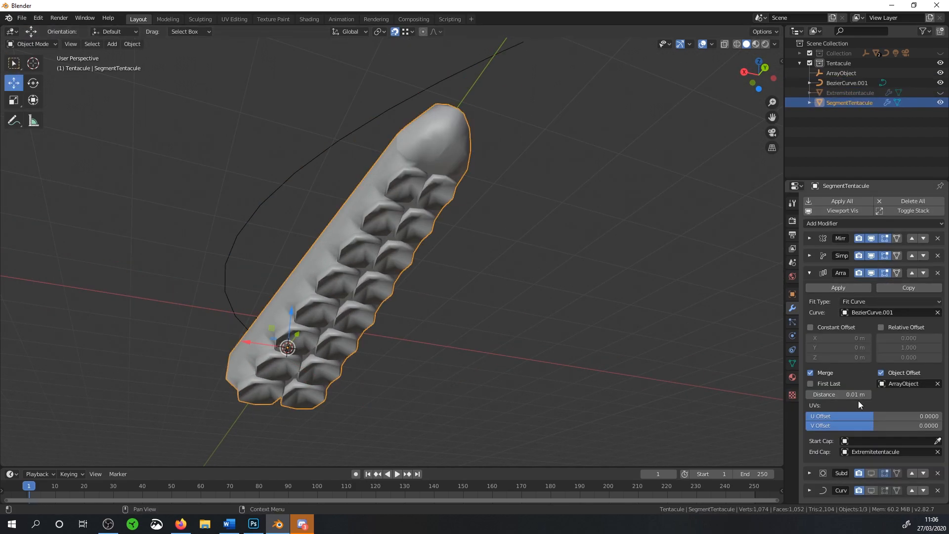
{"action": "left_click", "coordinate": [871, 473]}
{"action": "left_click", "coordinate": [871, 489]}
Examine the junction between the last suckers and the end cap on the smoothed, bent tentacle.
{"action": "middle_click_drag", "start_coordinate": [494, 252], "coordinate": [472, 203]}
{"action": "scroll", "coordinate": [383, 137], "scroll_direction": "up", "scroll_amount": 3}
{"action": "scroll", "coordinate": [371, 146], "scroll_direction": "up", "scroll_amount": 2}
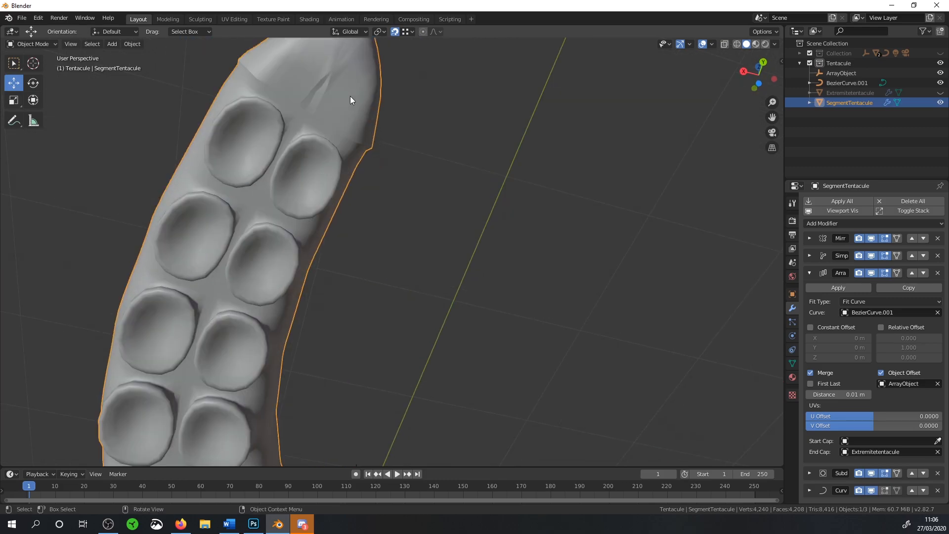
{"action": "key", "text": "Tab"}
{"action": "scroll", "coordinate": [441, 133], "scroll_direction": "down", "scroll_amount": 4}
{"action": "key", "text": "Tab"}
{"action": "middle_click_drag", "start_coordinate": [440, 133], "coordinate": [734, 229]}
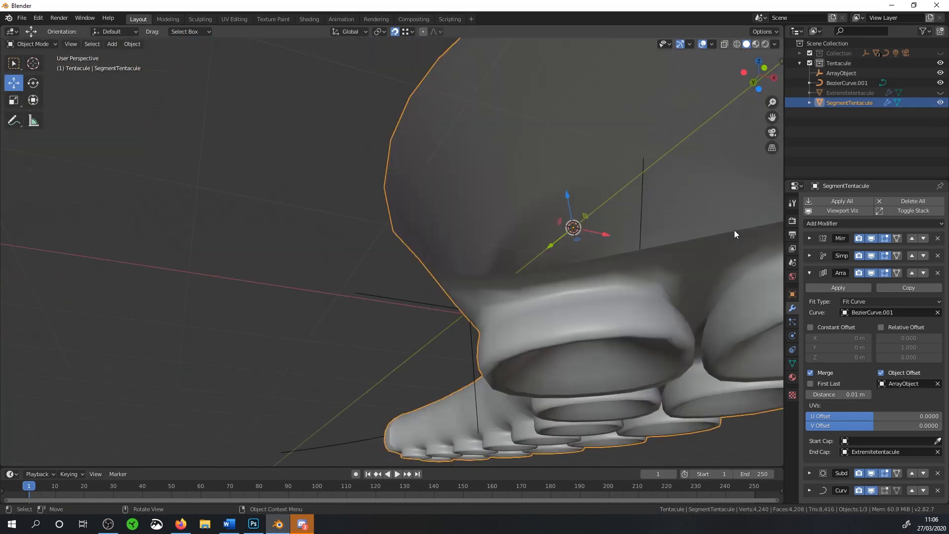
{"action": "scroll", "coordinate": [734, 230], "scroll_direction": "down", "scroll_amount": 4}
Show Extremitetentacule alone to examine its mesh, and restore the display of SegmentTentacule.
{"action": "left_click", "coordinate": [940, 93]}
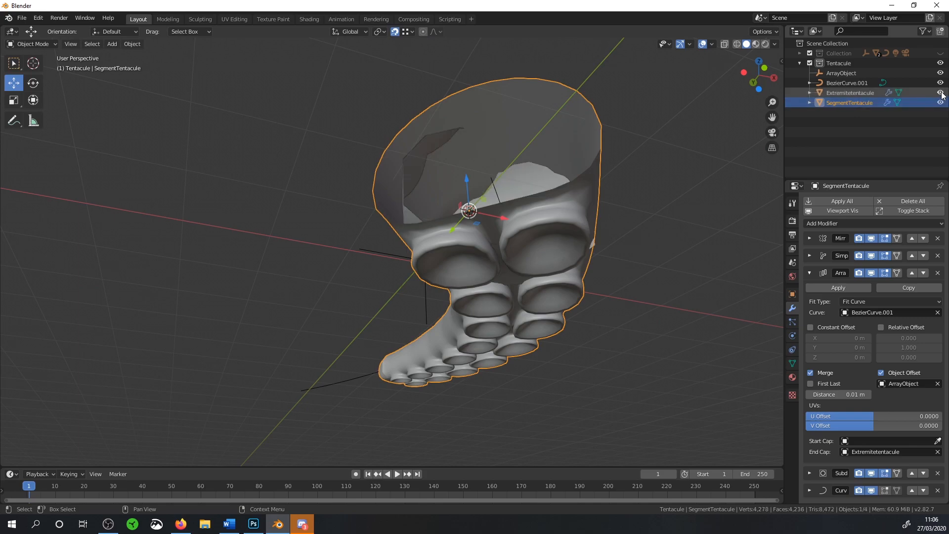
{"action": "left_click", "coordinate": [858, 87]}
{"action": "left_click", "coordinate": [850, 92]}
{"action": "left_click", "coordinate": [940, 102]}
{"action": "key", "text": "Tab"}
{"action": "middle_click_drag", "start_coordinate": [458, 287], "coordinate": [405, 282]}
{"action": "key", "text": "Tab"}
{"action": "left_click", "coordinate": [940, 103]}
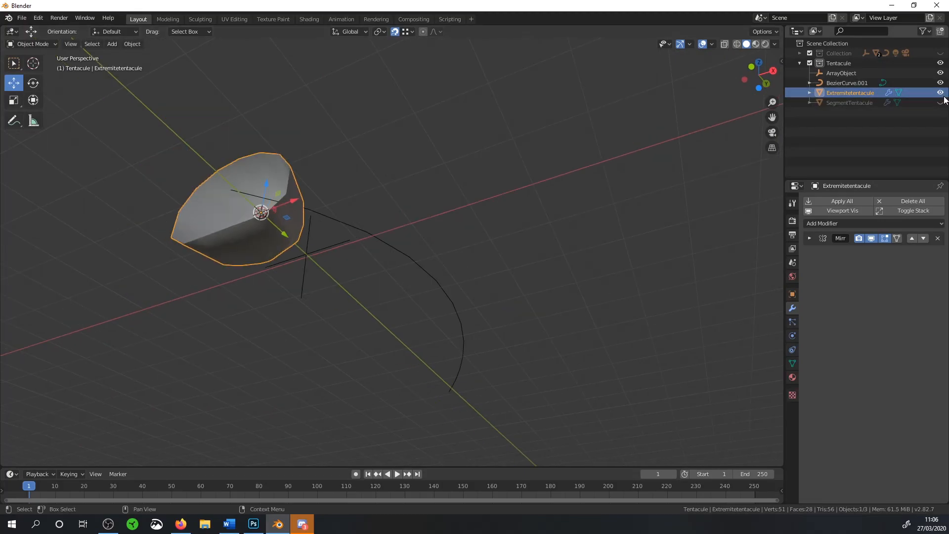
Turn on the wireframe overlay to check the tentacle's topology near the end cap.
{"action": "left_click", "coordinate": [849, 102]}
{"action": "middle_click_drag", "start_coordinate": [527, 272], "coordinate": [394, 244]}
{"action": "scroll", "coordinate": [430, 203], "scroll_direction": "up", "scroll_amount": 5}
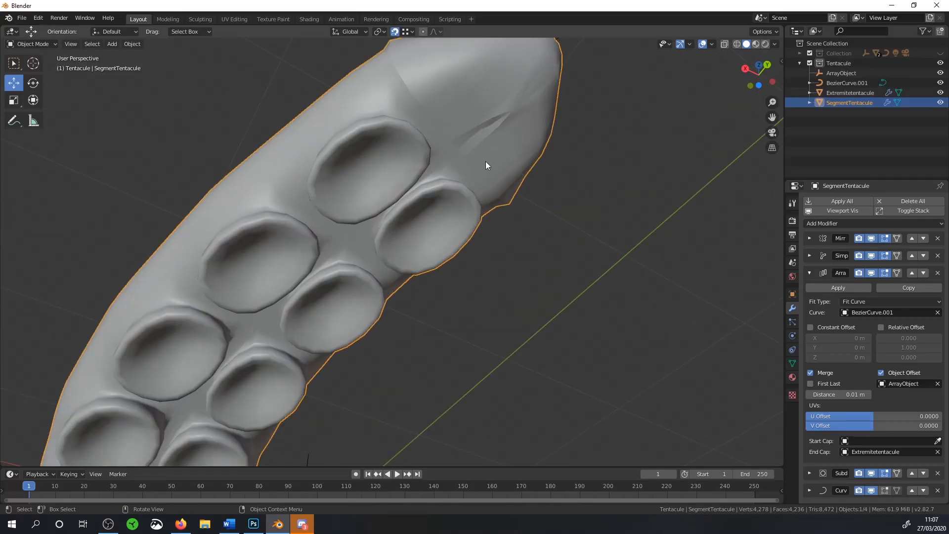
{"action": "scroll", "coordinate": [485, 161], "scroll_direction": "down", "scroll_amount": 2}
{"action": "middle_click_drag", "start_coordinate": [483, 170], "coordinate": [481, 228]}
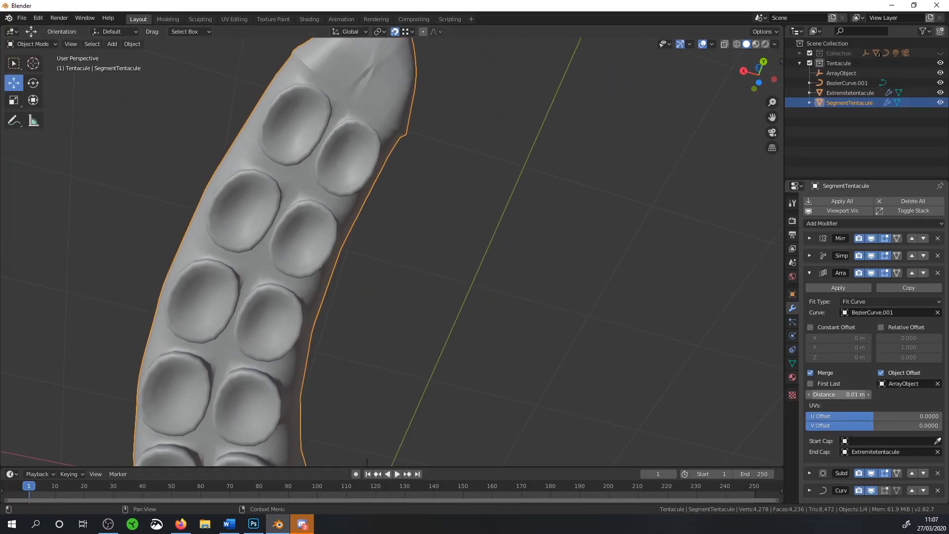
{"action": "left_click", "coordinate": [711, 44]}
{"action": "left_click", "coordinate": [654, 211]}
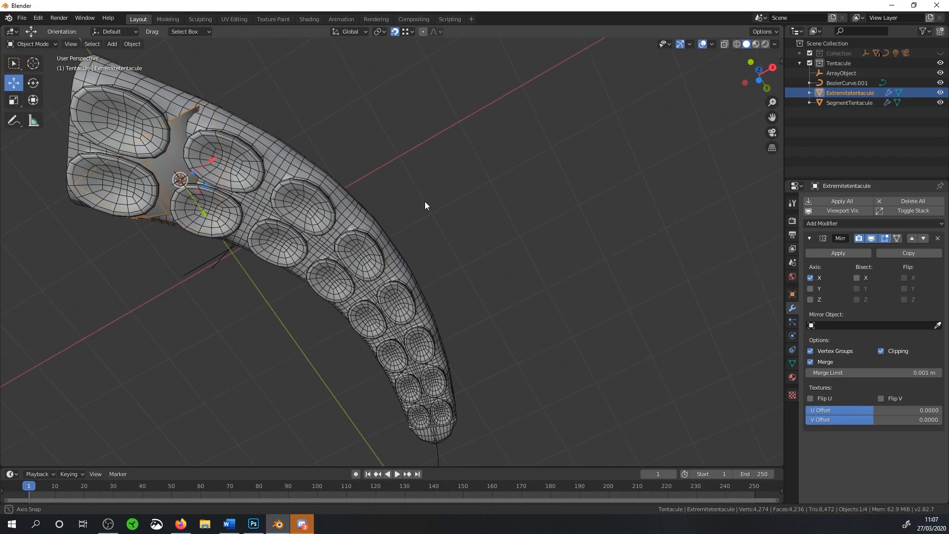
{"action": "middle_click_drag", "start_coordinate": [425, 201], "coordinate": [375, 200]}
{"action": "scroll", "coordinate": [375, 200], "scroll_direction": "up", "scroll_amount": 4}
{"action": "middle_click_drag", "start_coordinate": [476, 206], "coordinate": [492, 204]}
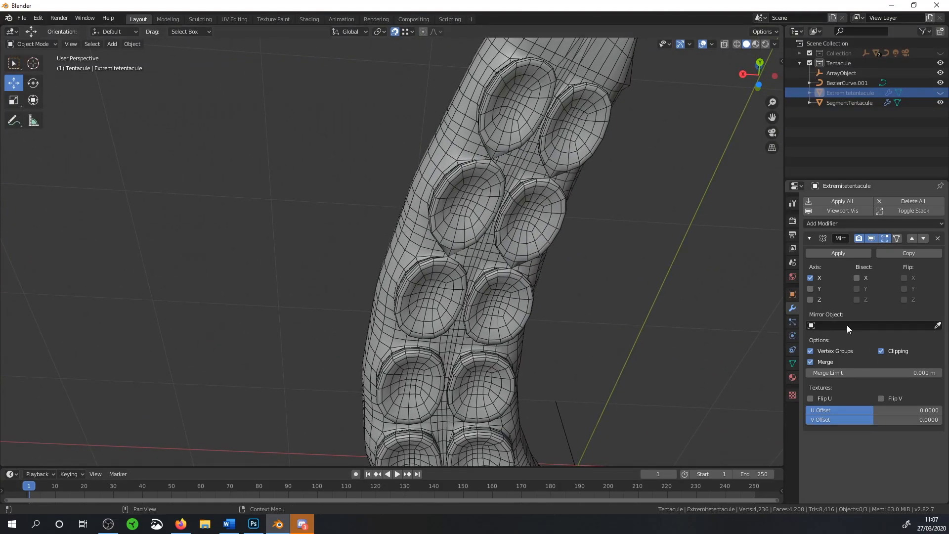
Set the merge distance of SegmentTentacule's Array modifier to 0.02 m.
{"action": "left_click", "coordinate": [478, 144]}
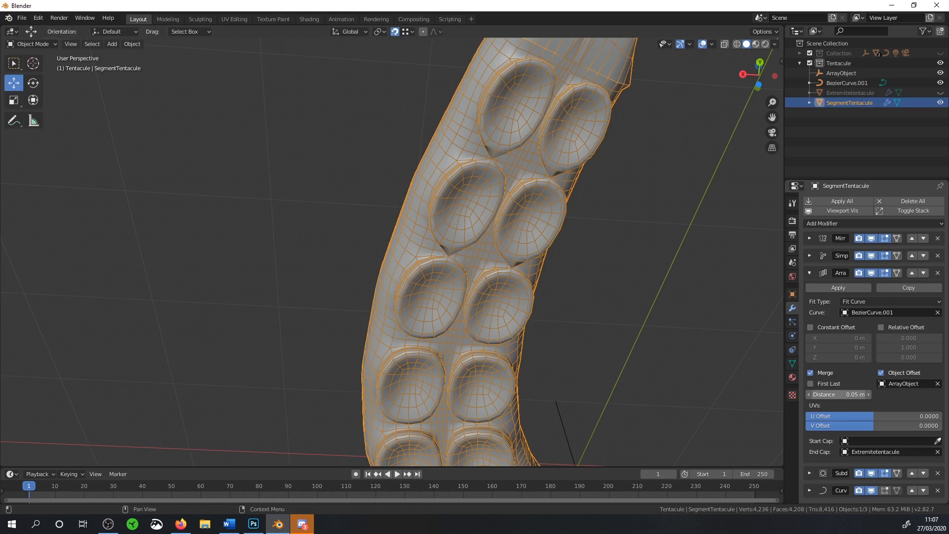
{"action": "mouse_move", "coordinate": [840, 395]}
{"action": "left_mouse_down"}
{"action": "mouse_move", "coordinate": [934, 395]}
{"action": "mouse_move", "coordinate": [840, 395]}
{"action": "left_mouse_up"}
{"action": "scroll", "coordinate": [525, 134], "scroll_direction": "down", "scroll_amount": 2}
{"action": "middle_click_drag", "start_coordinate": [525, 134], "coordinate": [642, 247]}
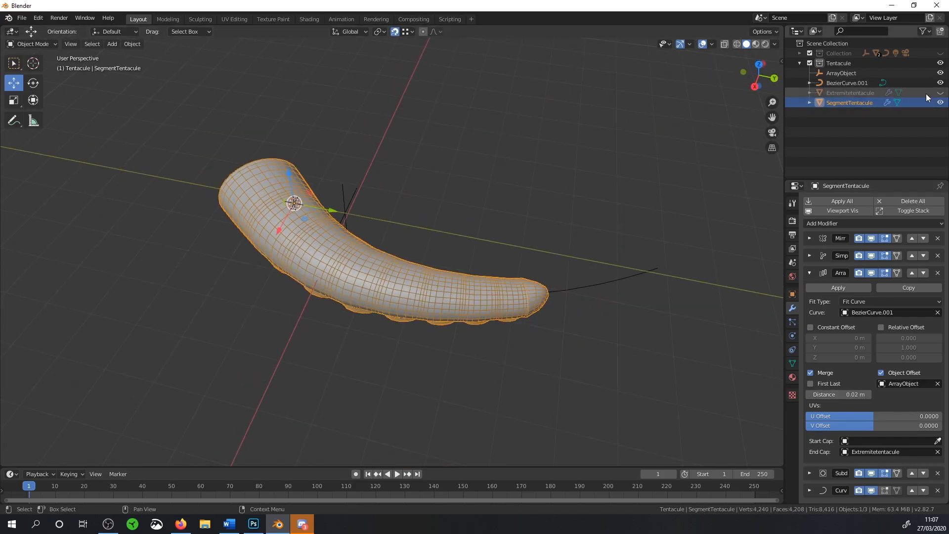
Unhide Extremitetentacule, hide the Tentacule collection, and show the original Collection with its Cube tentacle selected.
{"action": "left_click", "coordinate": [939, 92]}
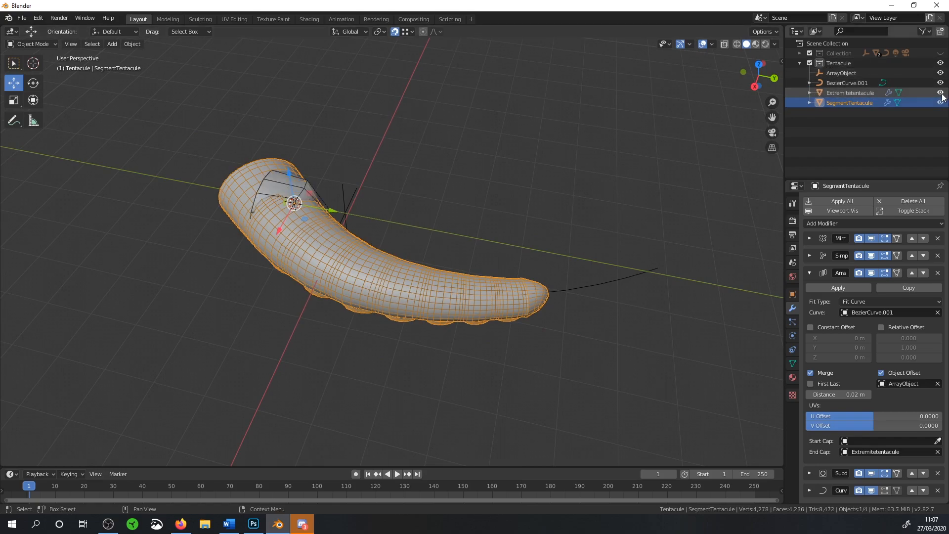
{"action": "left_click", "coordinate": [940, 62]}
{"action": "left_click", "coordinate": [940, 53]}
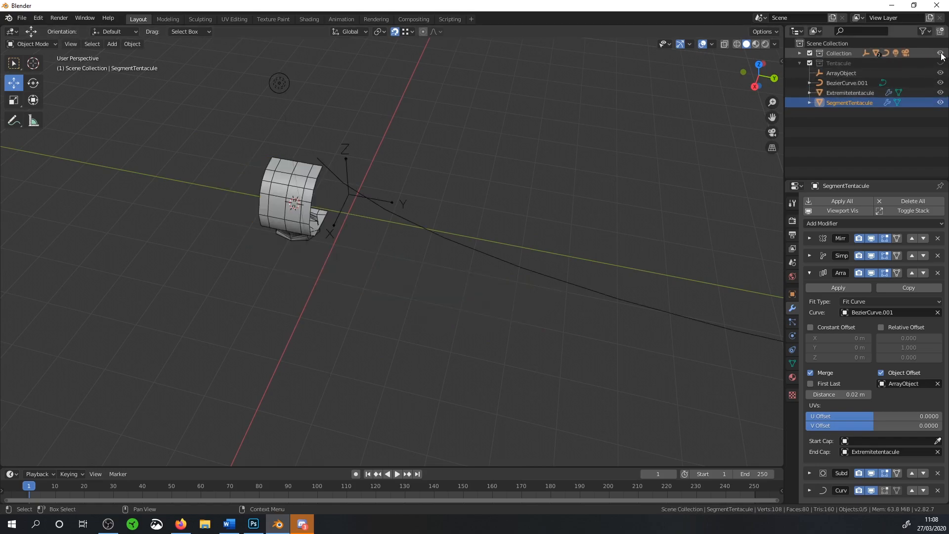
{"action": "left_click", "coordinate": [798, 53]}
{"action": "left_click", "coordinate": [841, 82]}
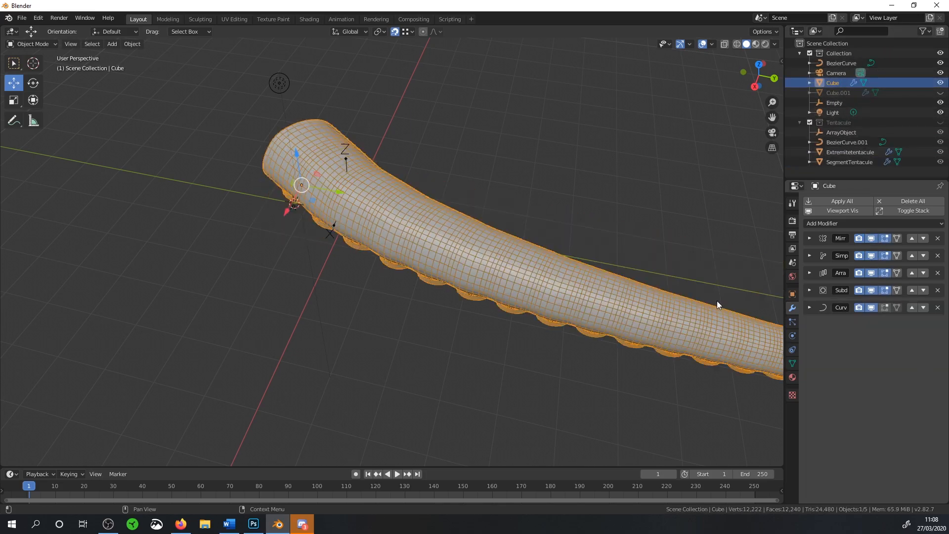